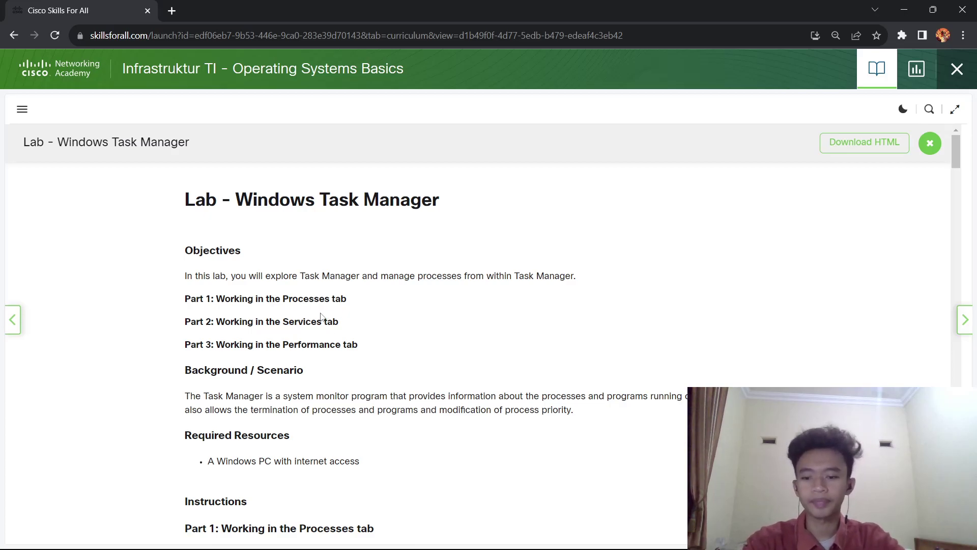
Step: Read the lab's introduction and first Part 1 instructions, open Microsoft Edge, and minimize its window
scroll(328, 331, "down", 2)
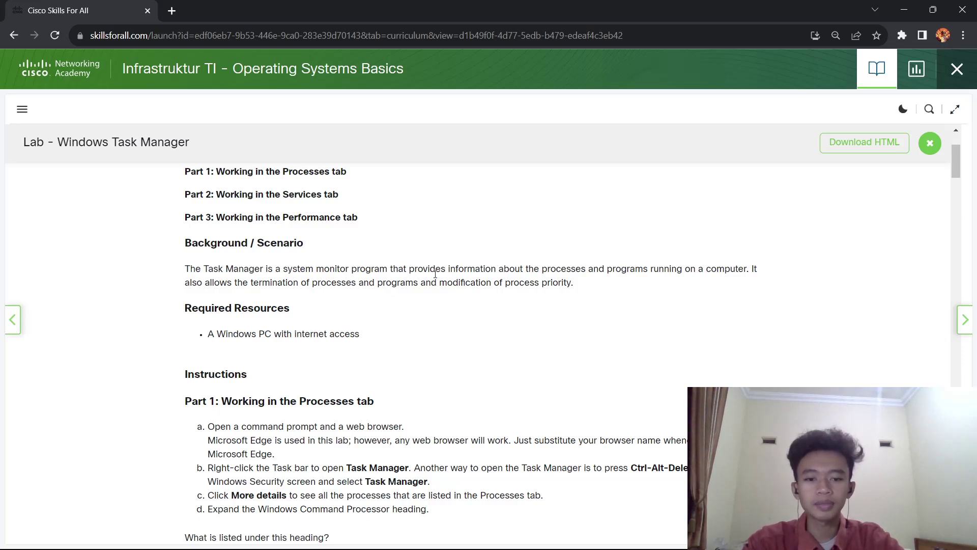
scroll(490, 283, "down", 1)
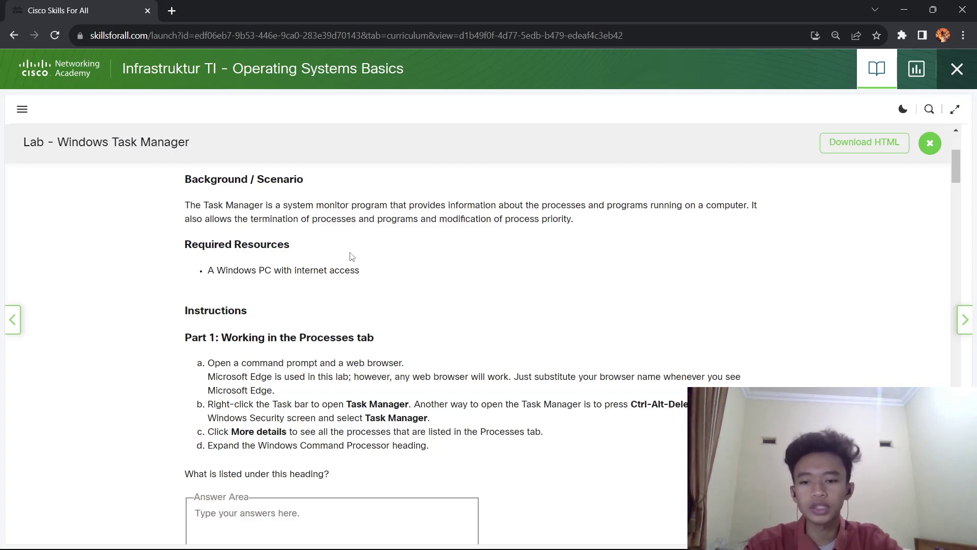
scroll(365, 274, "down", 1)
scroll(366, 276, "down", 2)
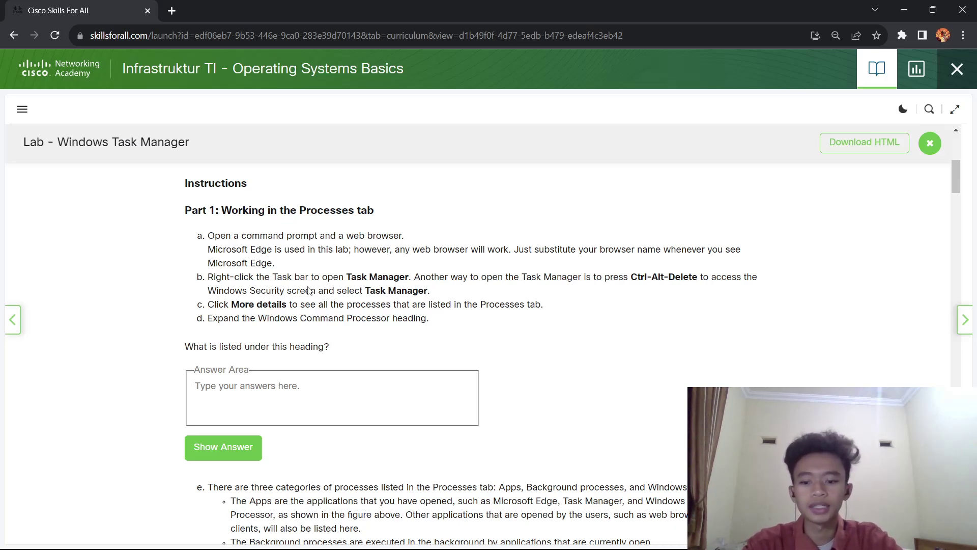
key("super")
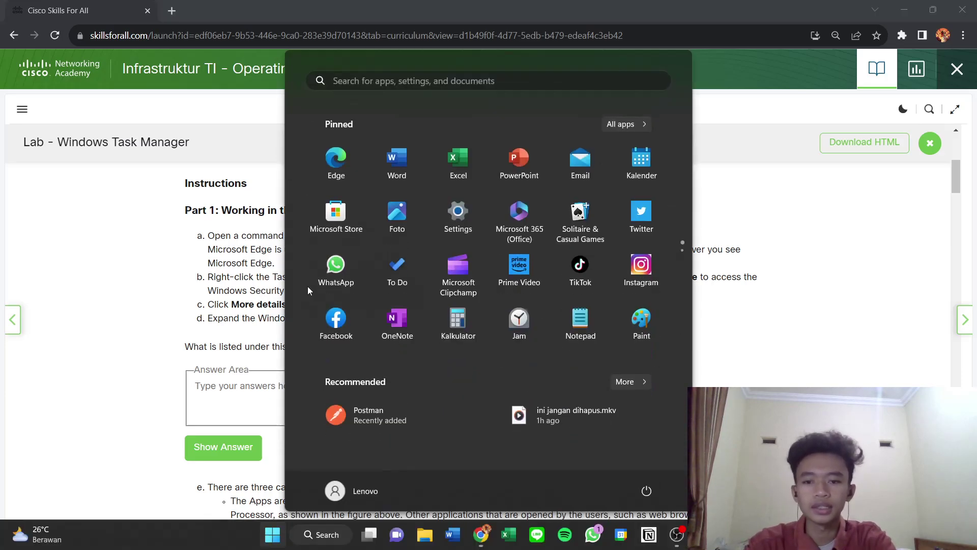
left_click(322, 176)
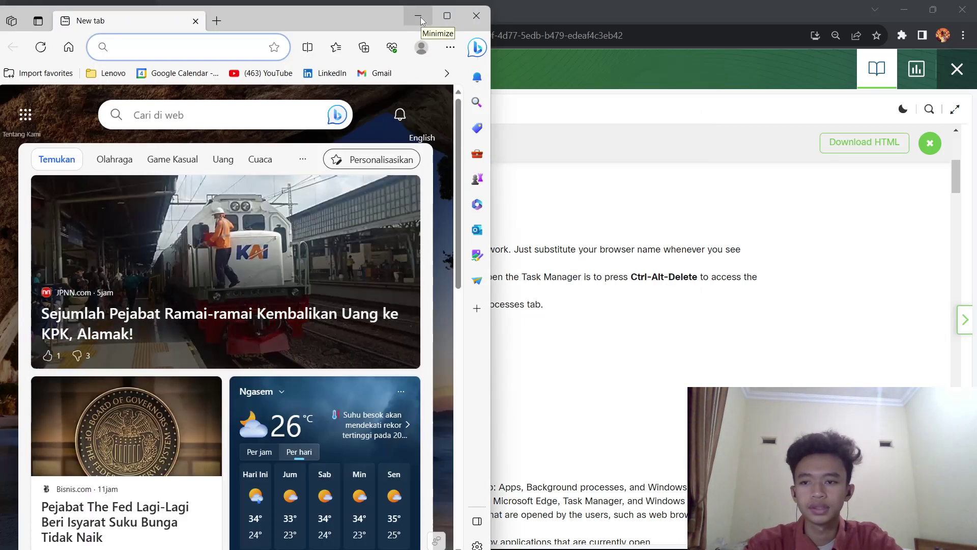
left_click(420, 16)
Step: Open a Command Prompt window and return to the lab page
key("super")
type("c")
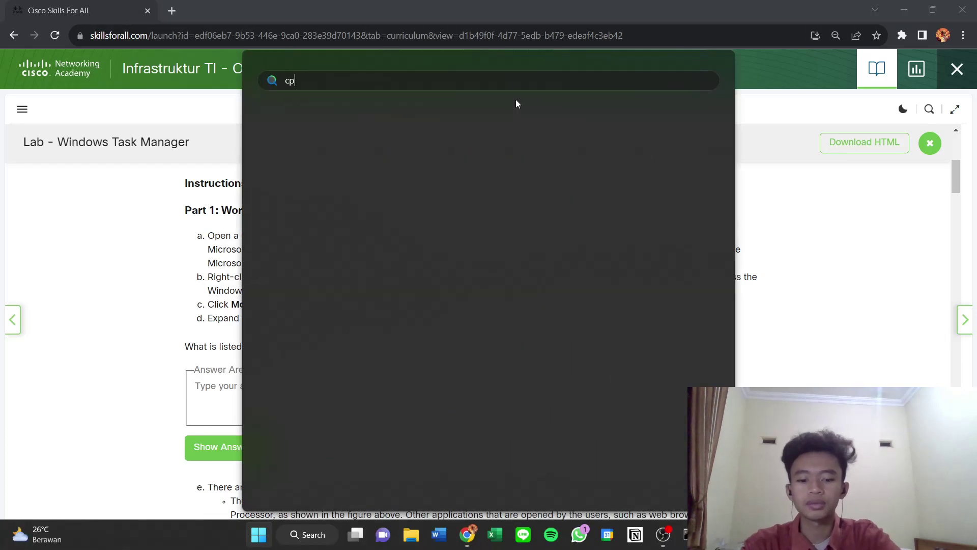
key("Return")
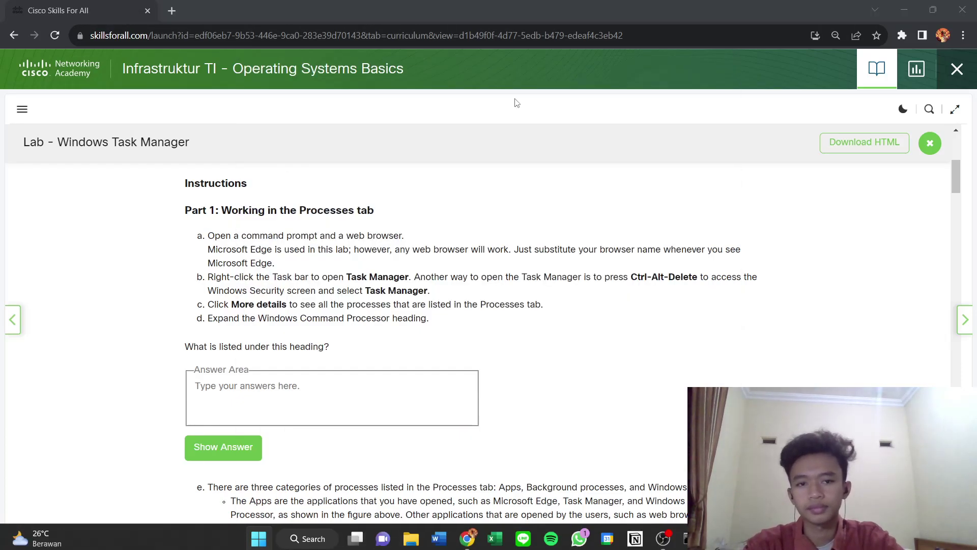
left_click(786, 209)
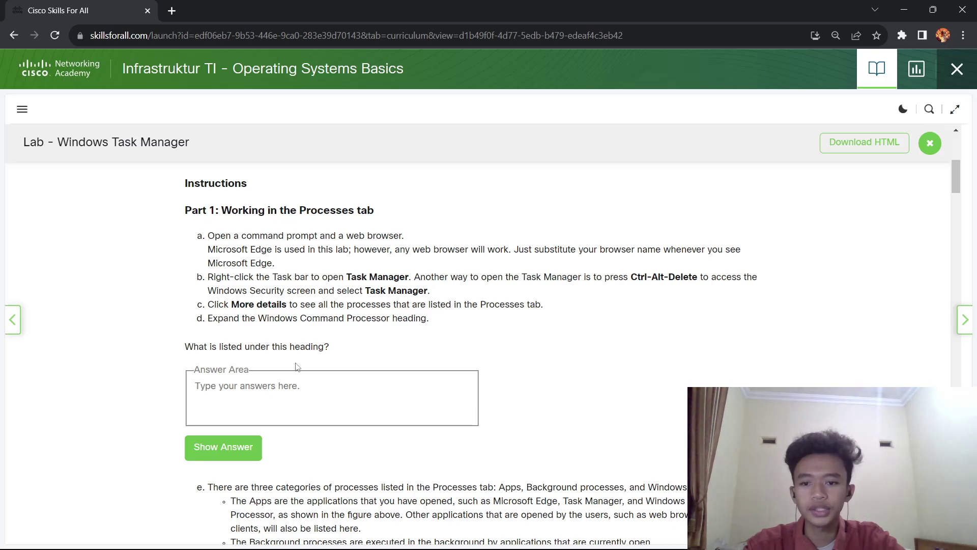
Step: Open Task Manager and place its window beside the lab instructions
right_click(258, 535)
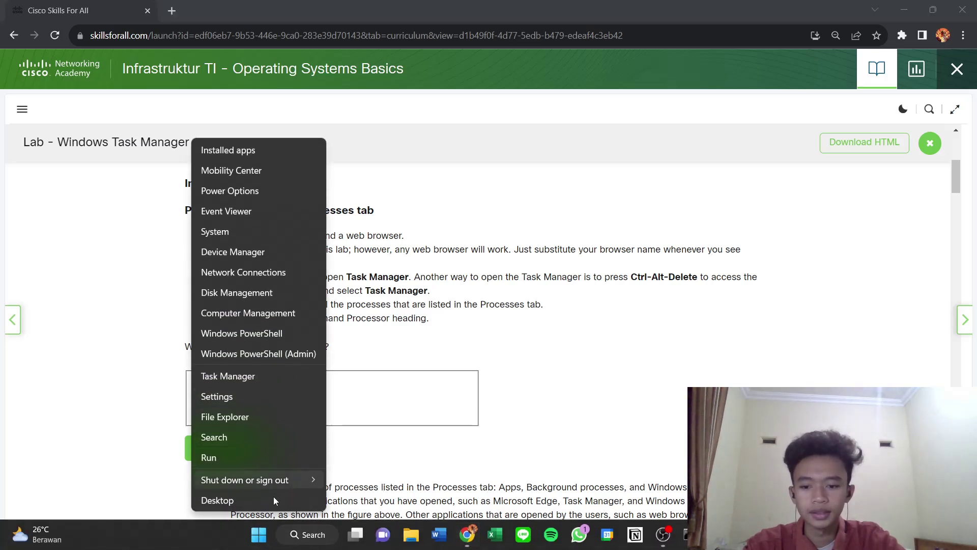
right_click(217, 542)
right_click(259, 534)
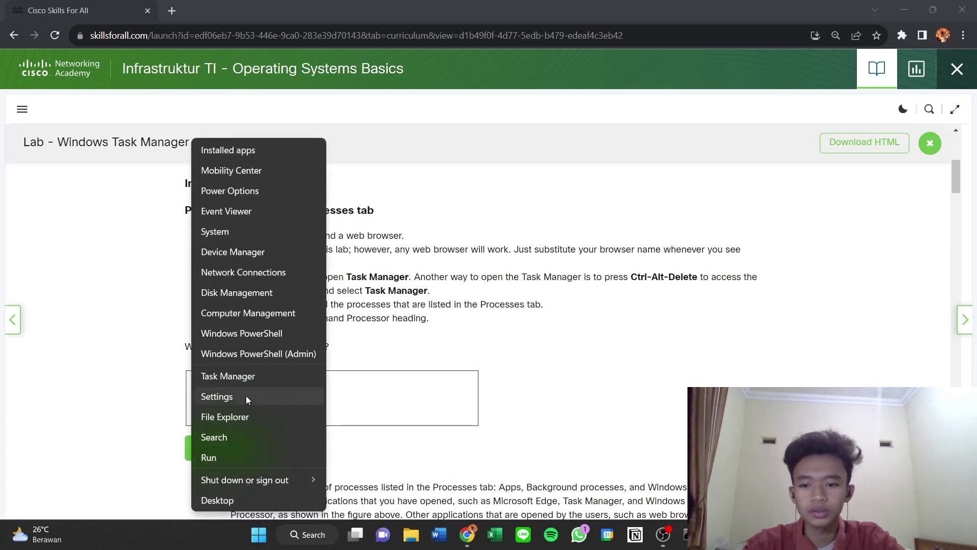
left_click(248, 378)
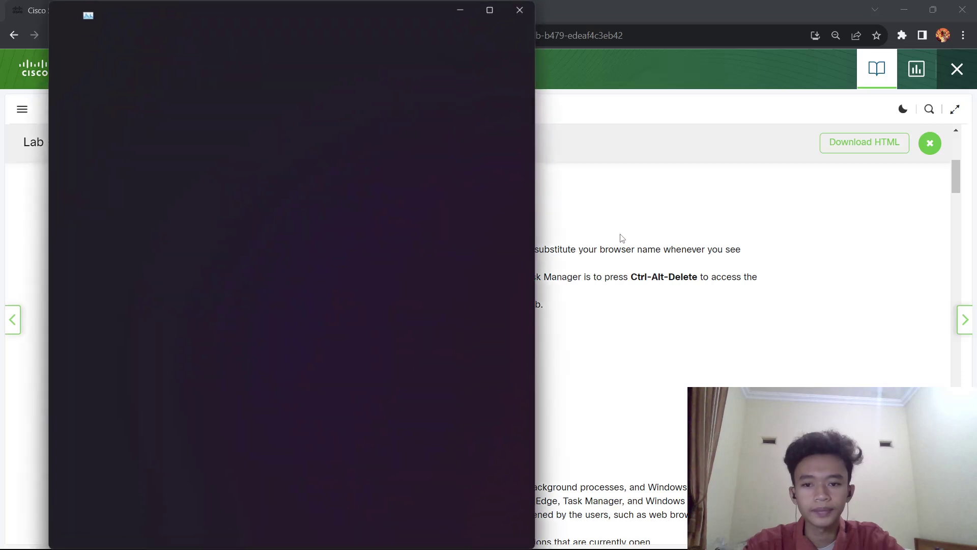
left_click_drag(133, 19, 491, 28)
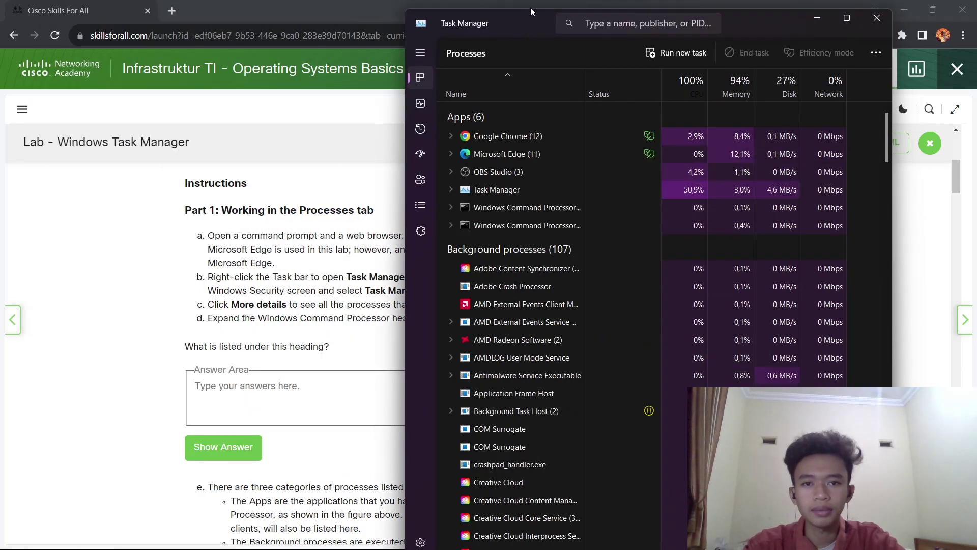
left_click_drag(530, 9, 573, 47)
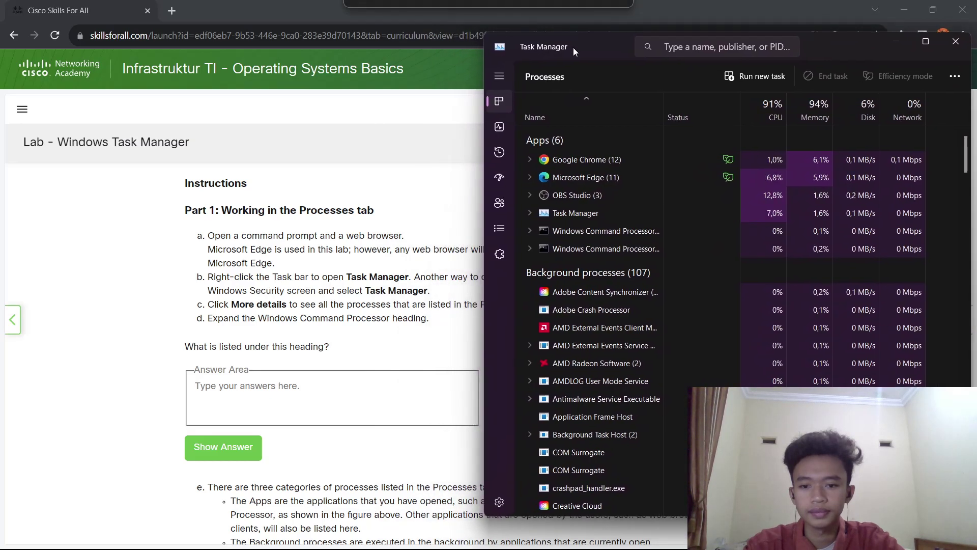
Step: Close the extra Command Prompt window and expand the Windows Command Processor heading under Apps in Task Manager
scroll(558, 206, "down", 1)
scroll(559, 206, "up", 1)
scroll(607, 203, "down", 3)
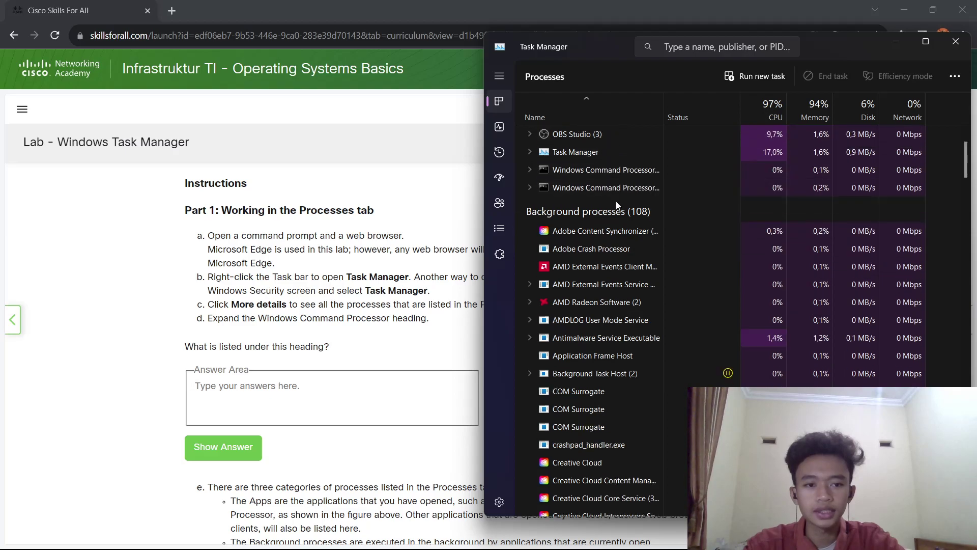
scroll(614, 206, "up", 3)
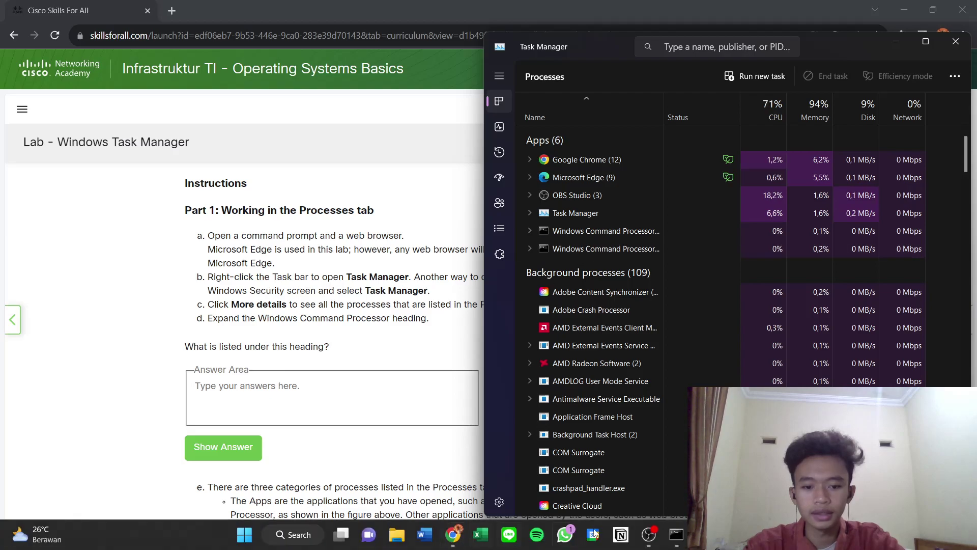
mouse_move(677, 534)
left_click(662, 425)
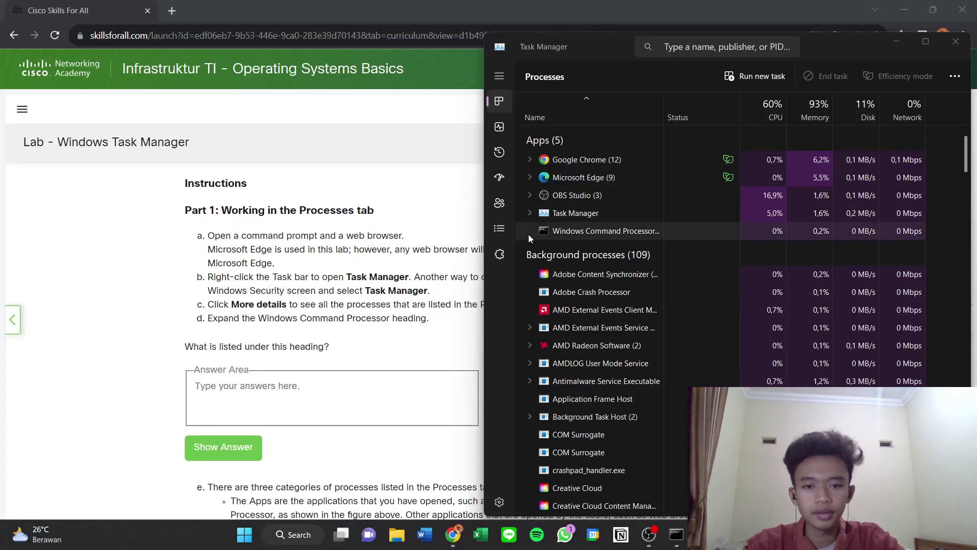
left_click(531, 232)
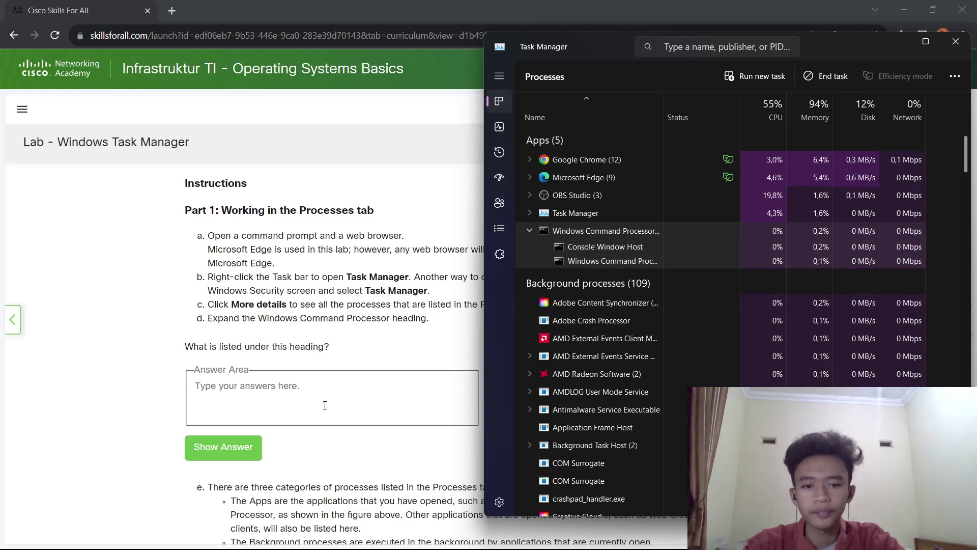
Step: Widen Task Manager's Name column to show the full names of the processes under Windows Command Processor
left_click(292, 391)
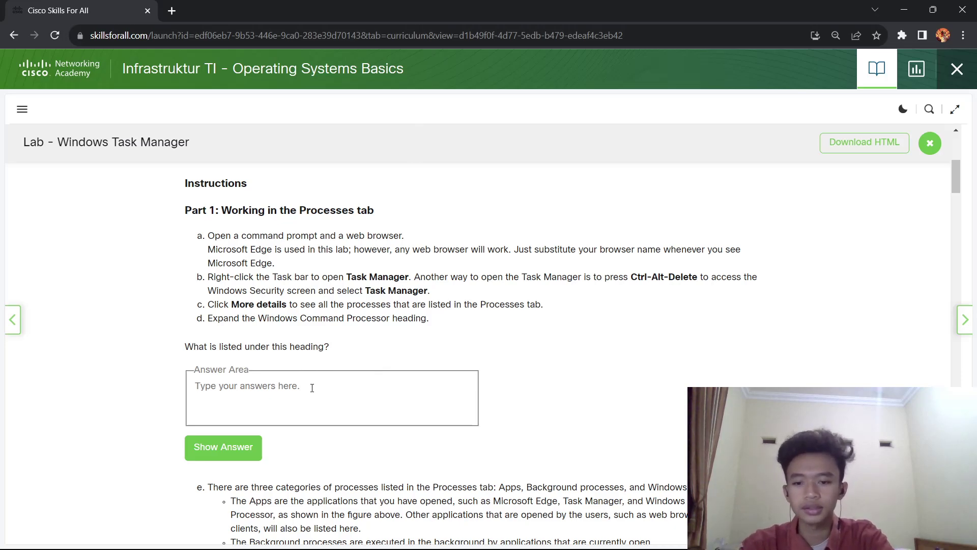
key("alt+Tab")
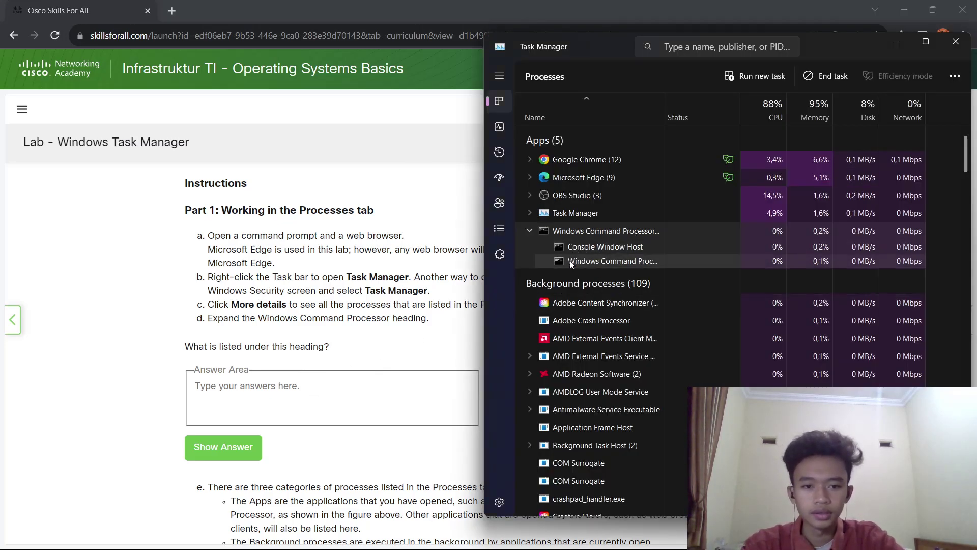
left_click(657, 261)
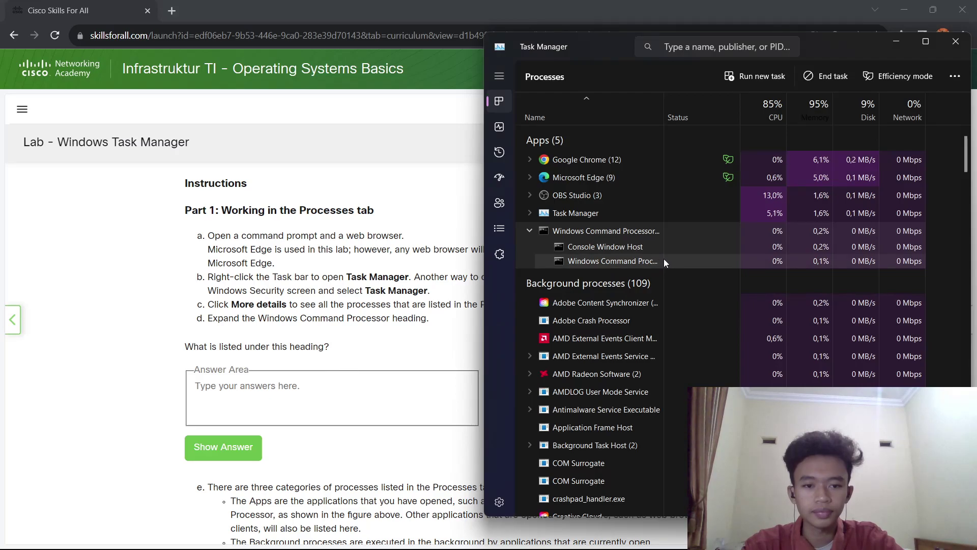
left_click_drag(664, 98, 683, 110)
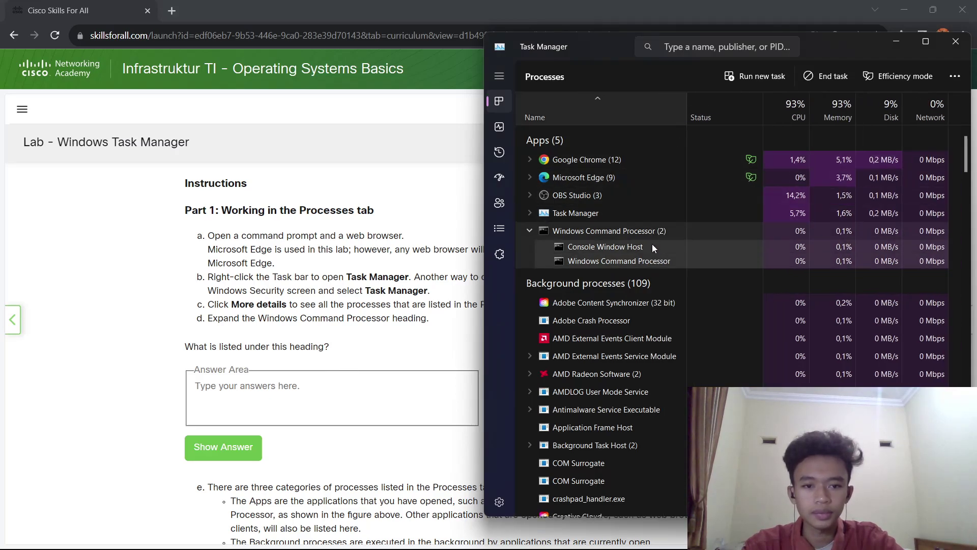
Step: Answer the question about the expanded heading with "windows command processor and console window host"
left_click(298, 386)
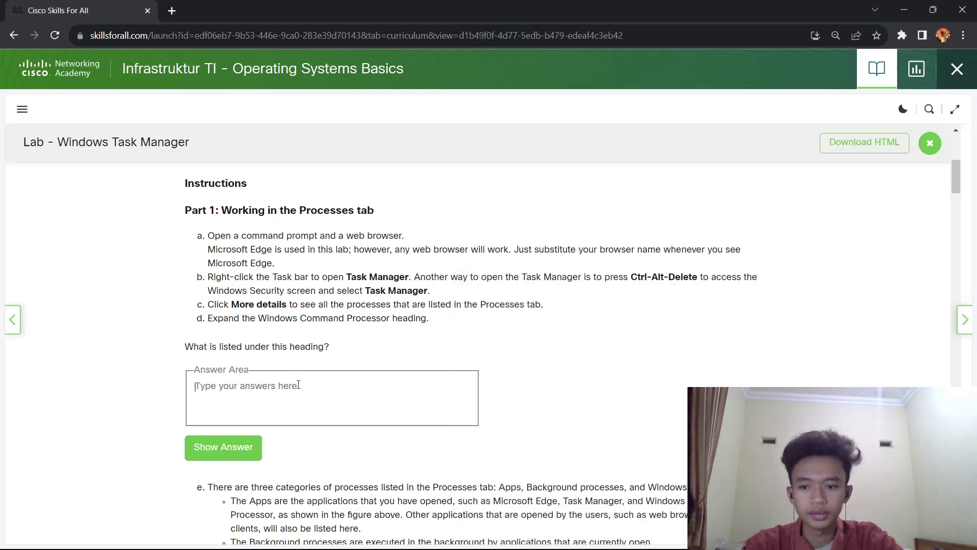
type("windoe")
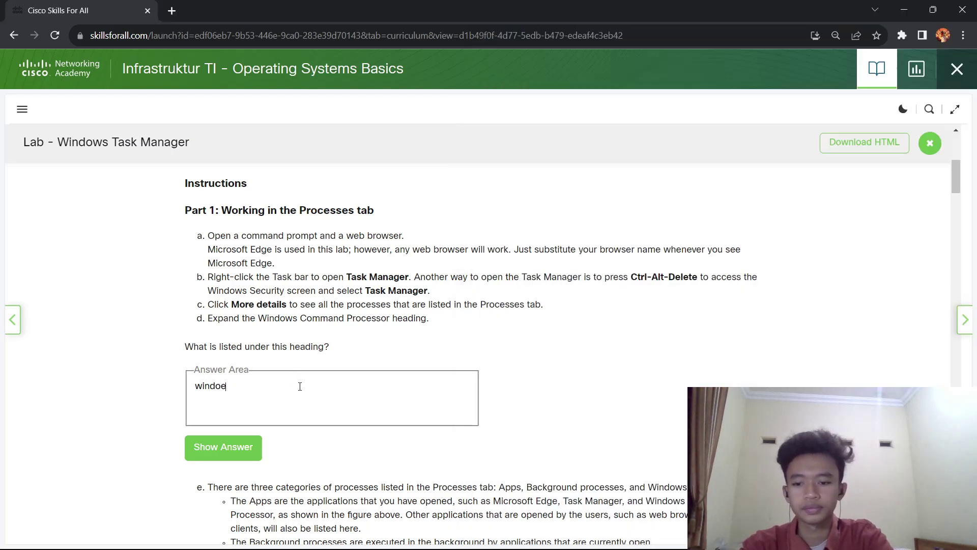
key("BackSpace")
type("ws comma")
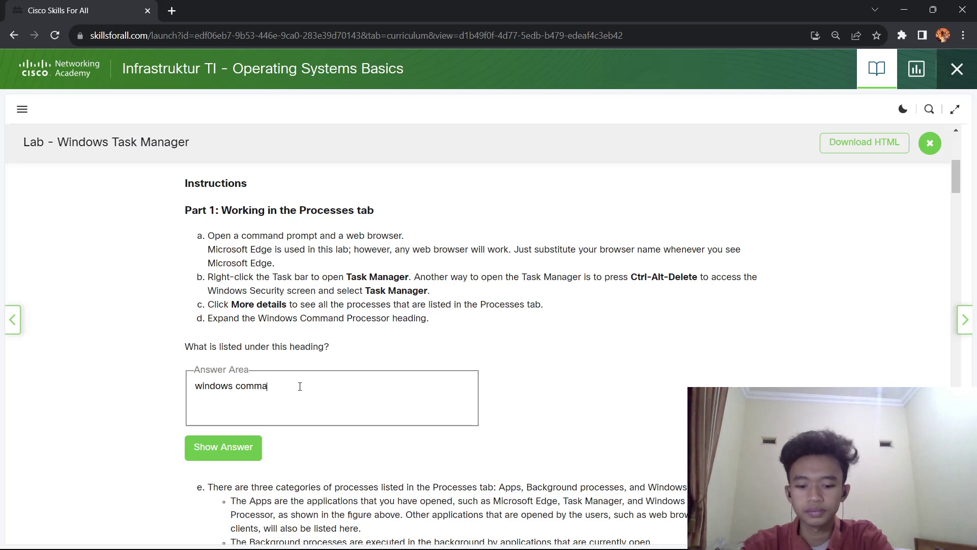
type("nd processo")
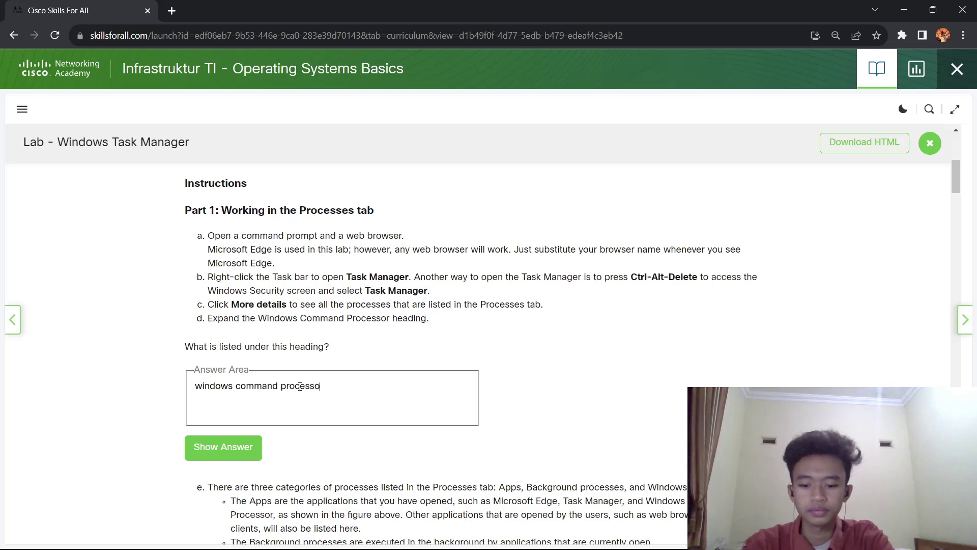
type("r and")
key("alt+Tab")
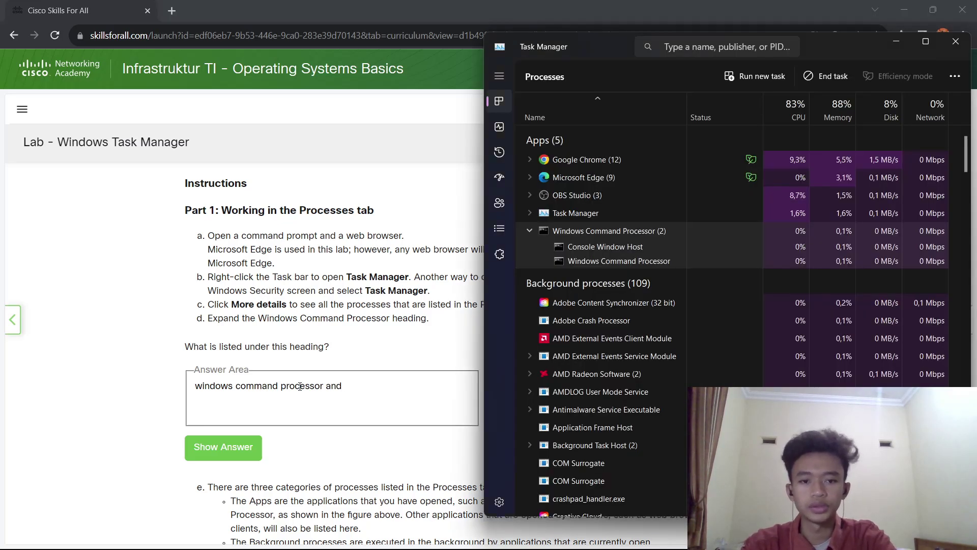
left_click(357, 387)
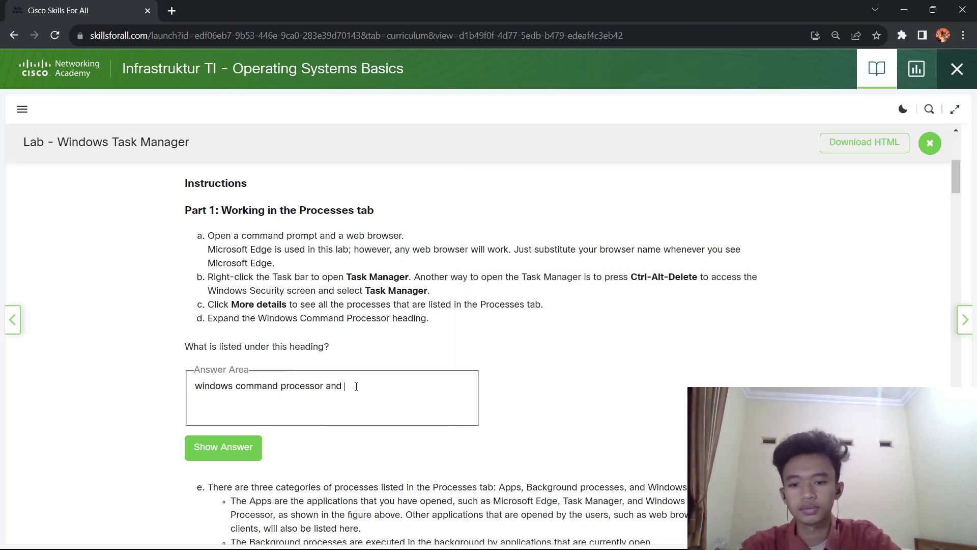
type("sonsole w")
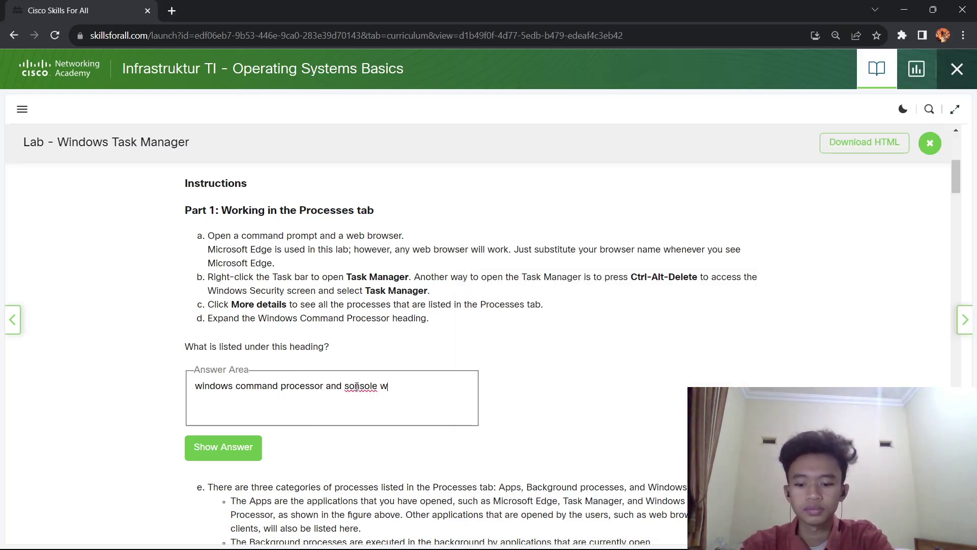
type("indow")
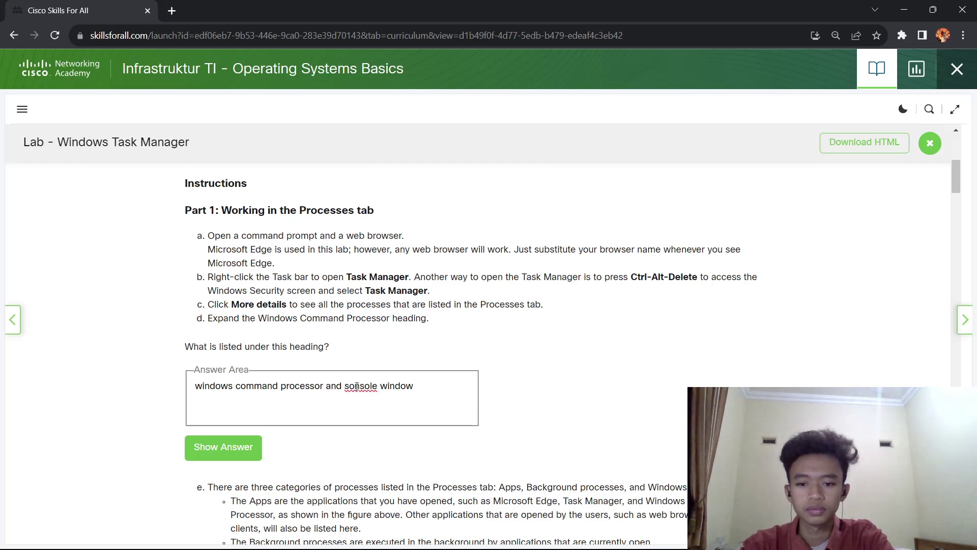
key("Delete")
type("c")
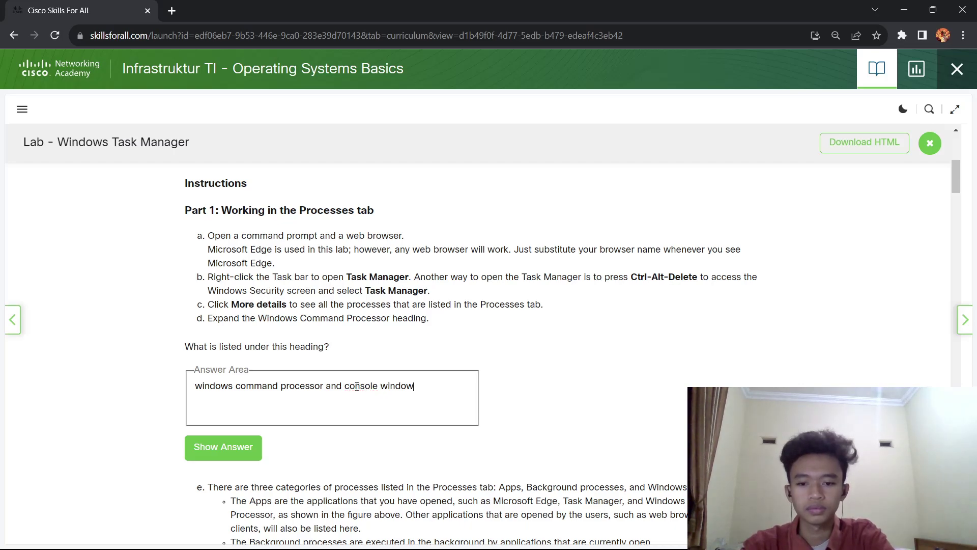
type(" hos")
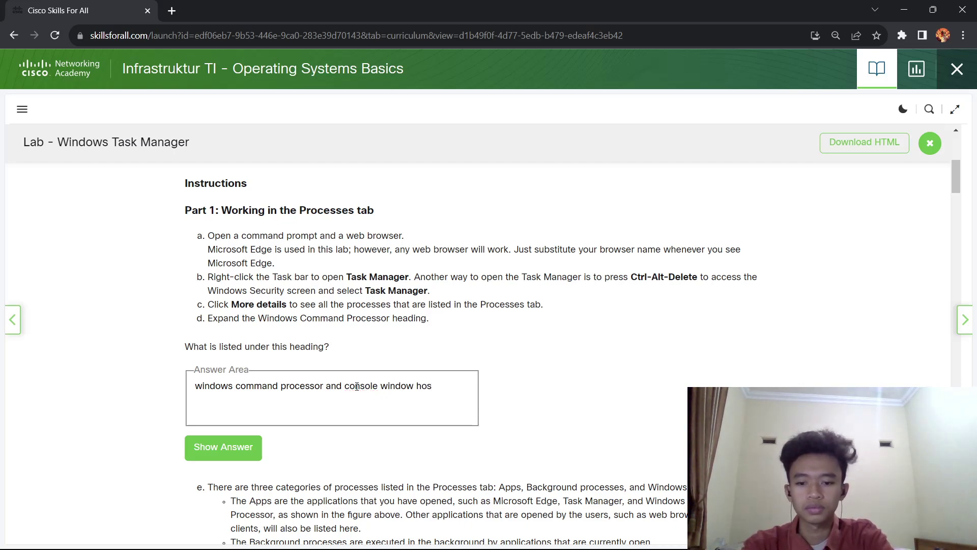
Step: Read the three process categories in the lab instructions and bring Task Manager back over the lab page
scroll(357, 387, "down", 3)
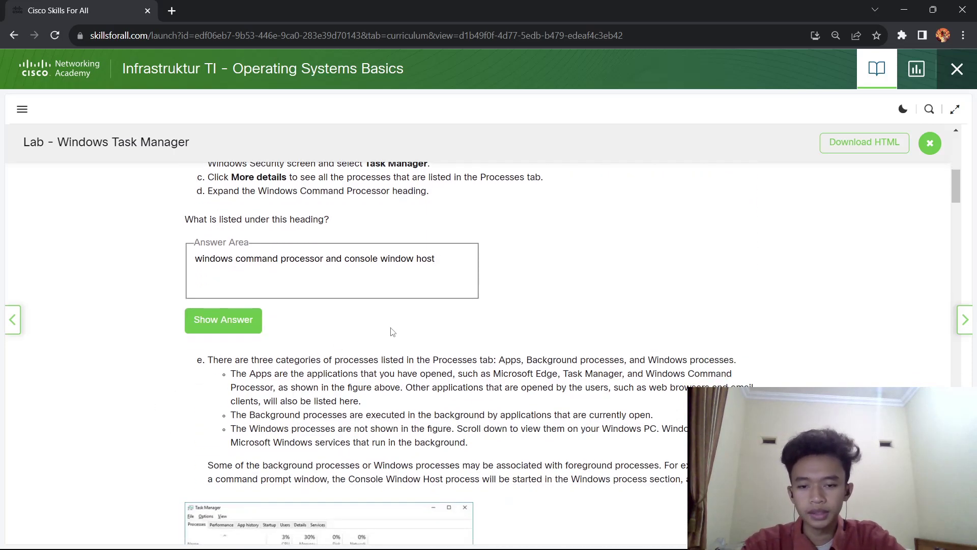
key("alt+Tab")
left_click(395, 328)
left_click_drag(570, 56, 507, 57)
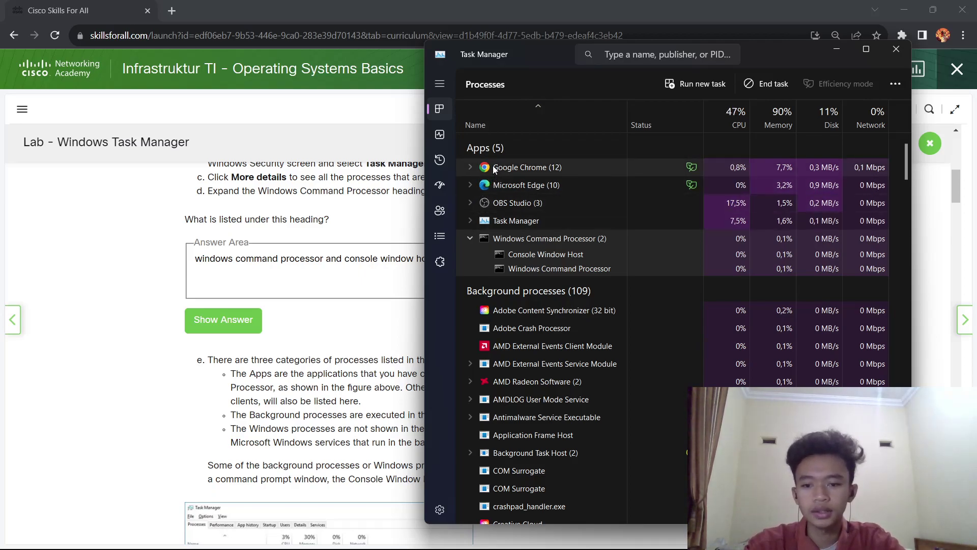
left_click_drag(759, 51, 778, 41)
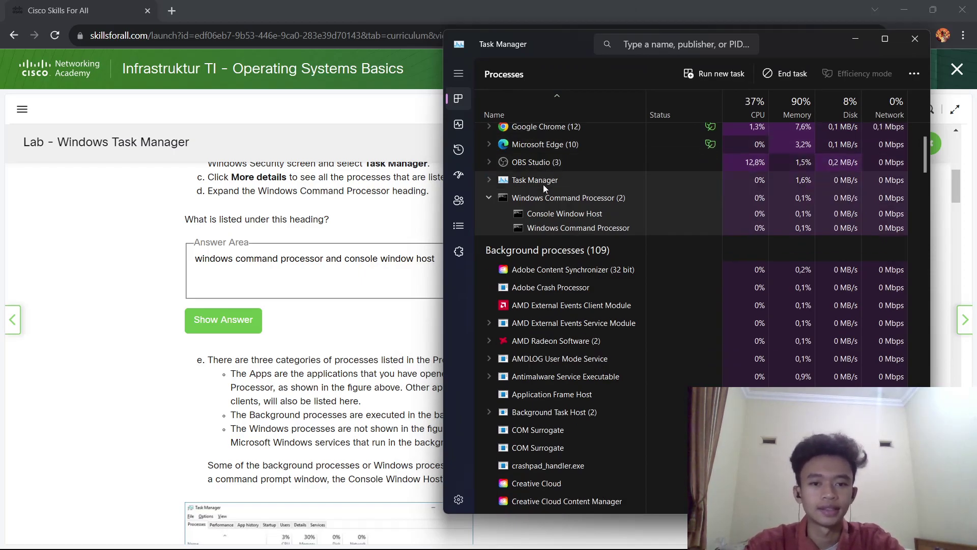
Step: Look through the Apps and Background processes categories in Task Manager's process list
scroll(602, 240, "down", 1)
scroll(601, 240, "down", 2)
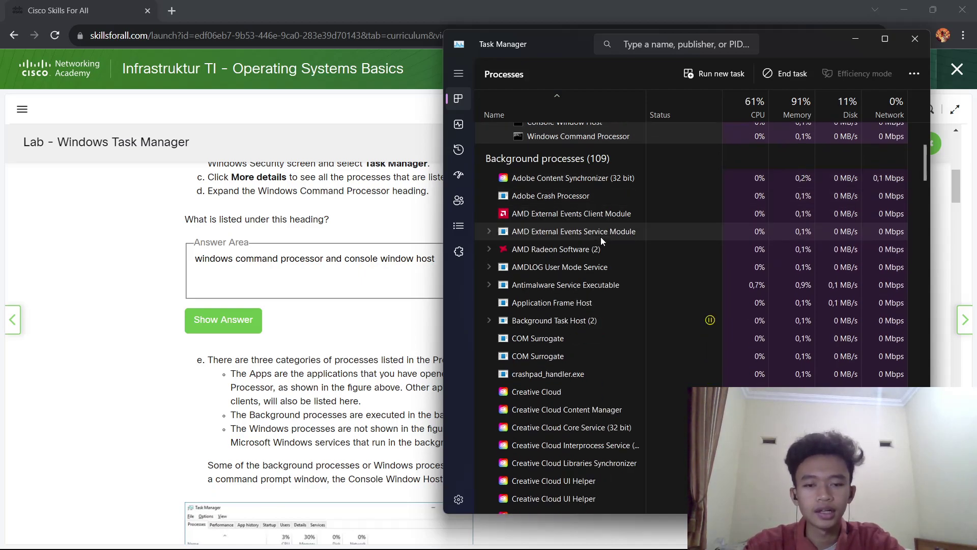
scroll(600, 236, "down", 1)
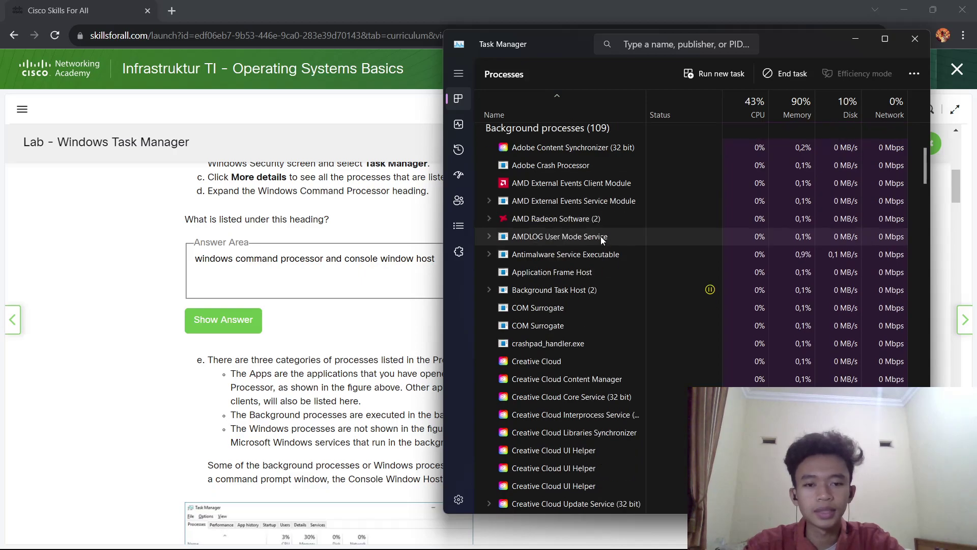
scroll(589, 232, "down", 3)
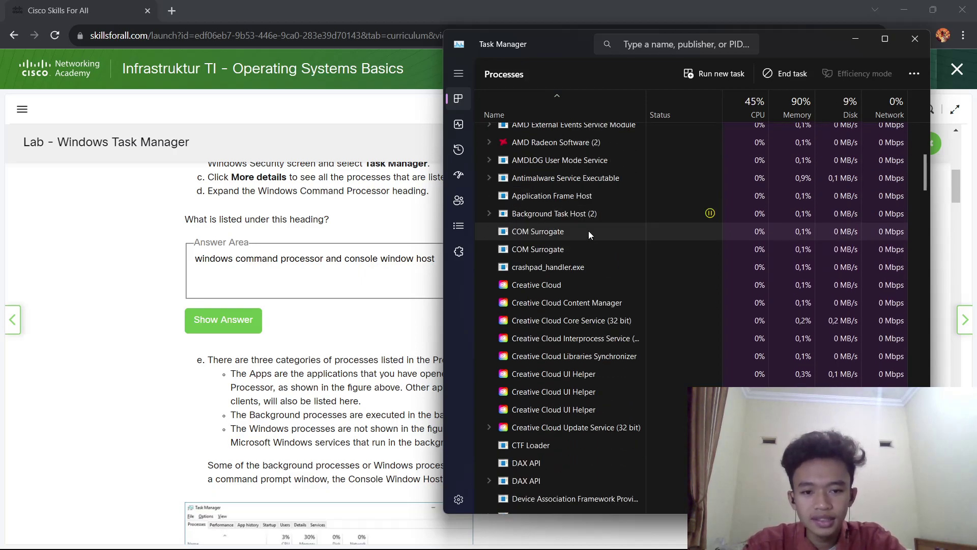
scroll(562, 235, "up", 2)
scroll(563, 238, "down", 6)
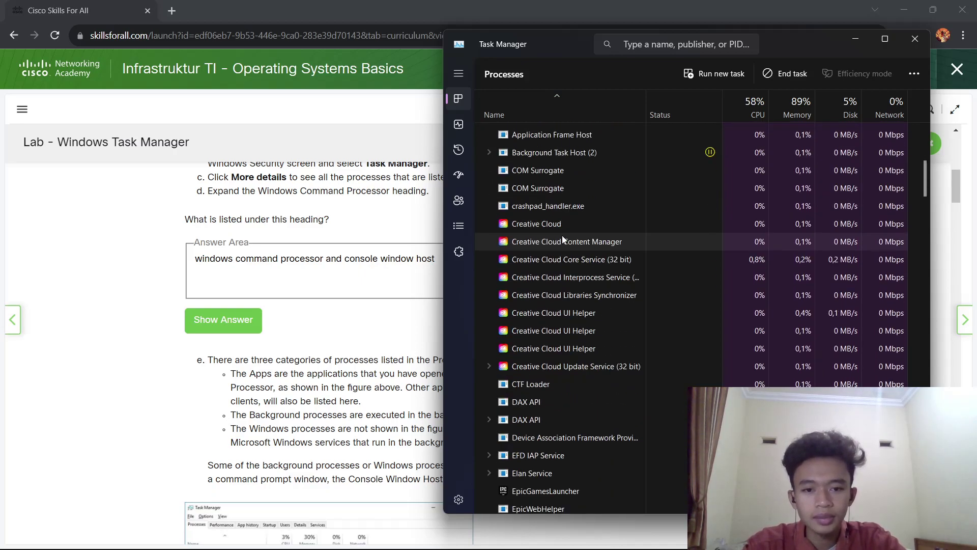
scroll(570, 239, "down", 7)
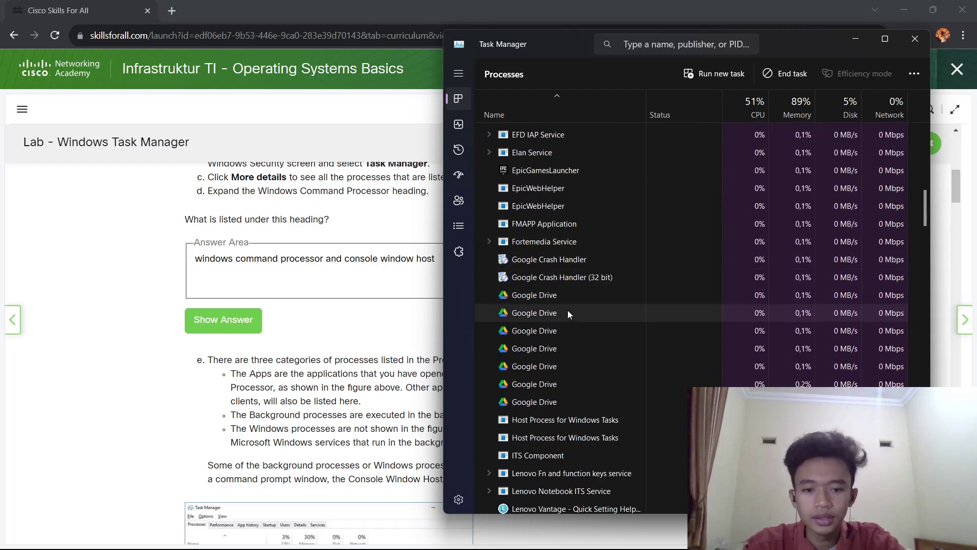
scroll(573, 288, "down", 3)
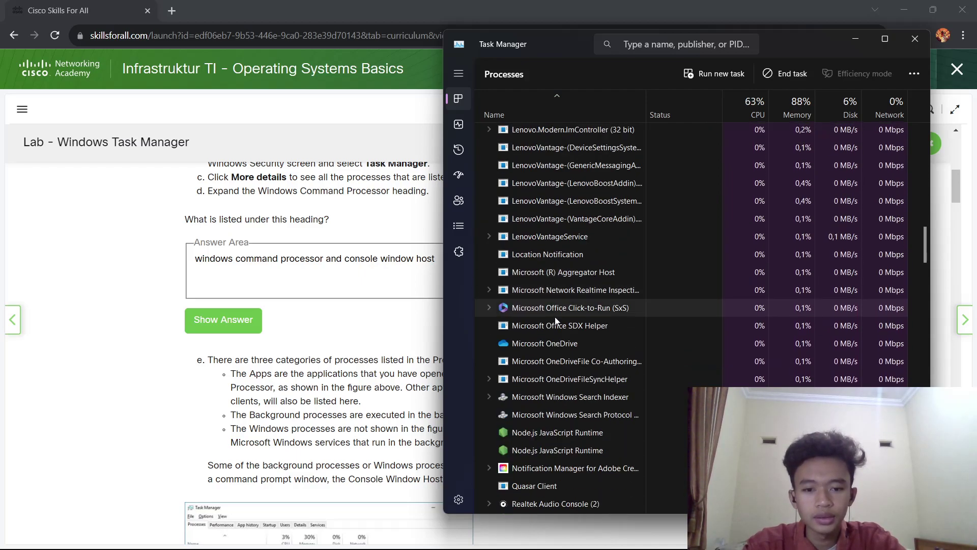
scroll(631, 306, "down", 9)
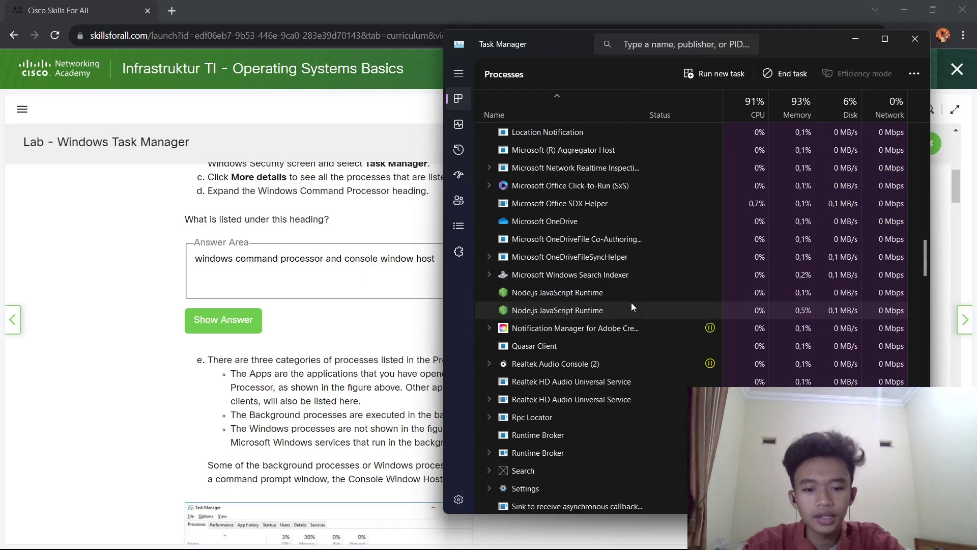
scroll(395, 345, "down", 4)
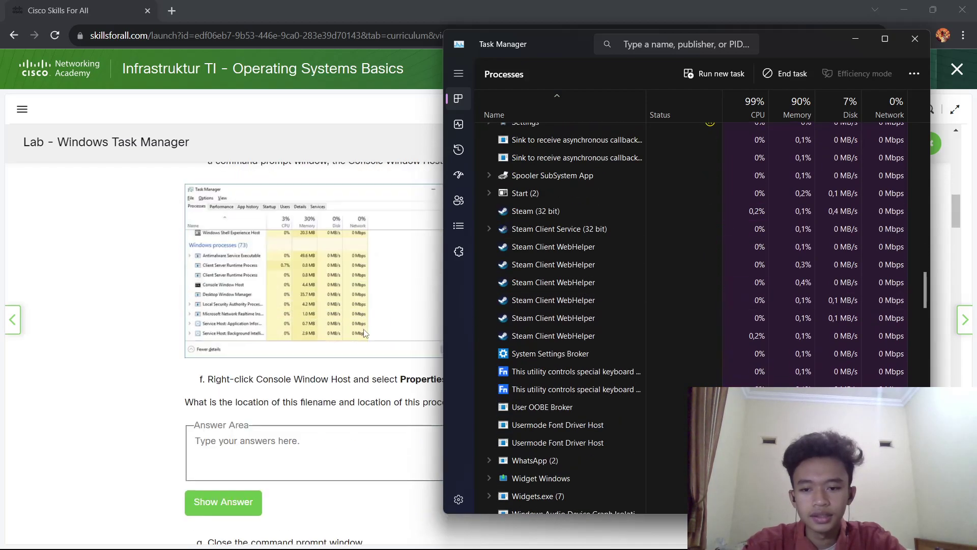
Step: Examine the Windows processes category in Task Manager, including its Console Window Host and Service Host entries
scroll(395, 346, "up", 6)
scroll(600, 307, "down", 10)
scroll(600, 302, "down", 5)
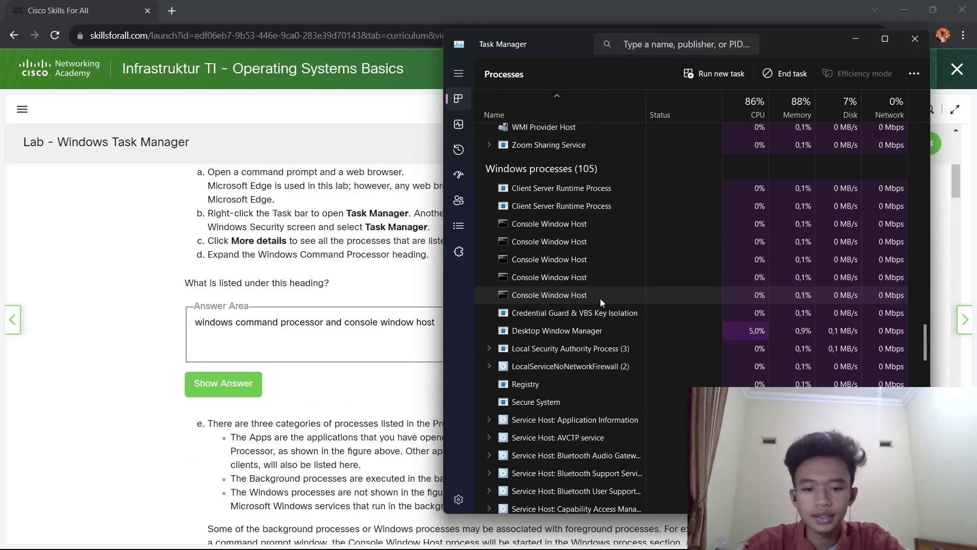
scroll(598, 294, "up", 4)
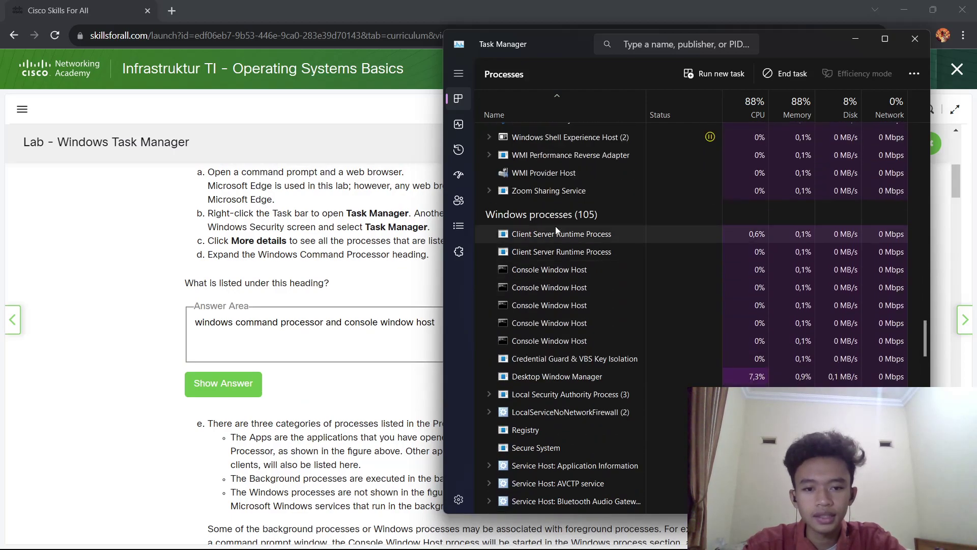
left_click_drag(565, 32, 607, 120)
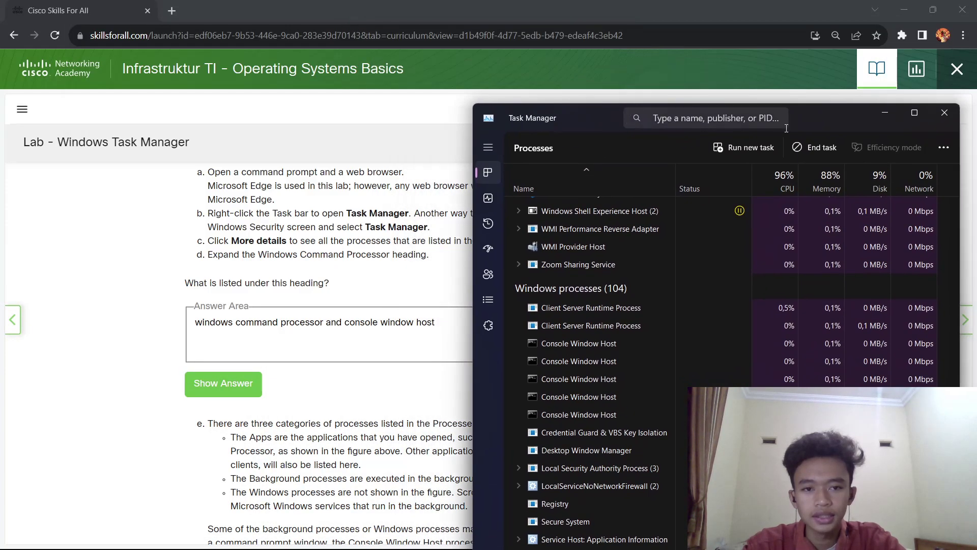
left_click_drag(826, 122, 742, 42)
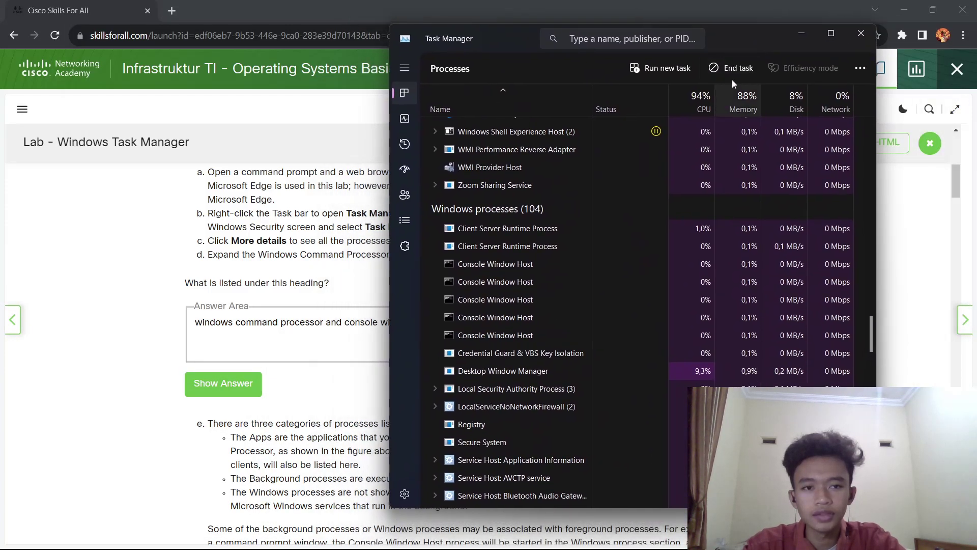
scroll(535, 312, "down", 3)
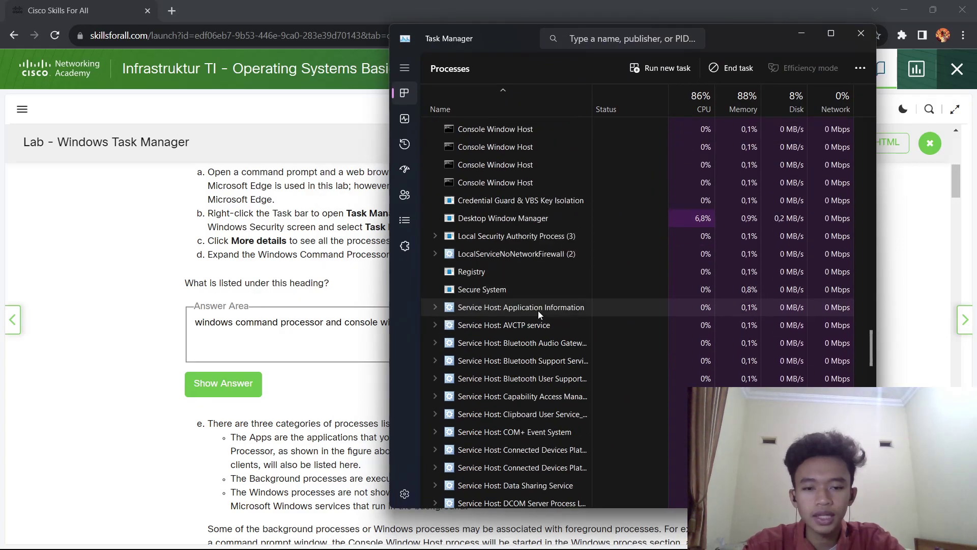
scroll(541, 310, "down", 3)
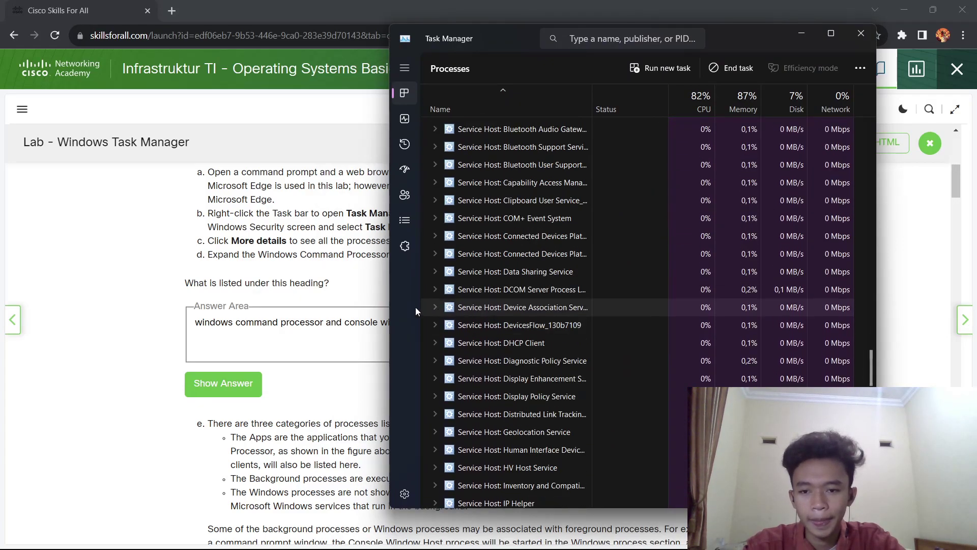
Step: Open the properties of Console Window Host under Windows Command Processor and place the dialog over Task Manager
scroll(356, 230, "down", 9)
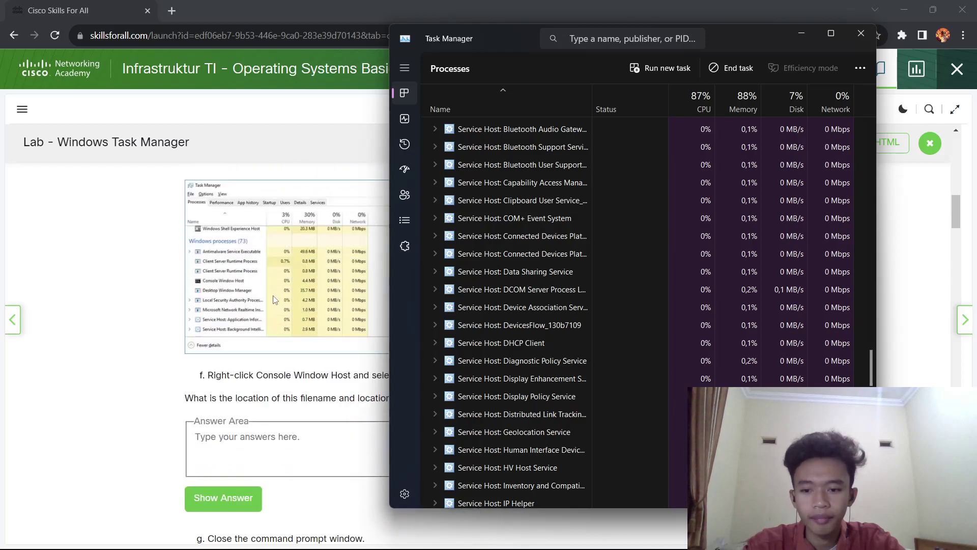
left_click_drag(504, 38, 542, 50)
left_click_drag(912, 375, 909, 104)
left_click_drag(909, 374, 909, 118)
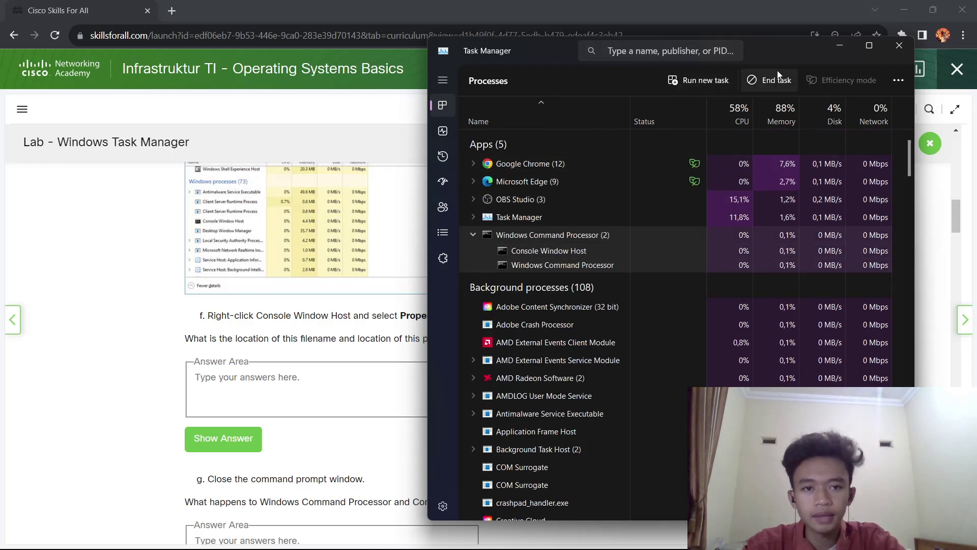
left_click_drag(780, 54, 786, 47)
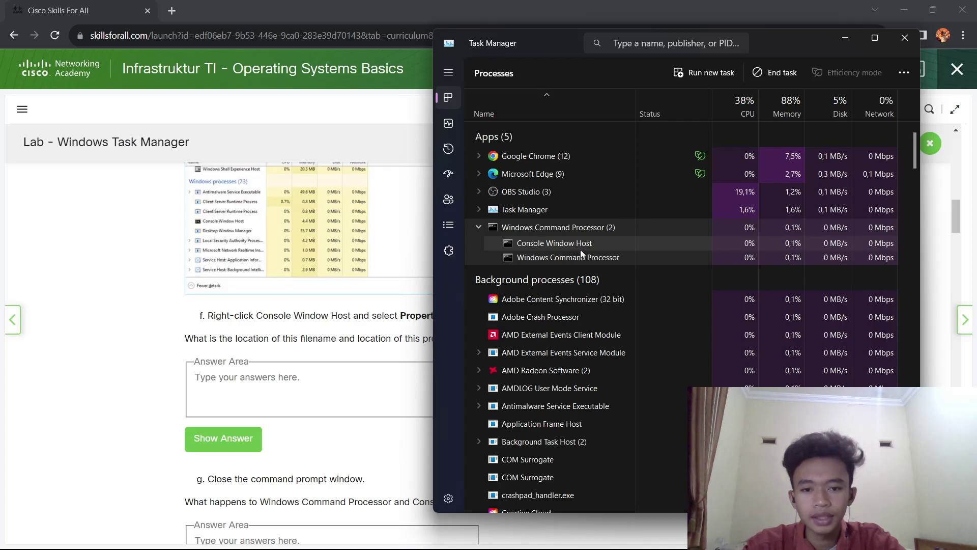
right_click(598, 246)
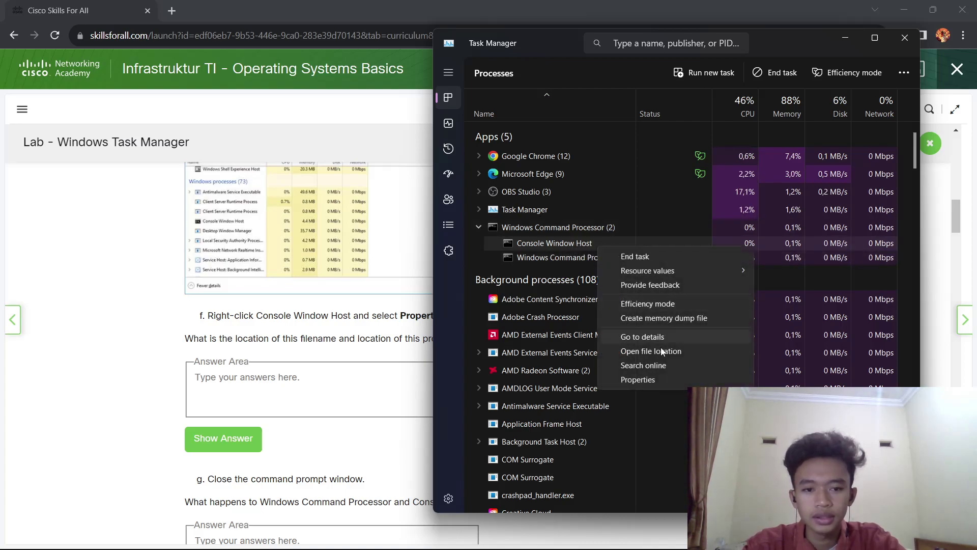
left_click(643, 381)
left_click_drag(739, 180, 582, 146)
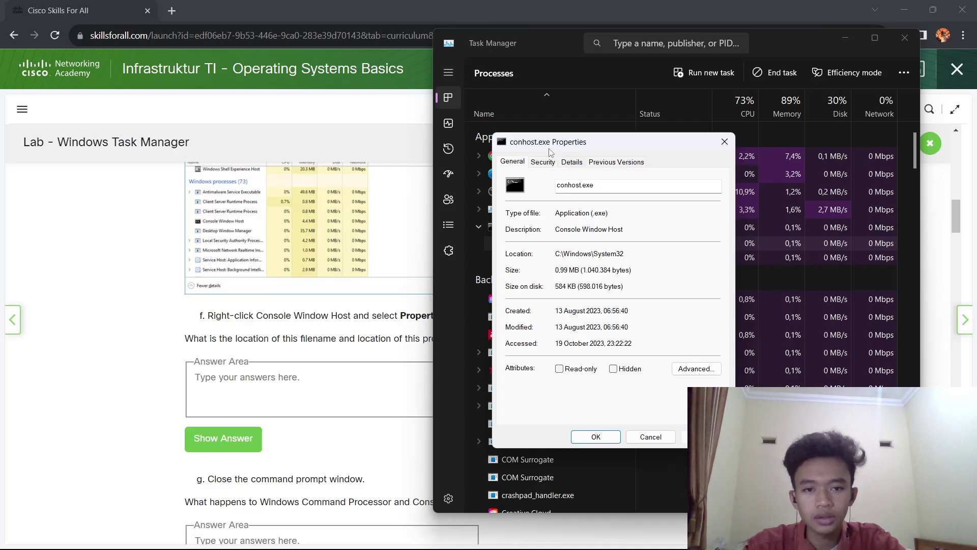
left_click_drag(562, 146, 590, 116)
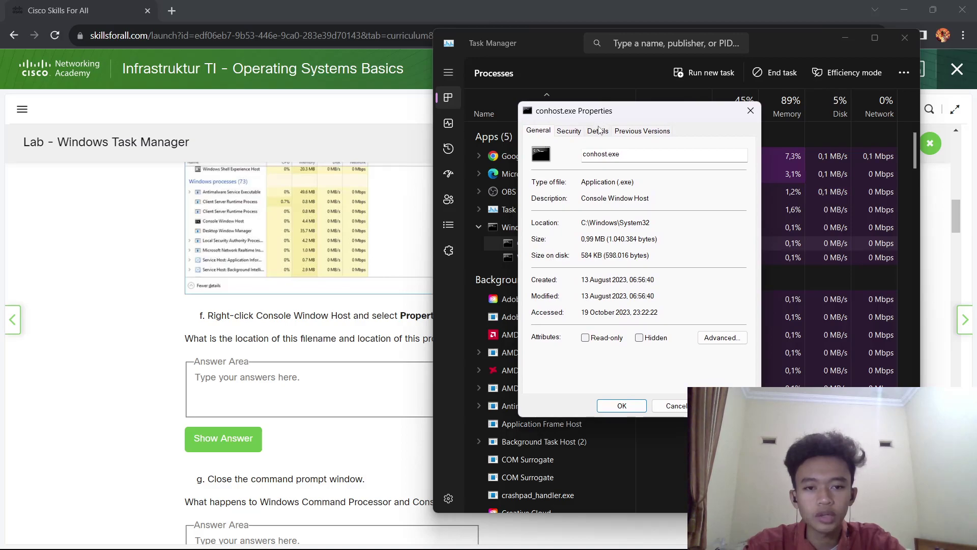
left_click_drag(598, 116, 637, 107)
Step: Arrange the lab browser window and Task Manager side by side, keeping the conhost.exe properties in view
left_click_drag(373, 10, 0, 157)
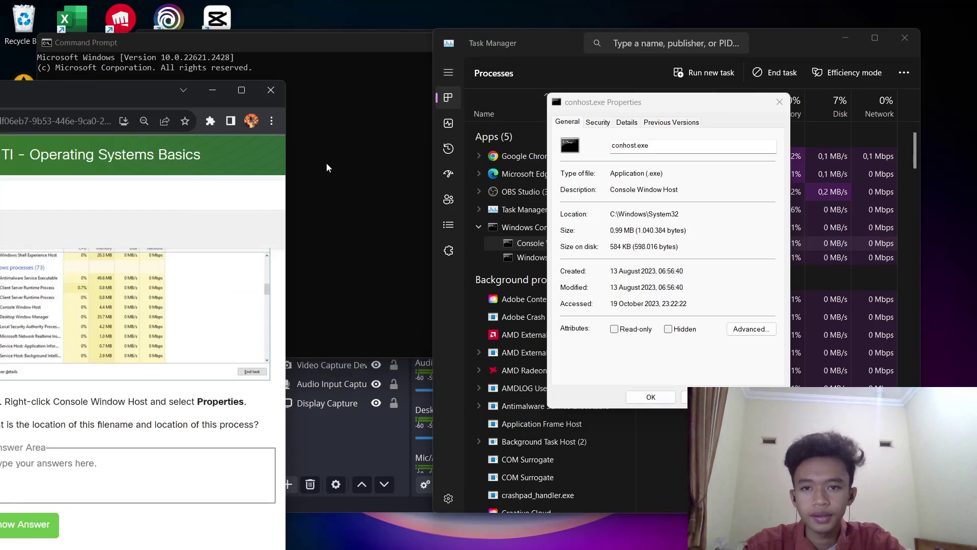
key("super+Left")
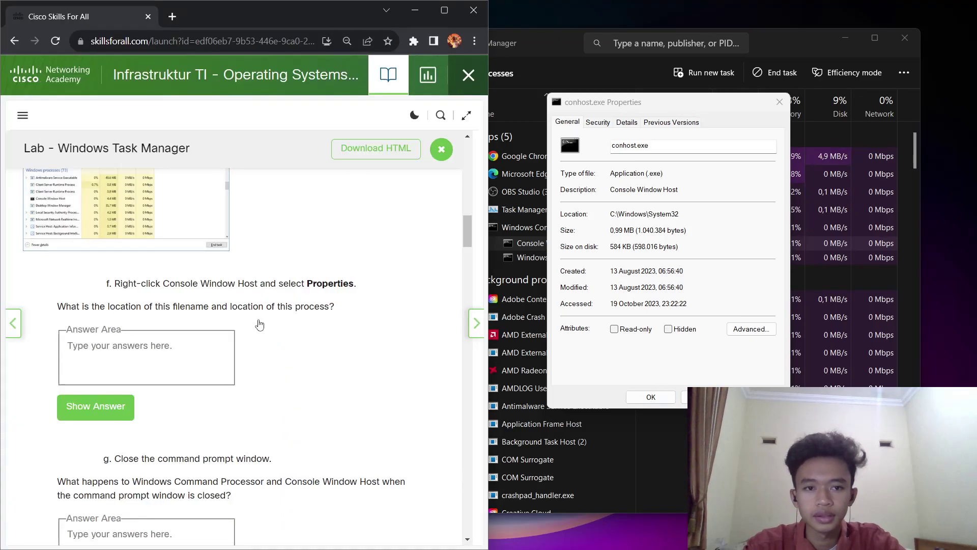
scroll(260, 324, "down", 1)
key("super+Left")
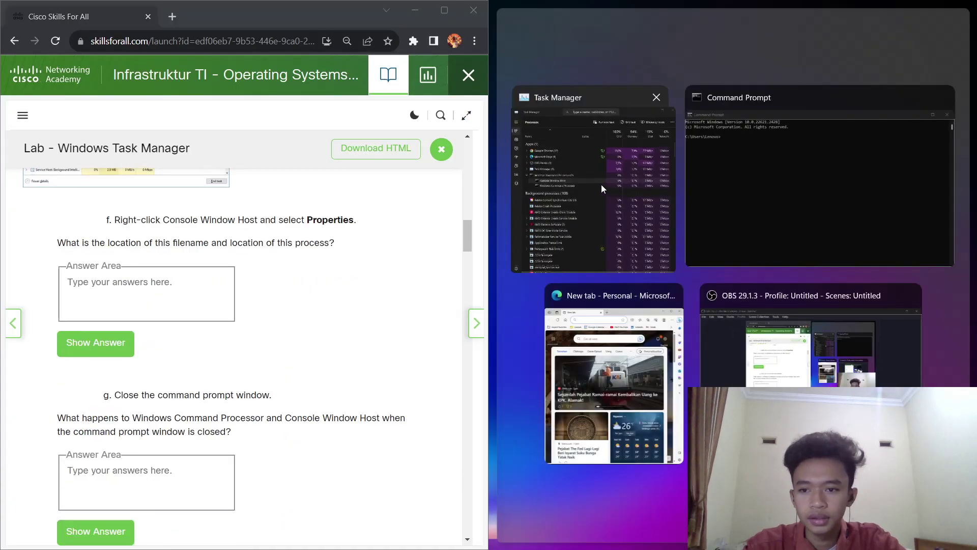
left_click(601, 184)
key("alt+Tab")
key("alt+Tab")
key("alt+Tab")
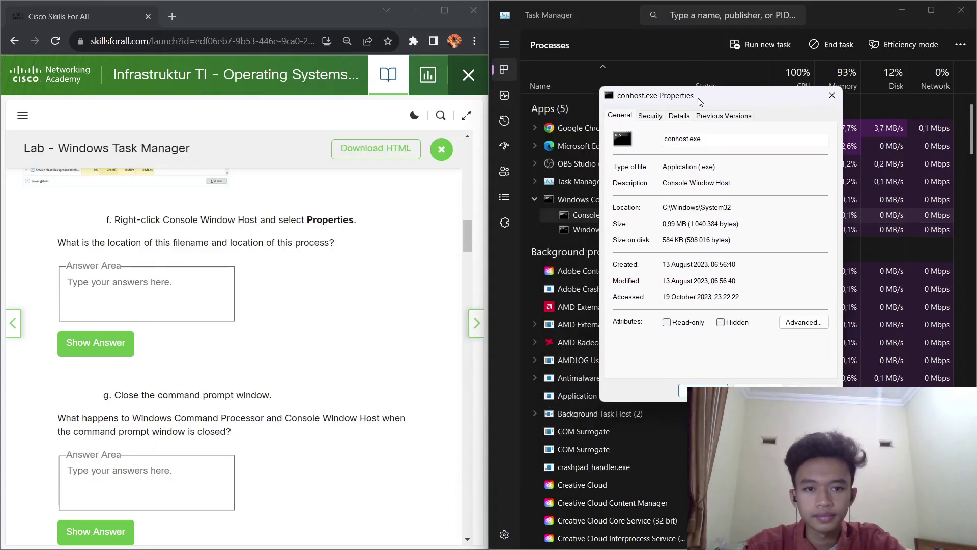
Step: Read the question about the process's filename and location and check both values in the conhost.exe properties
left_click_drag(77, 244, 316, 246)
left_click(331, 253)
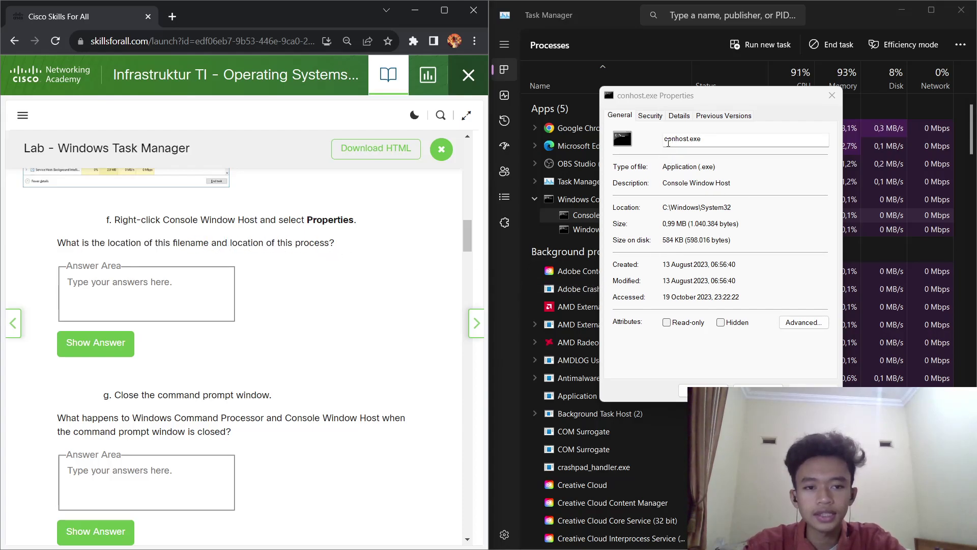
left_click_drag(660, 97, 655, 90)
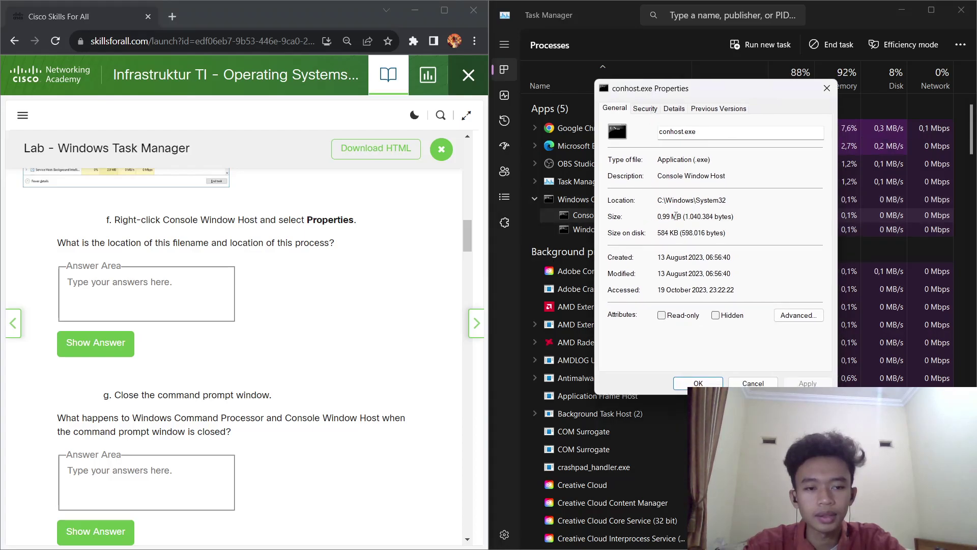
left_click_drag(659, 204, 726, 207)
left_click(678, 165)
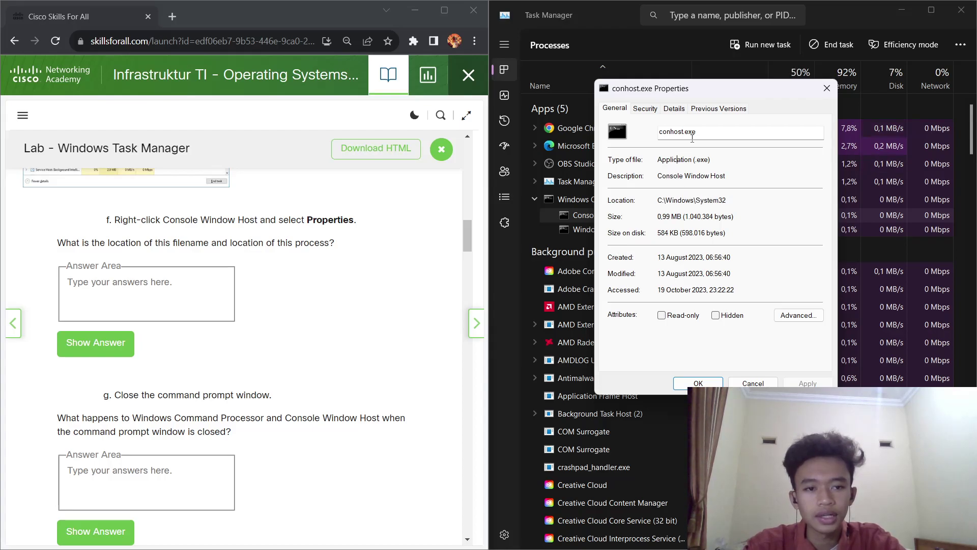
Step: Enter "assosiated file name : conhost.exe" as the first line of the answer about the process's filename and location
left_click(102, 282)
type("assosiated file name : con")
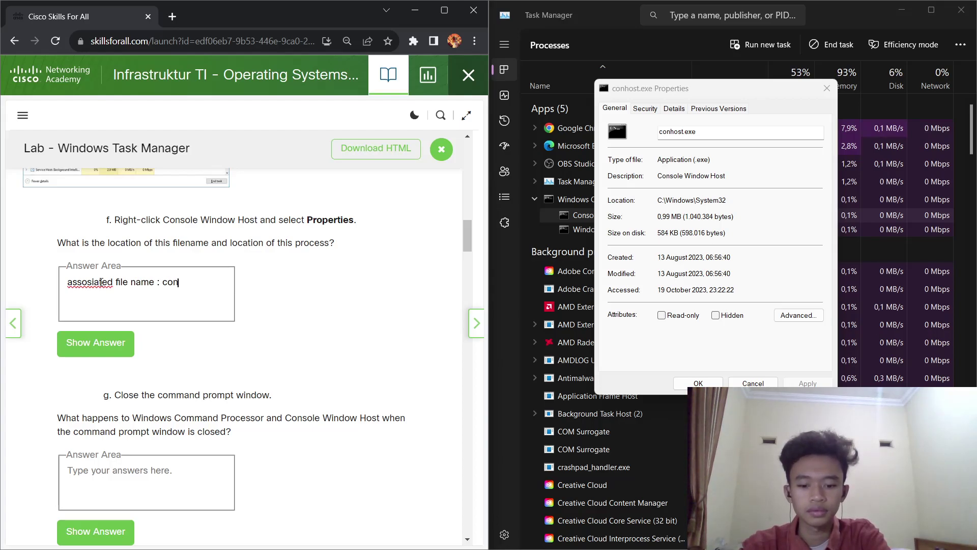
type(".exe")
key("Return")
type("an")
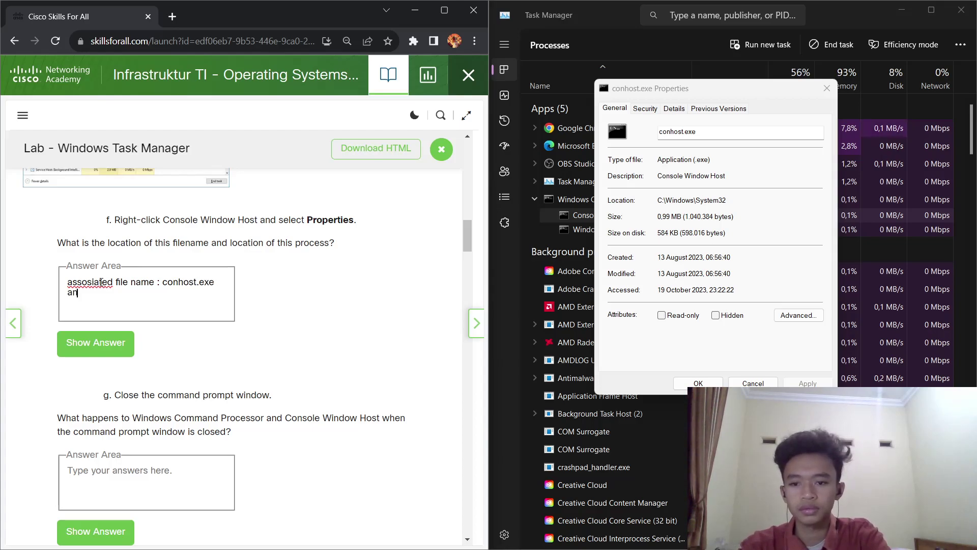
type("d the ")
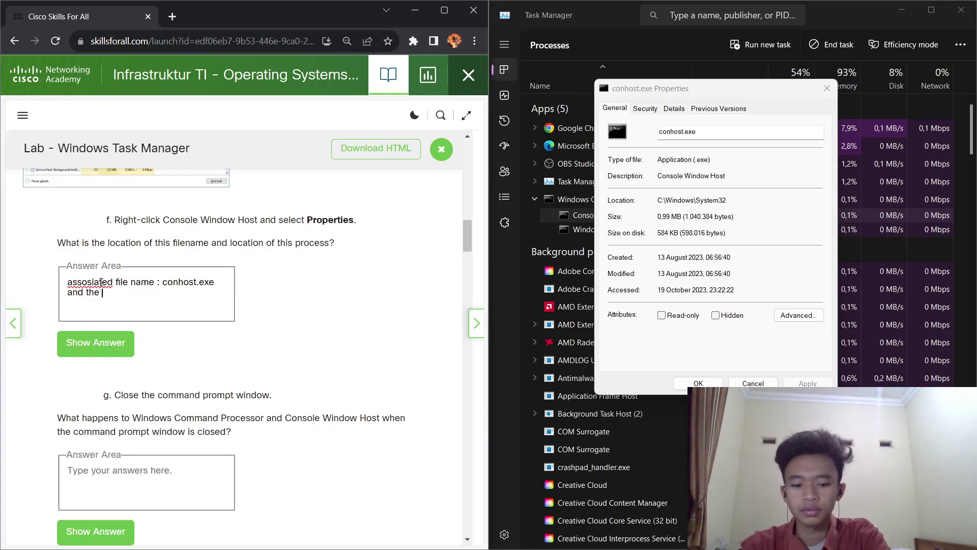
type("lo")
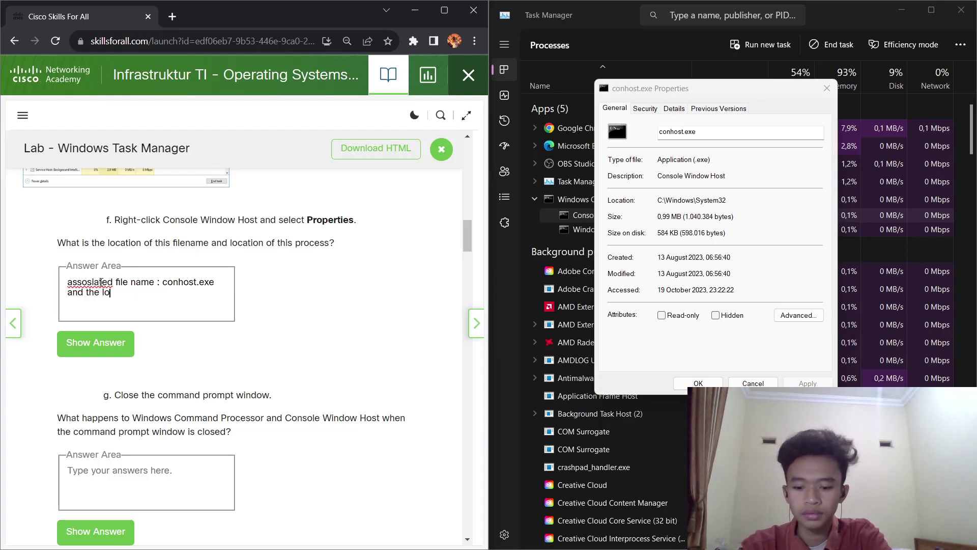
key("BackSpace")
key("BackSpace")
key("BackSpace")
key("BackSpace")
key("BackSpace")
key("BackSpace")
key("BackSpace")
key("BackSpace")
Step: Enter "located in : C:\Windows\System32" as the second line of the answer about the process's filename and location
type("located in")
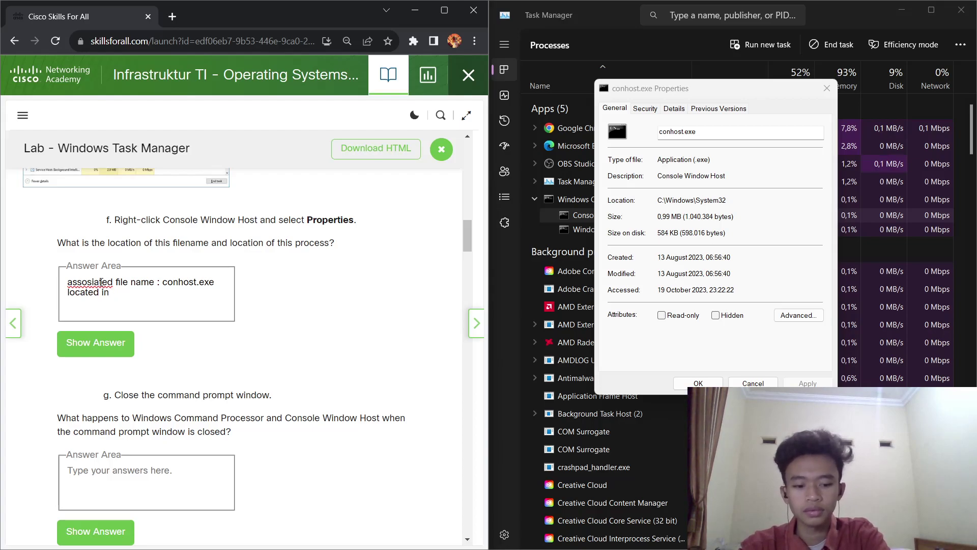
type(" : C")
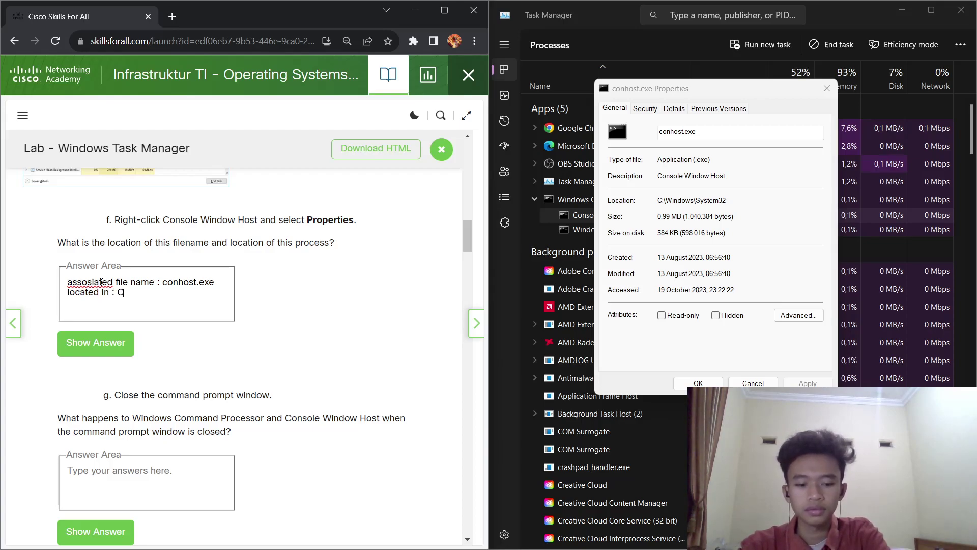
type(":\\Windows\\")
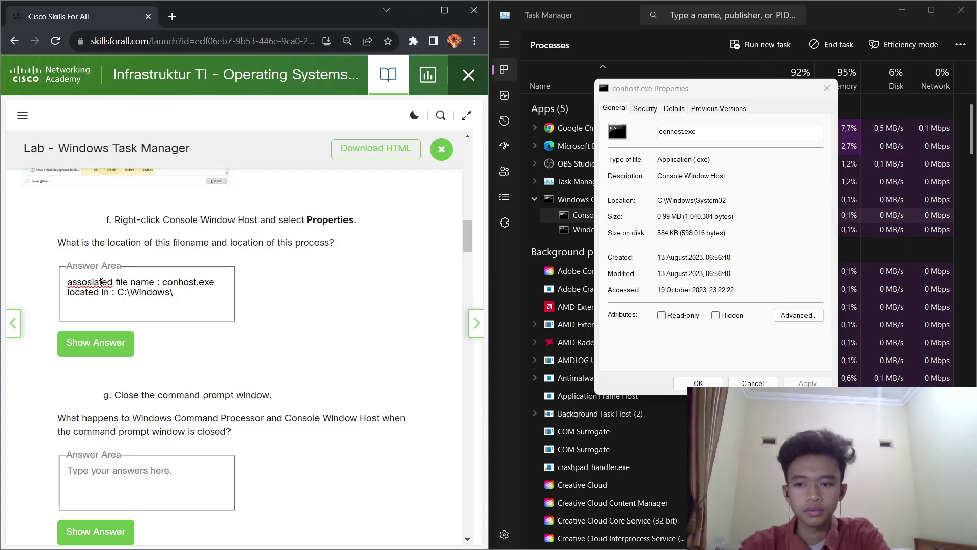
type("ystem32")
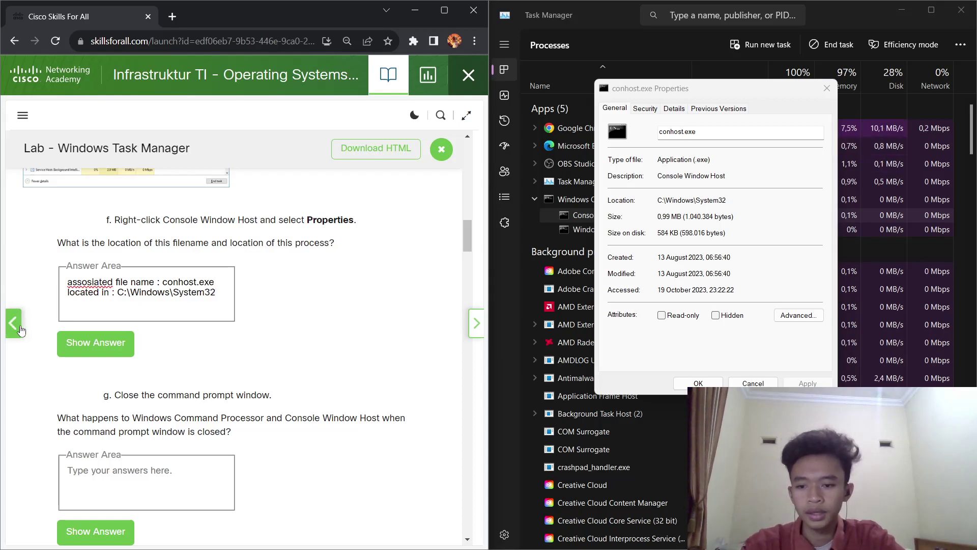
Step: Read lab step g, bring the Command Prompt window forward and close it while Task Manager stays open
scroll(141, 342, "down", 1)
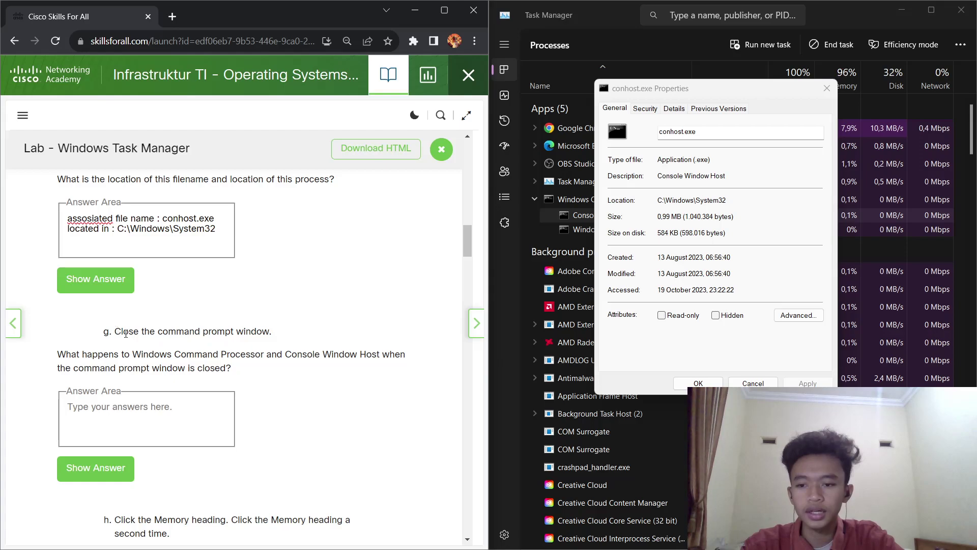
left_click_drag(116, 330, 171, 354)
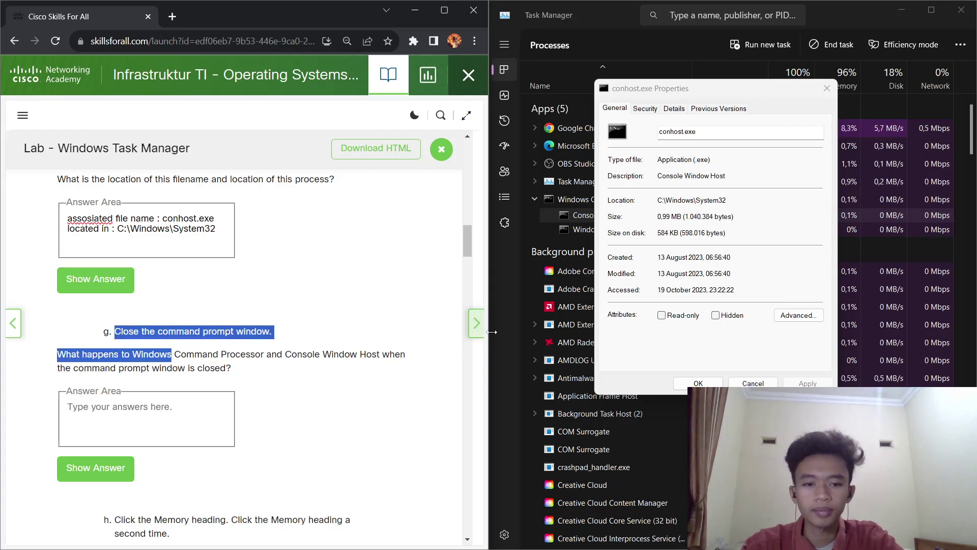
left_click(284, 387)
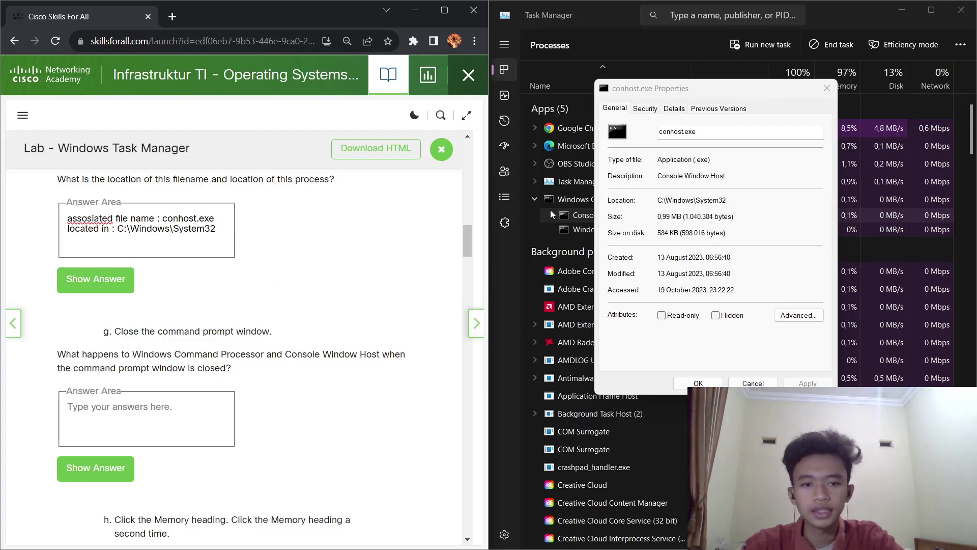
left_click(668, 159)
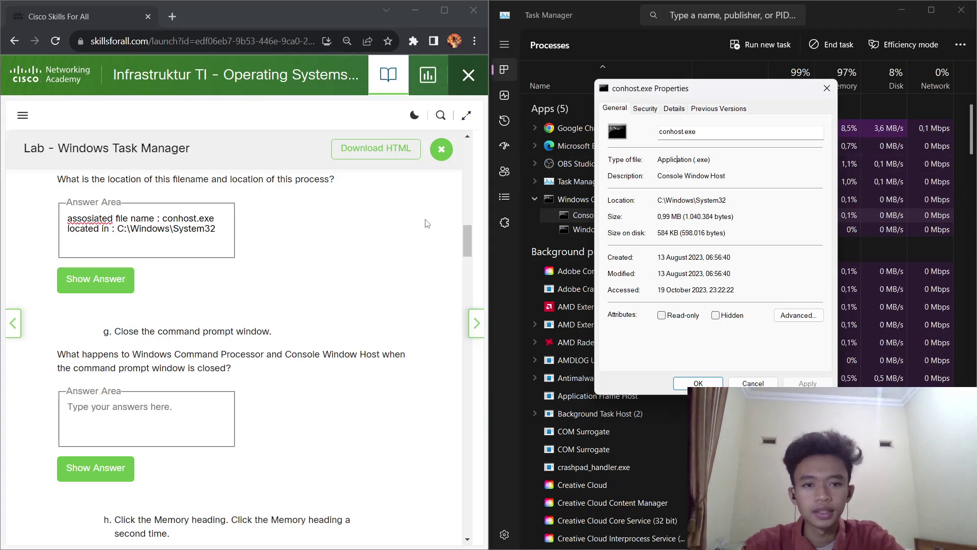
key("alt+Tab")
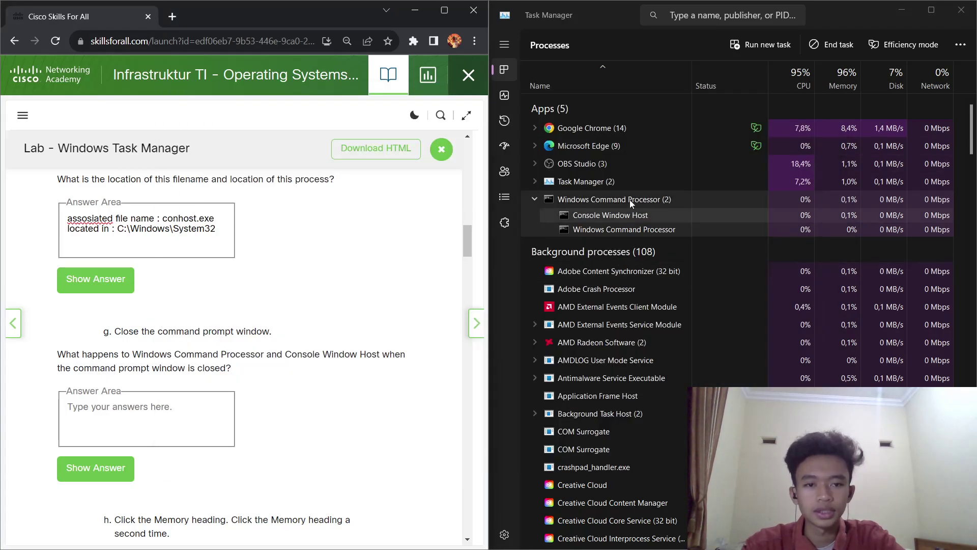
key("alt+Tab")
left_click(363, 310)
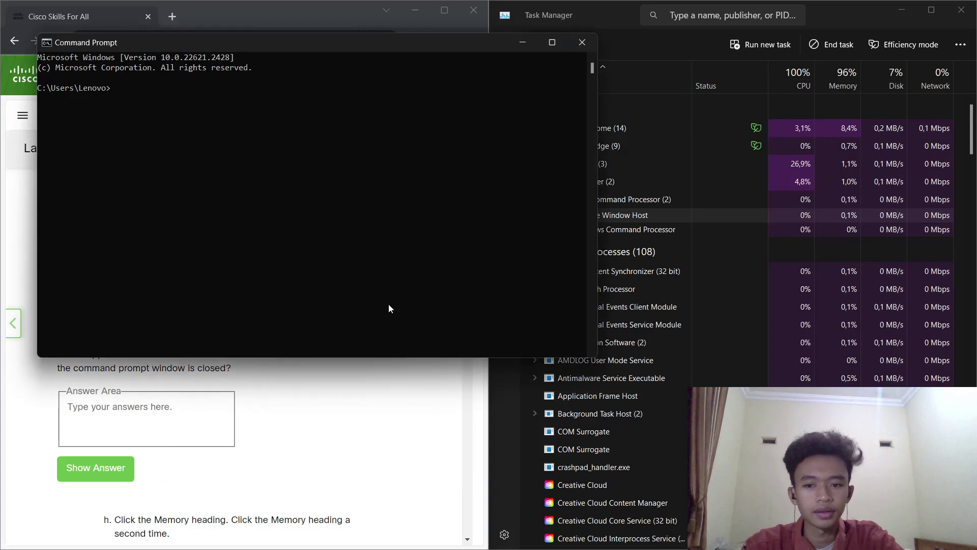
key("alt+Tab")
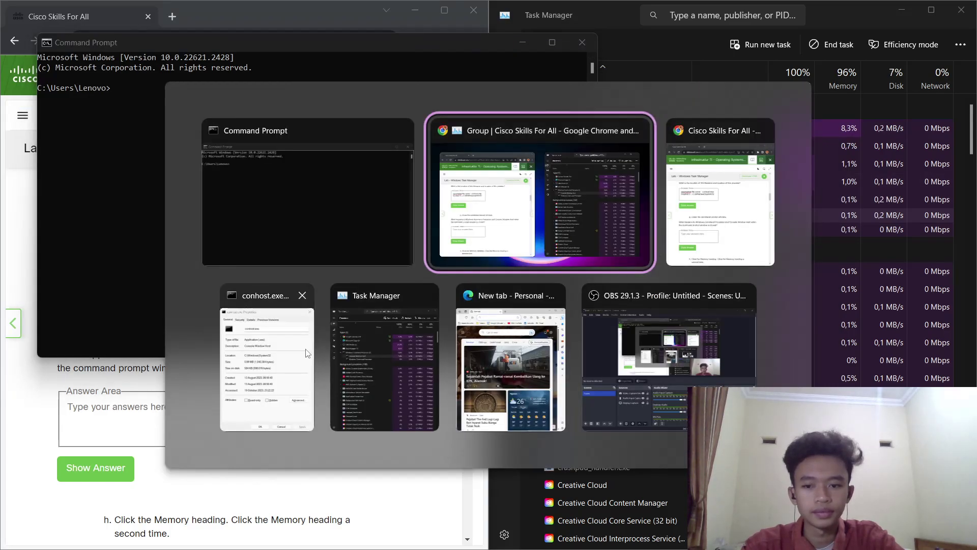
left_click(267, 331)
left_click_drag(496, 47, 488, 62)
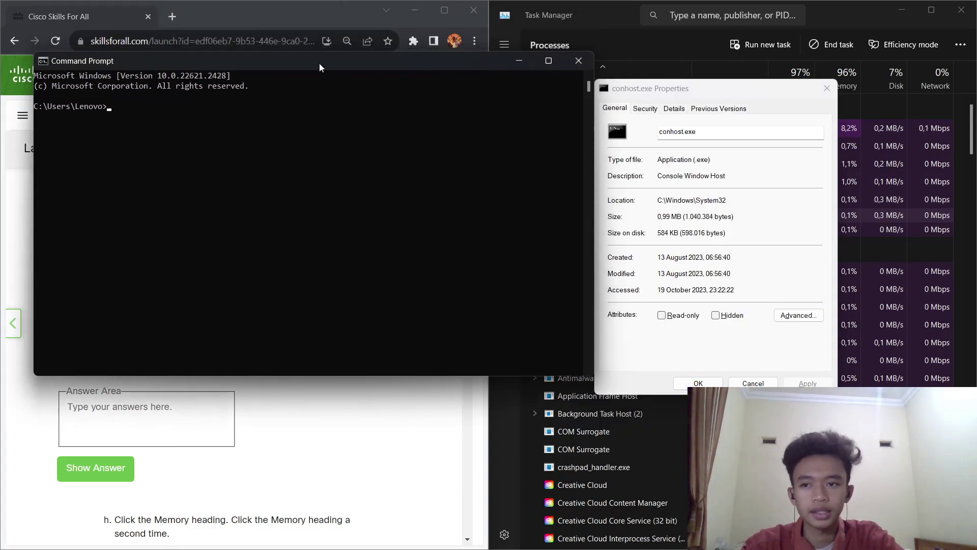
left_click_drag(305, 59, 286, 85)
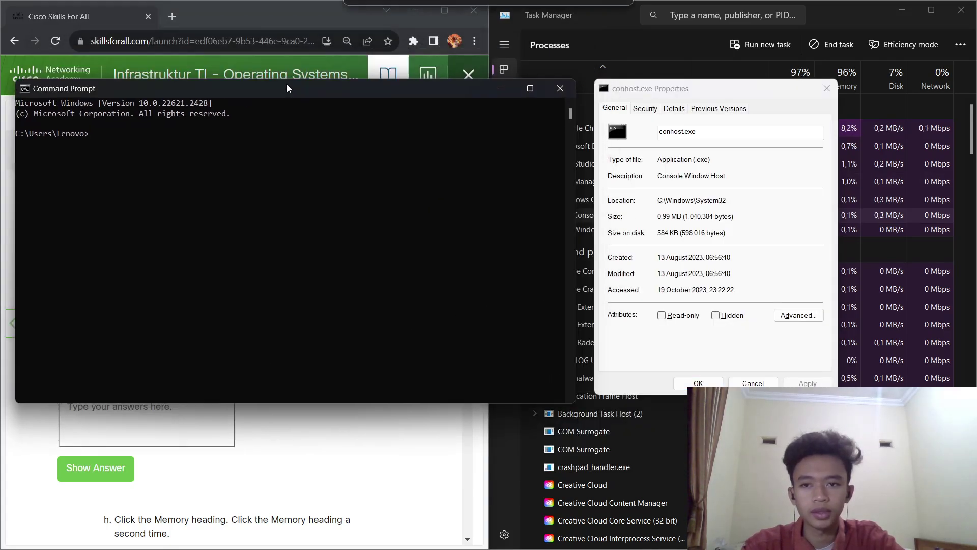
left_click(561, 90)
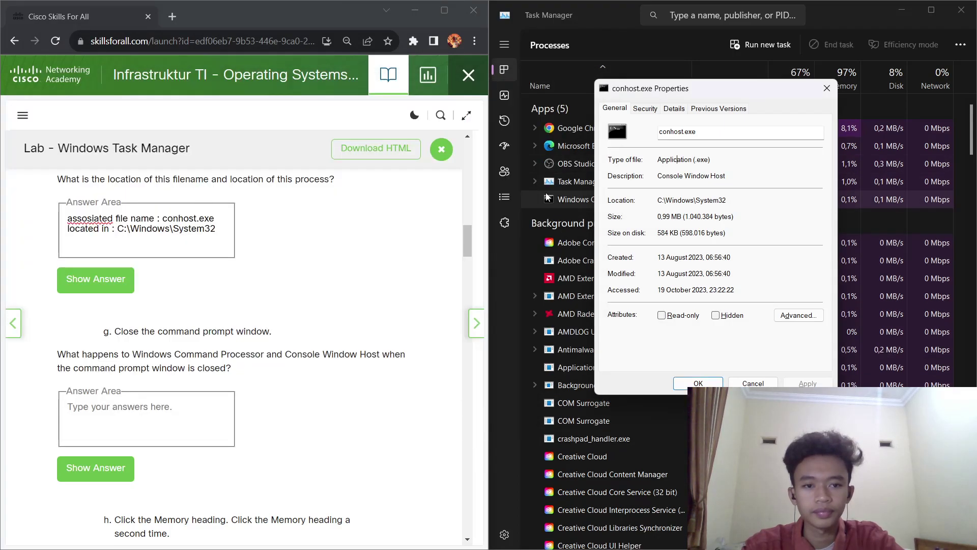
Step: Move the conhost.exe properties dialog off the Apps list to check the remaining processes, and close the dialog
left_click_drag(677, 88, 766, 255)
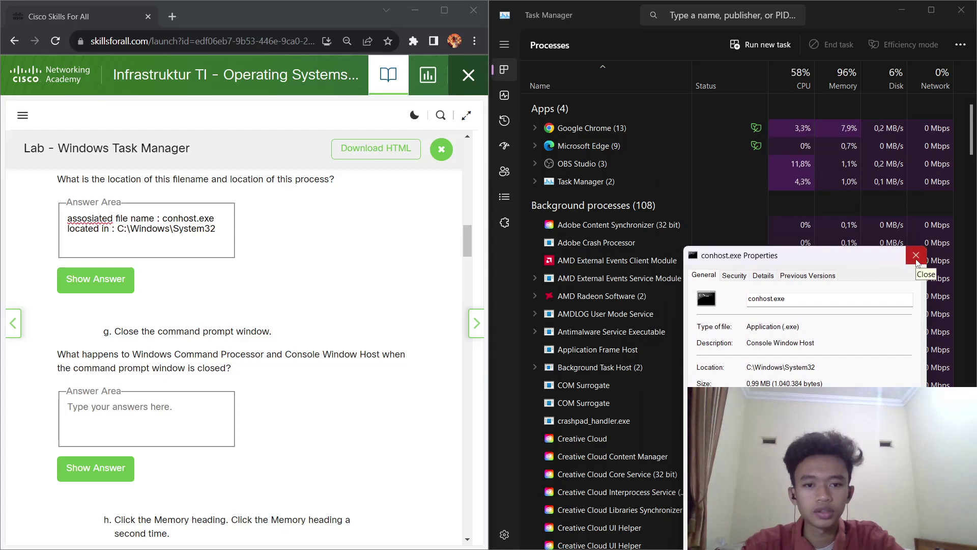
left_click_drag(873, 258, 824, 234)
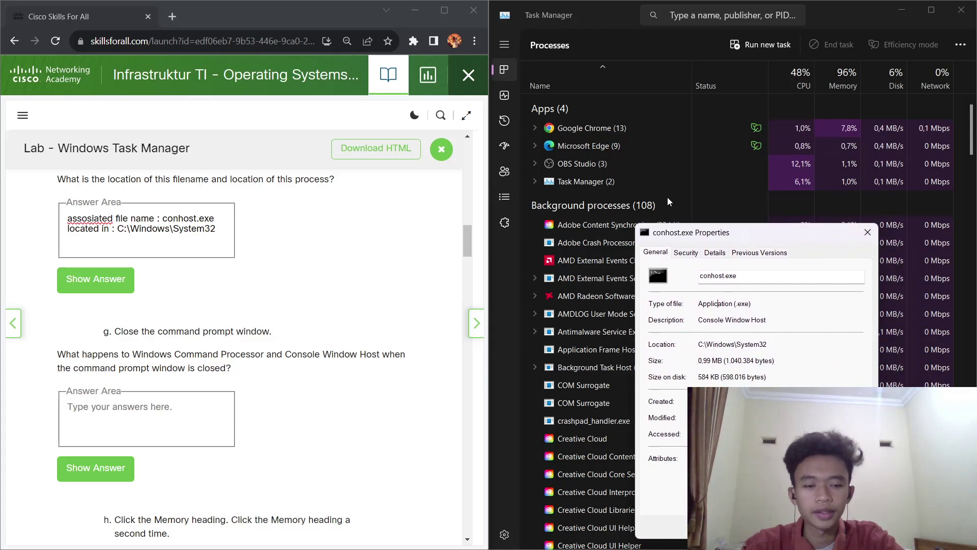
left_click(869, 232)
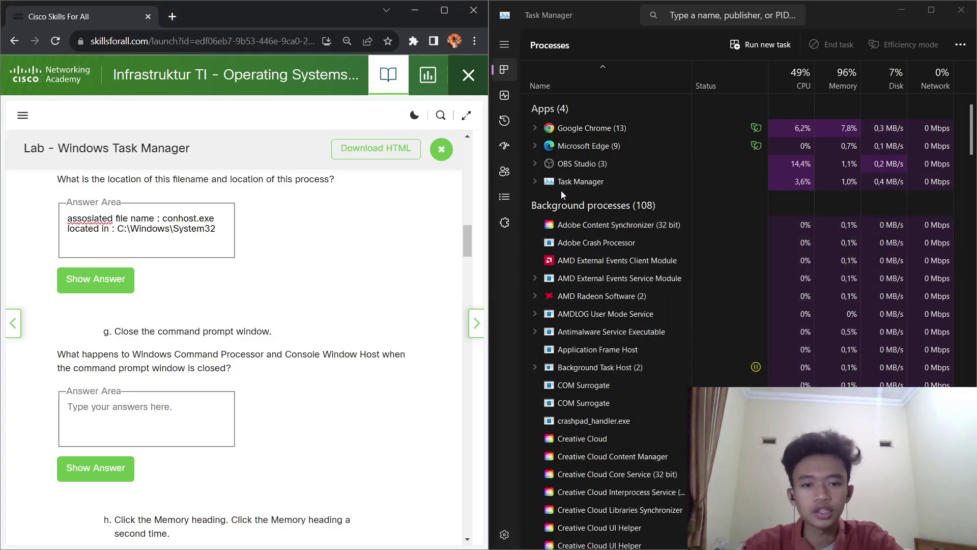
Step: Answer the step g question with "the process have ended and no longer listed in task manager"
scroll(155, 291, "down", 3)
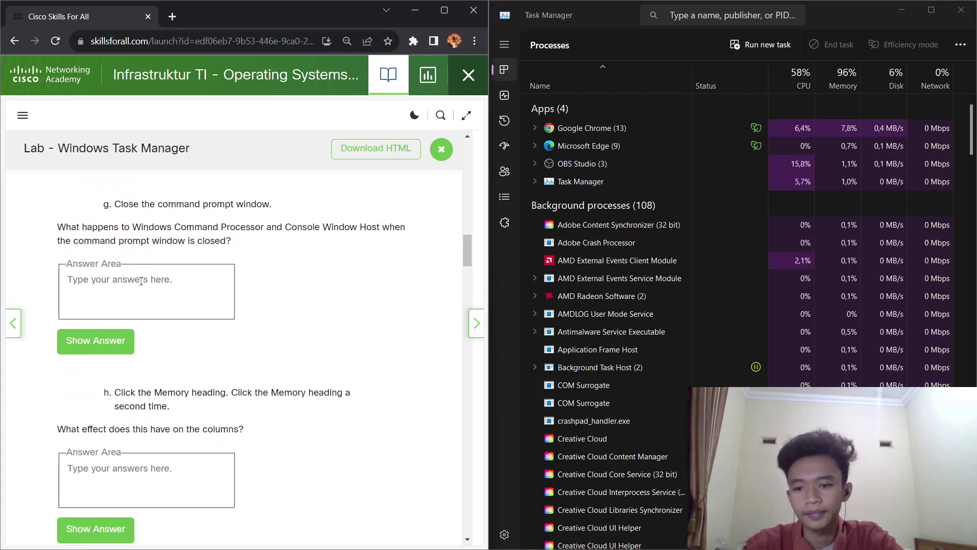
left_click_drag(63, 227, 386, 239)
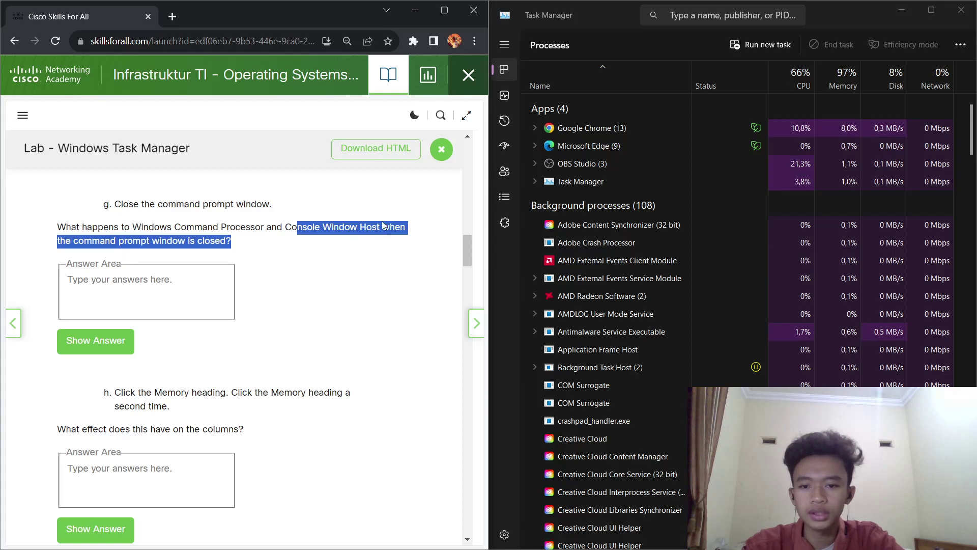
left_click(197, 279)
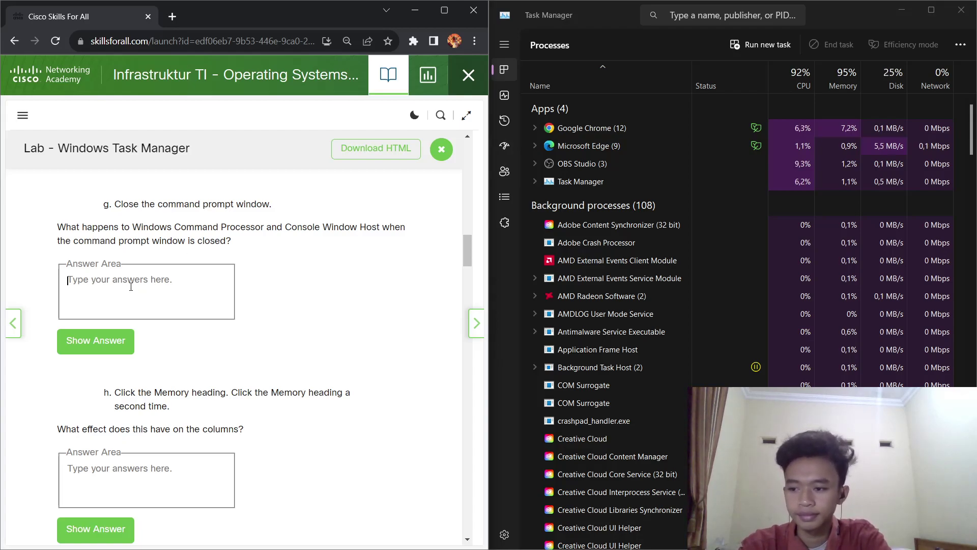
type("the process have ended and no longer listed in ")
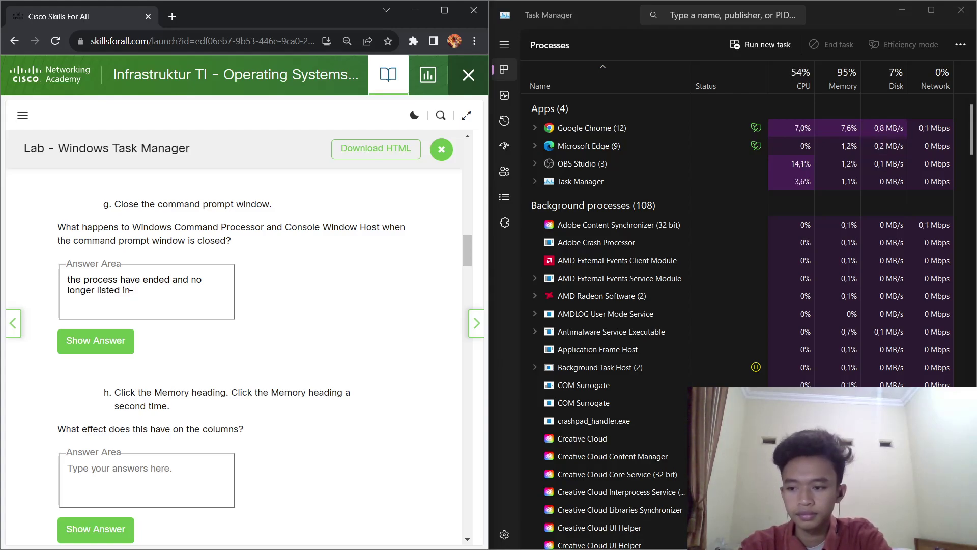
type("task manager")
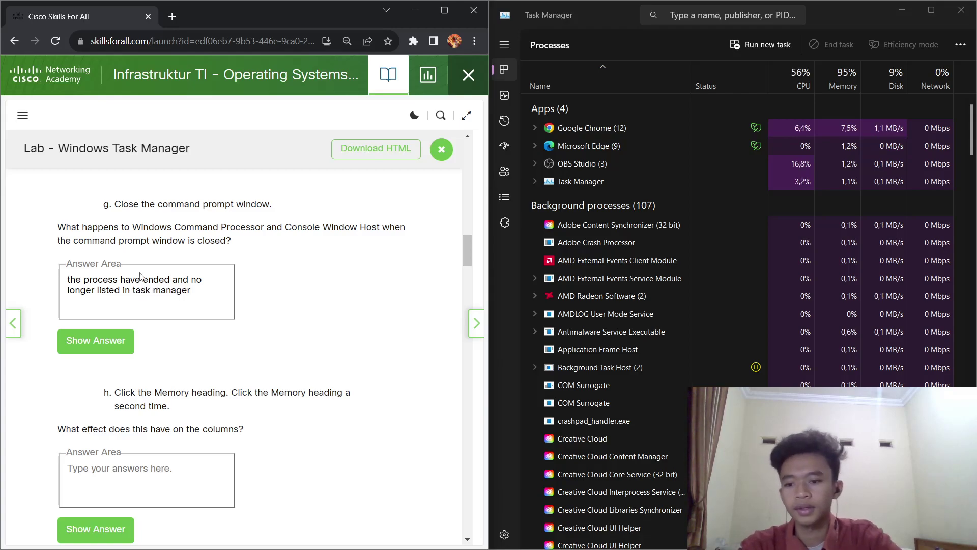
Step: Follow lab step h by sorting the Task Manager processes by Memory, alternating between descending and ascending order and ending on ascending
scroll(127, 329, "down", 1)
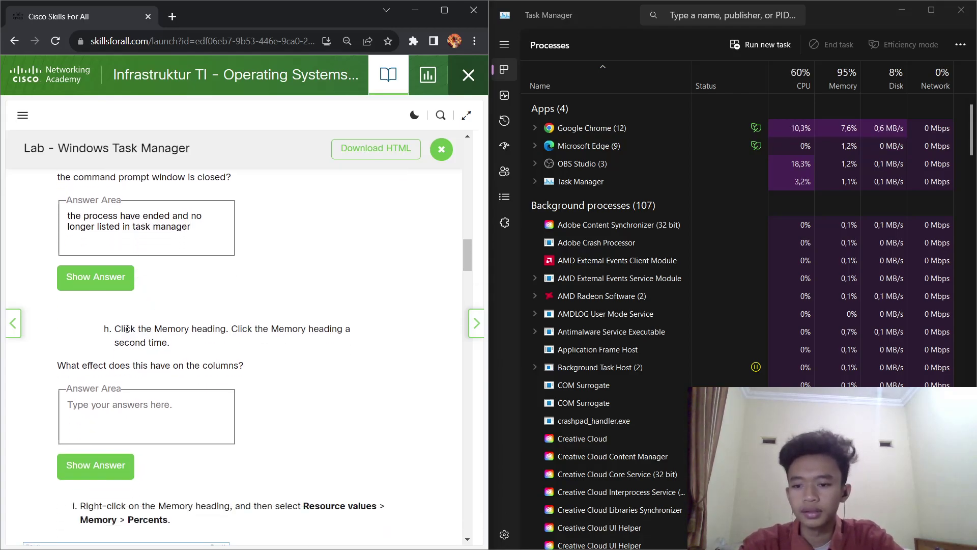
left_click_drag(119, 333, 146, 331)
left_click(189, 342)
scroll(189, 342, "down", 1)
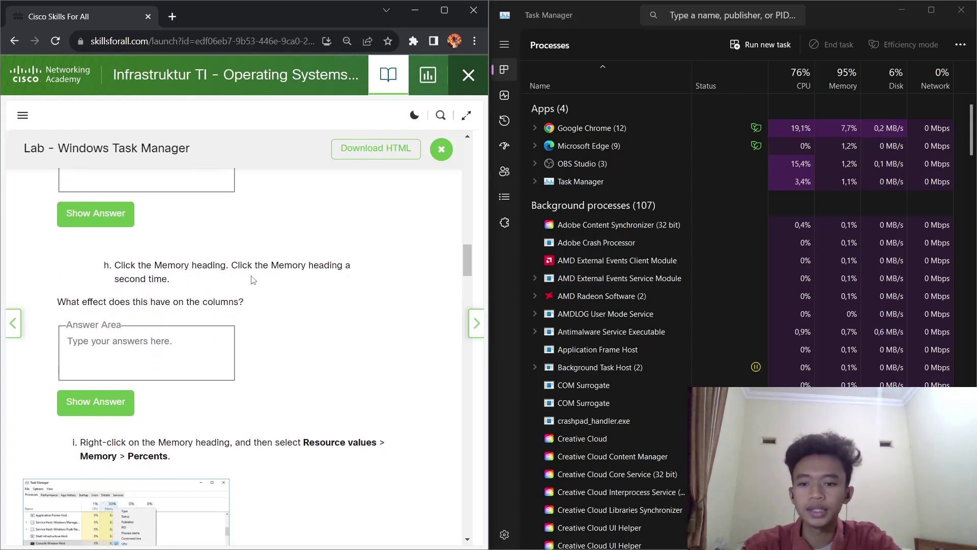
scroll(288, 326, "down", 1)
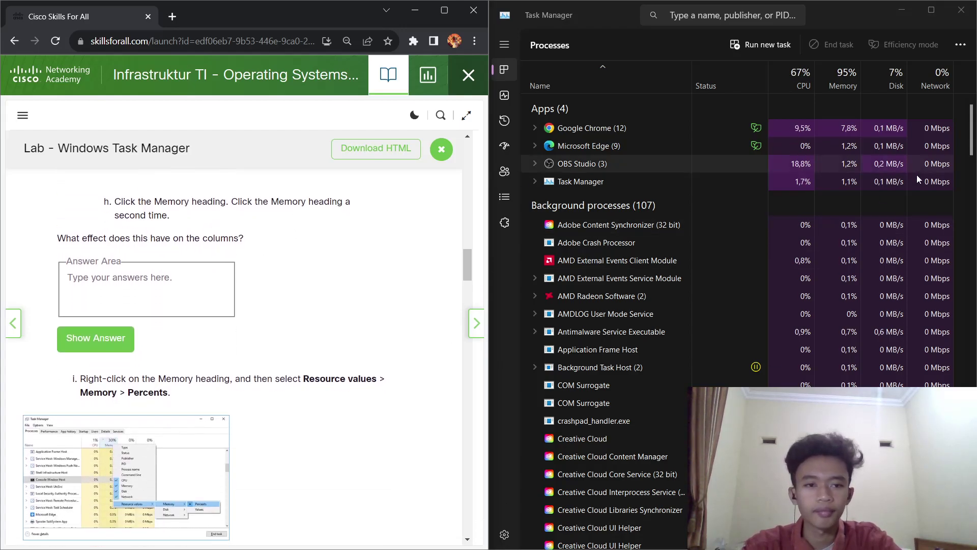
left_click(842, 78)
left_click(842, 78)
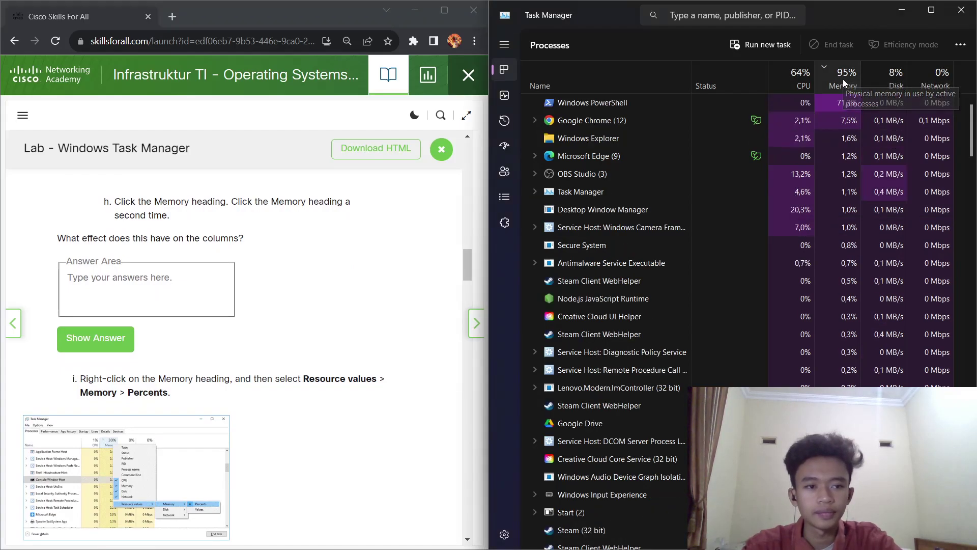
left_click(842, 78)
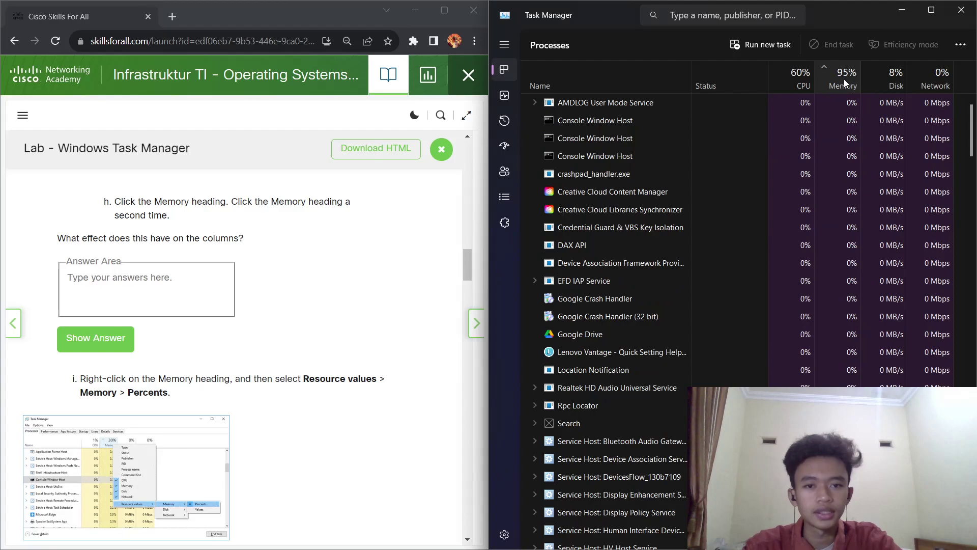
left_click(844, 83)
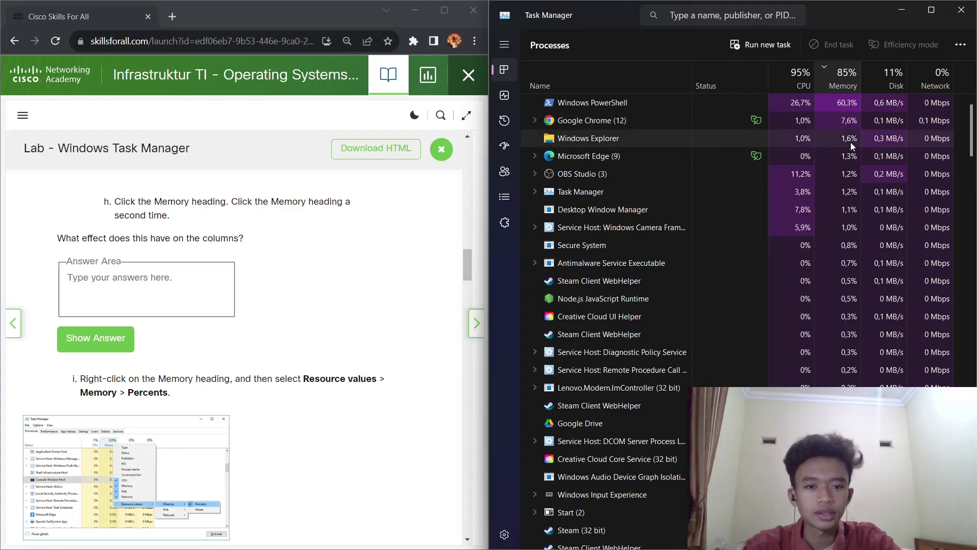
left_click(838, 86)
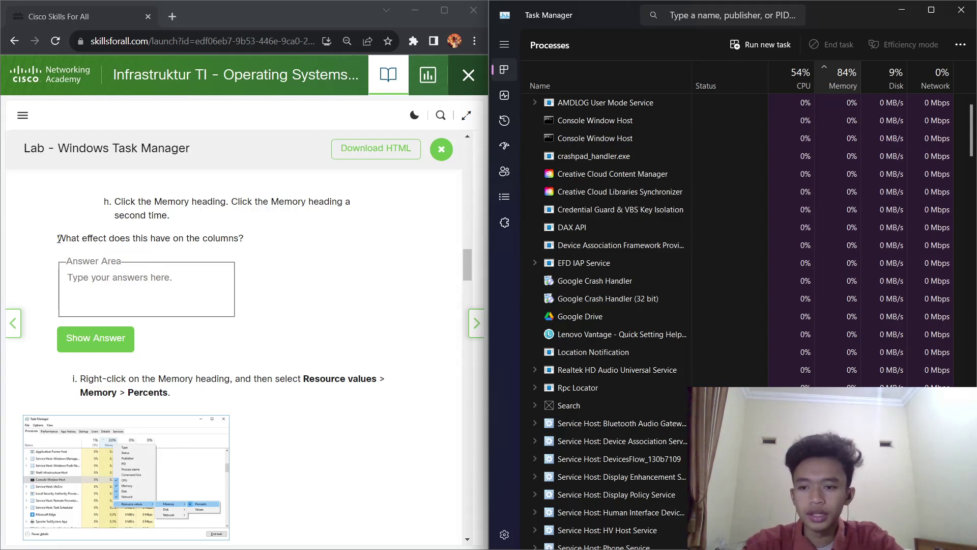
Step: Begin the step h answer about the effect on the columns with "shorted the process by the amount of memory is used"
left_click_drag(57, 239, 130, 239)
left_click(139, 242)
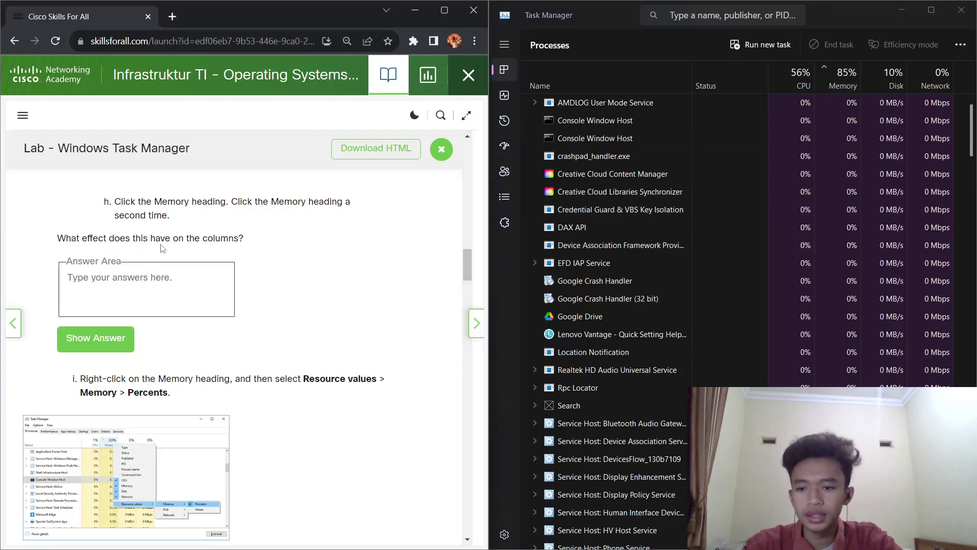
left_click(158, 281)
type("sh")
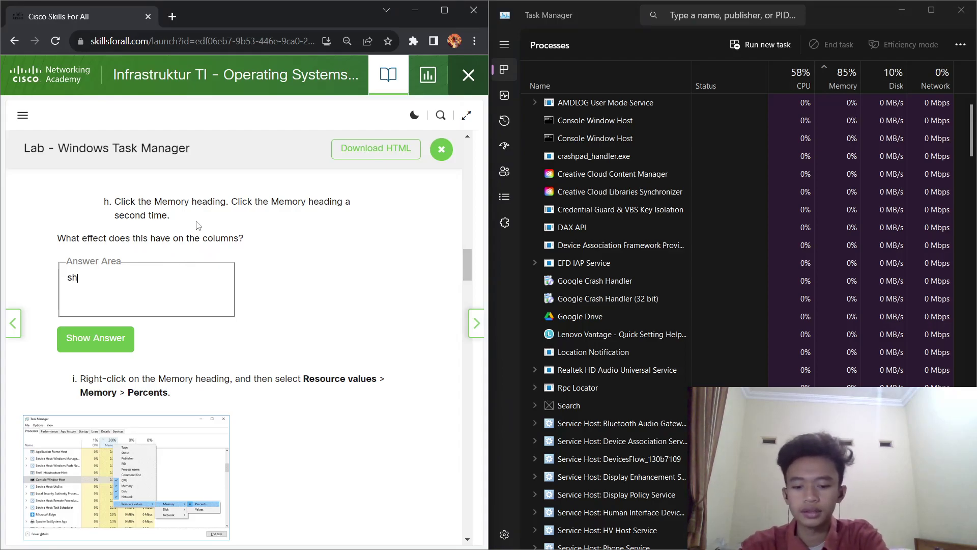
type("orted ")
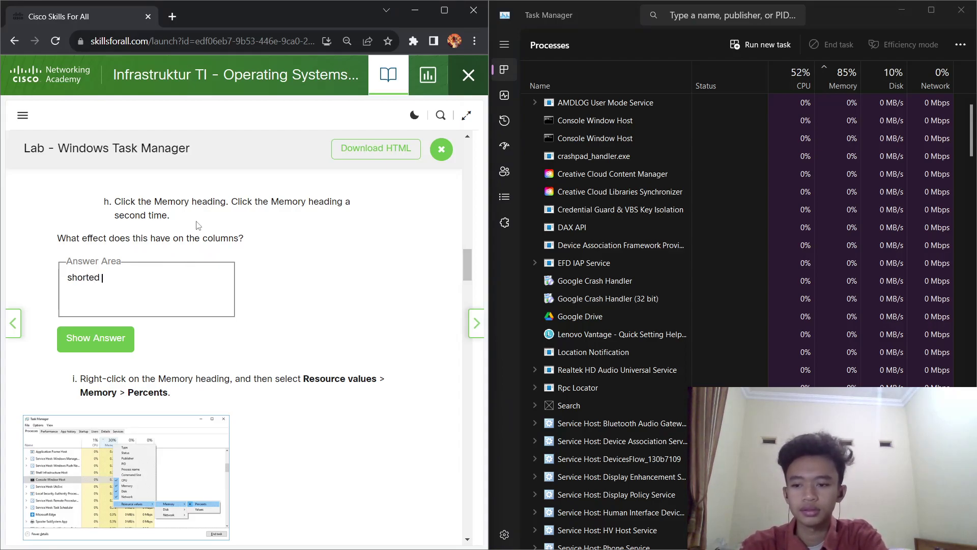
type("the process by the amount of memor")
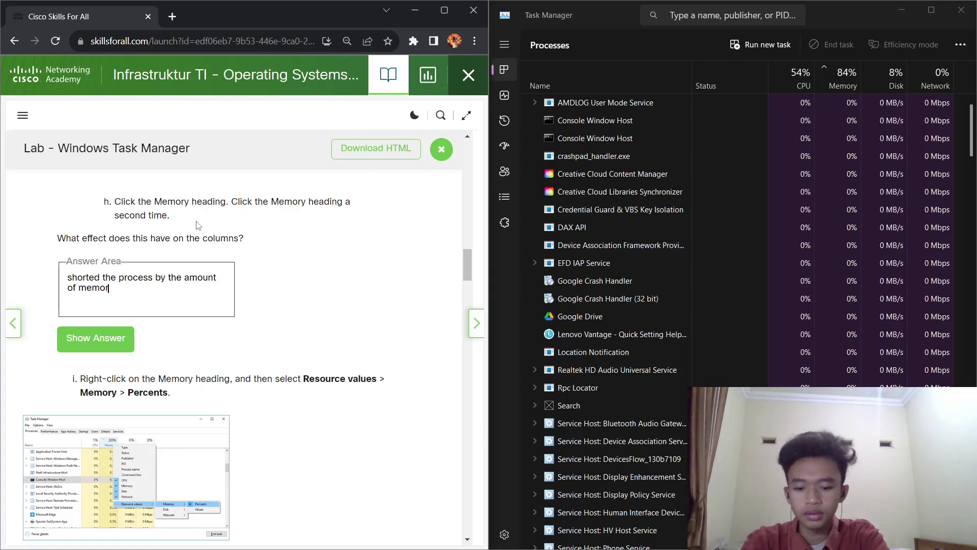
type("y is udes")
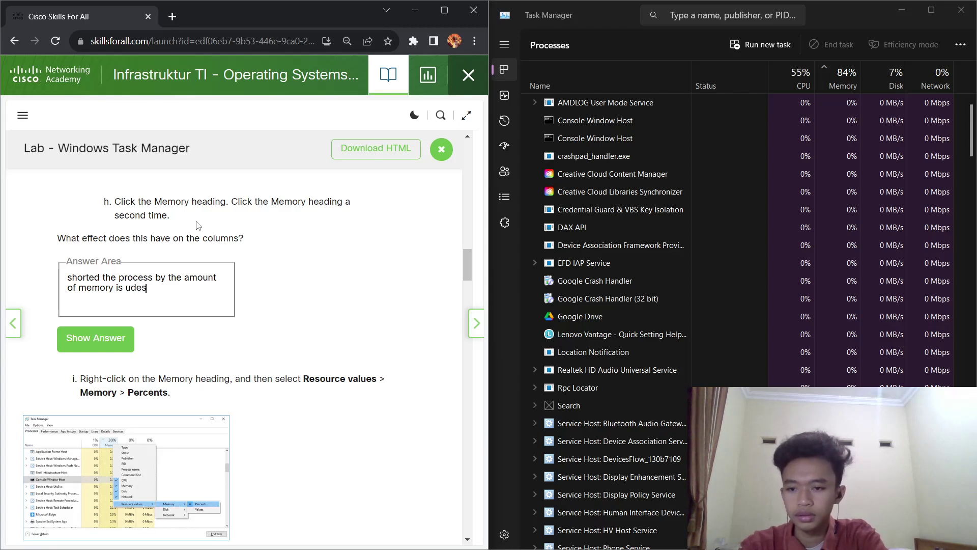
key("BackSpace")
key("BackSpace")
key("BackSpace")
type("sed")
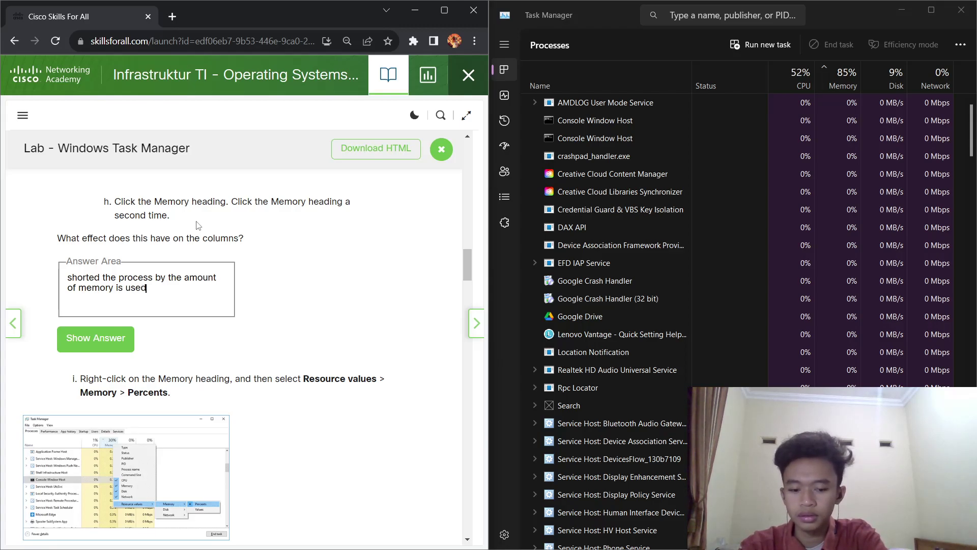
Step: Extend the step h answer with a second sentence, "when we click the memory it will reverse"
type(". when we cl")
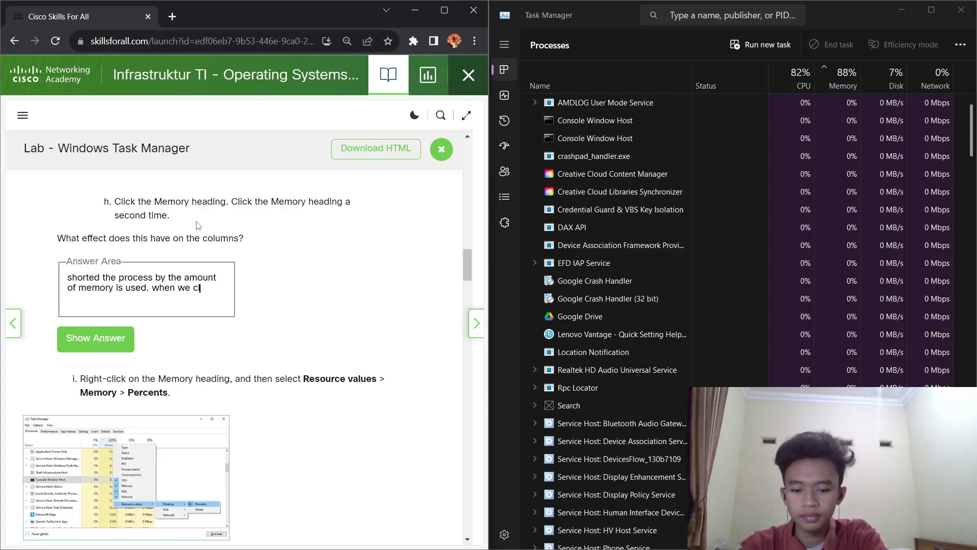
type("ick the memory it will revers")
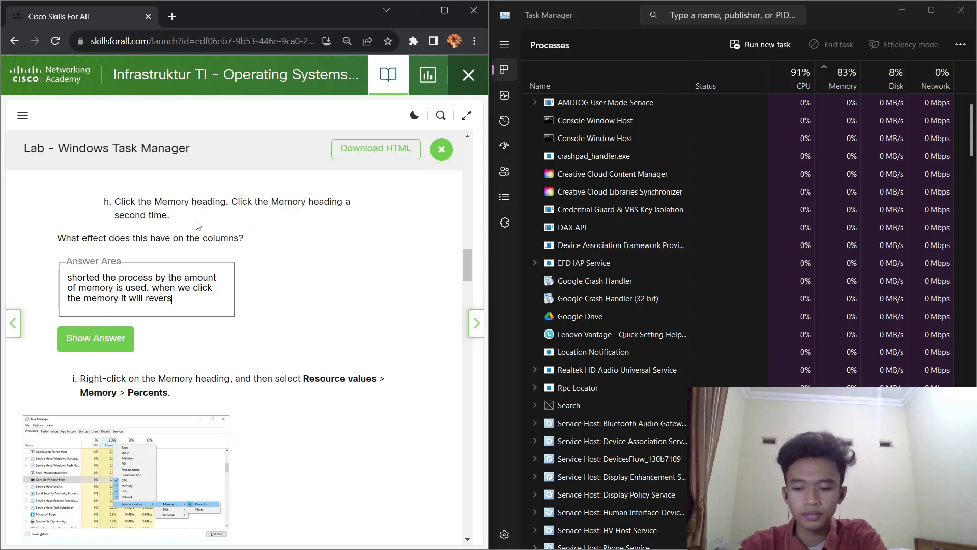
type("e th")
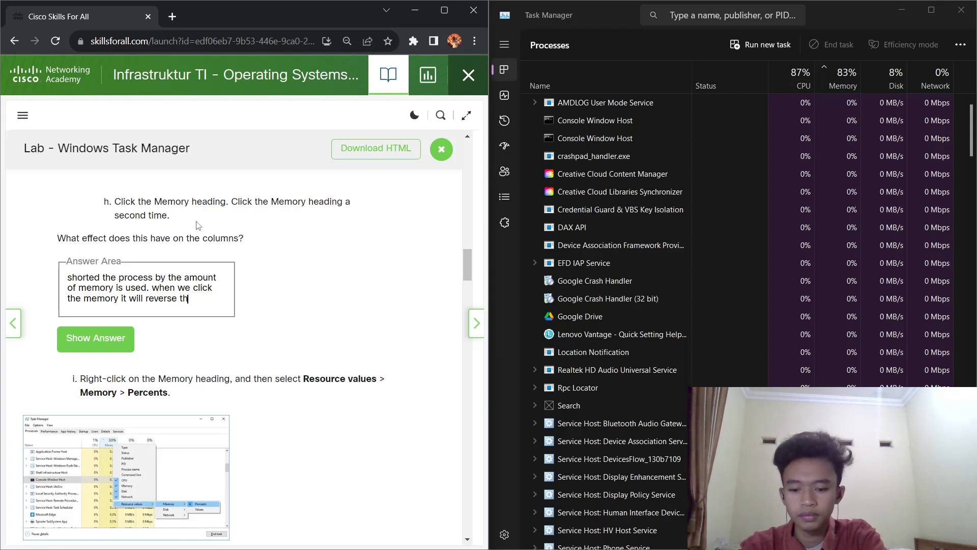
type("e")
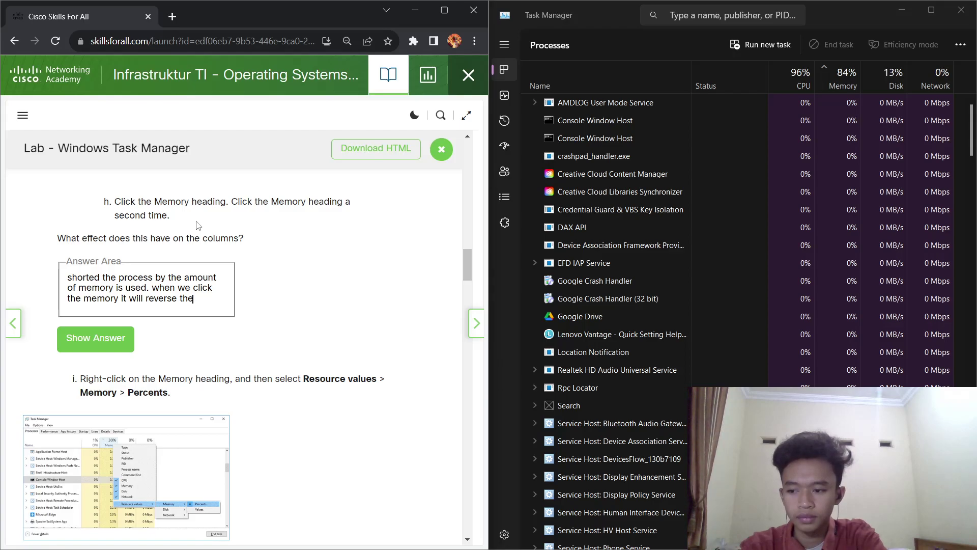
type(" org")
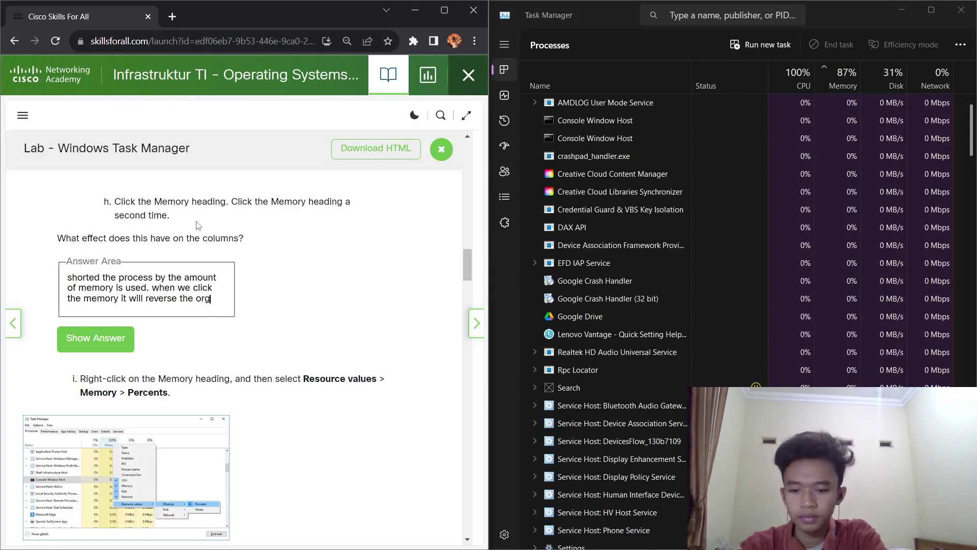
key("BackSpace")
key("BackSpace")
key("BackSpace")
key("BackSpace")
key("BackSpace")
key("BackSpace")
key("BackSpace")
Step: Finish the step h answer with the parenthetical note "(shorter to larger or larger to shorter)"
type(". (")
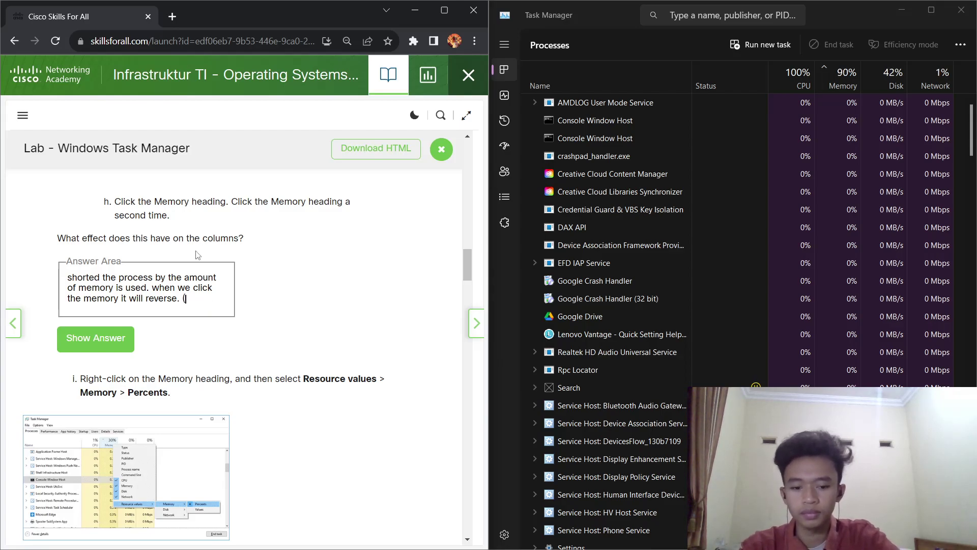
type("sho")
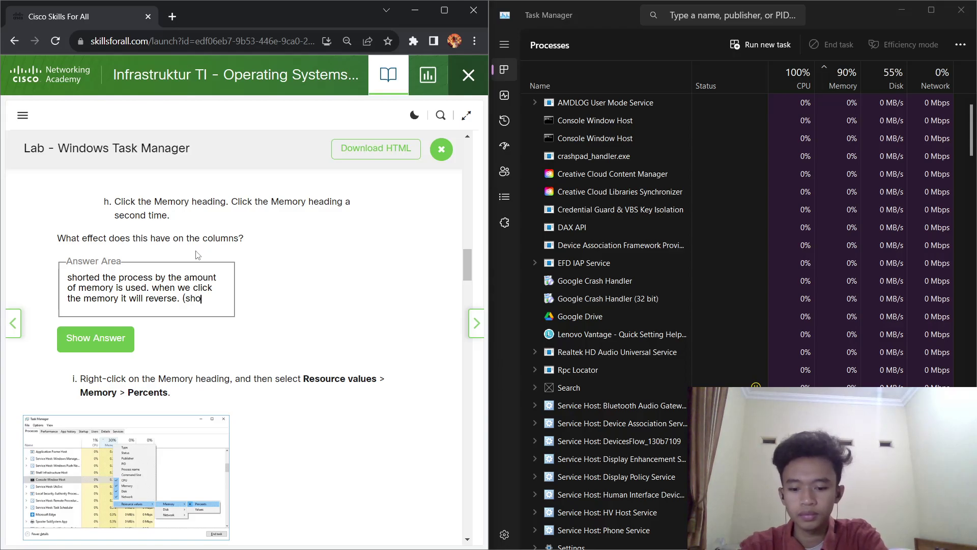
type("rte")
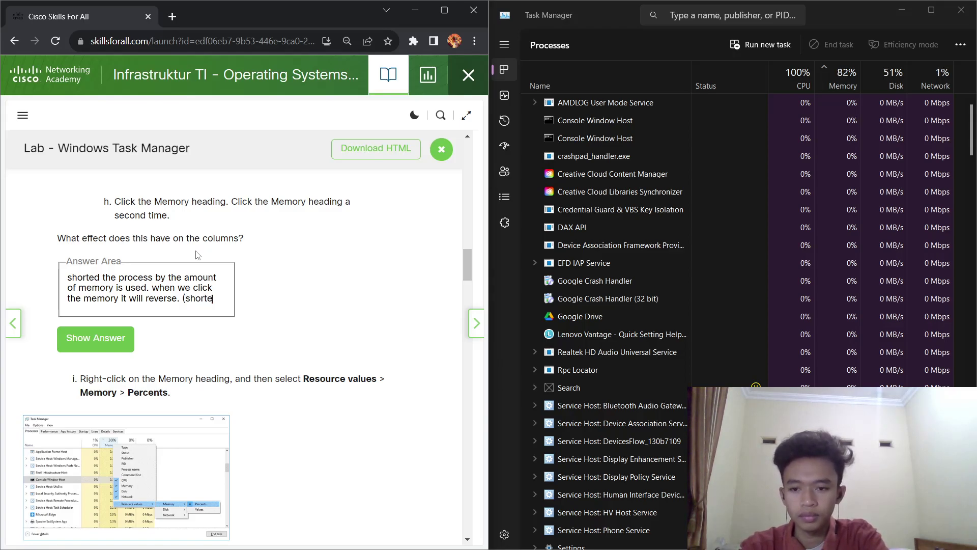
type("r to larger")
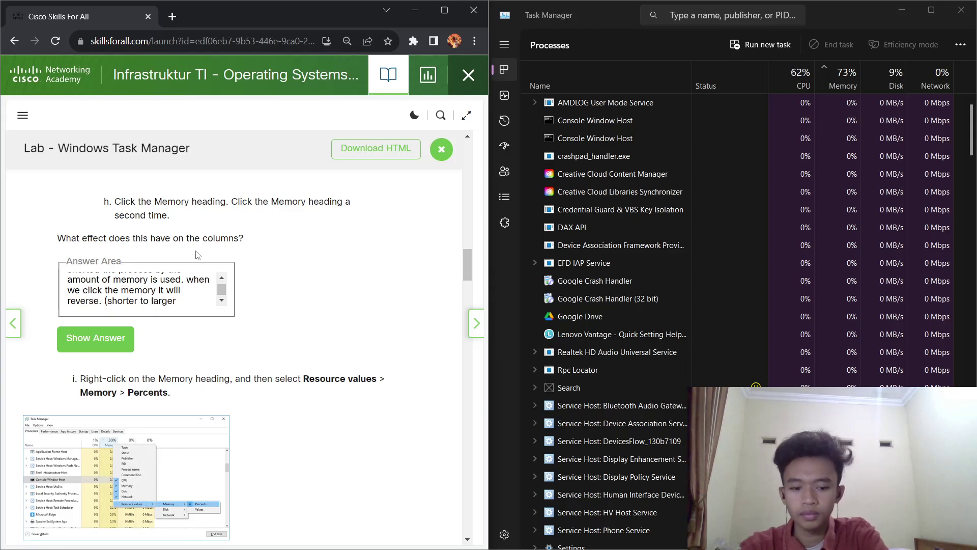
type(" or la")
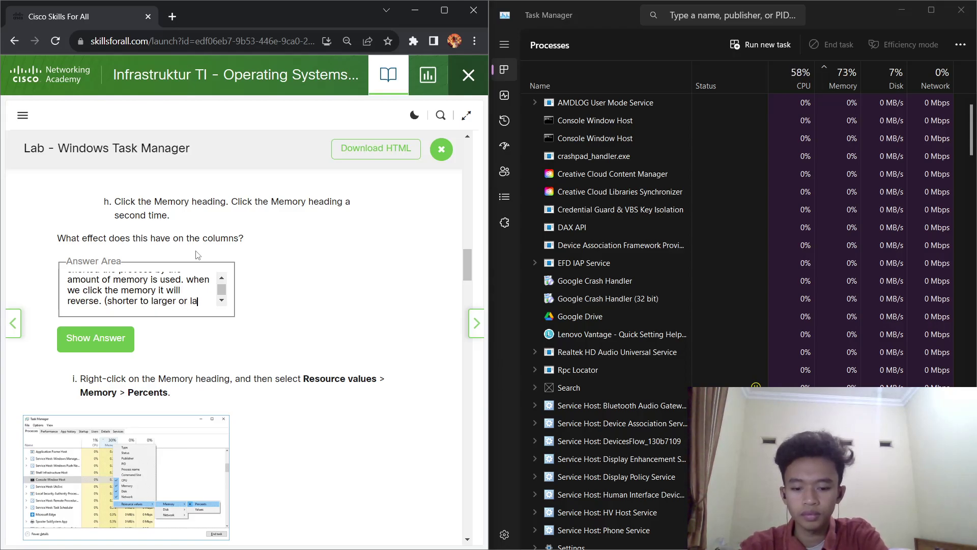
type("rger to shorter)")
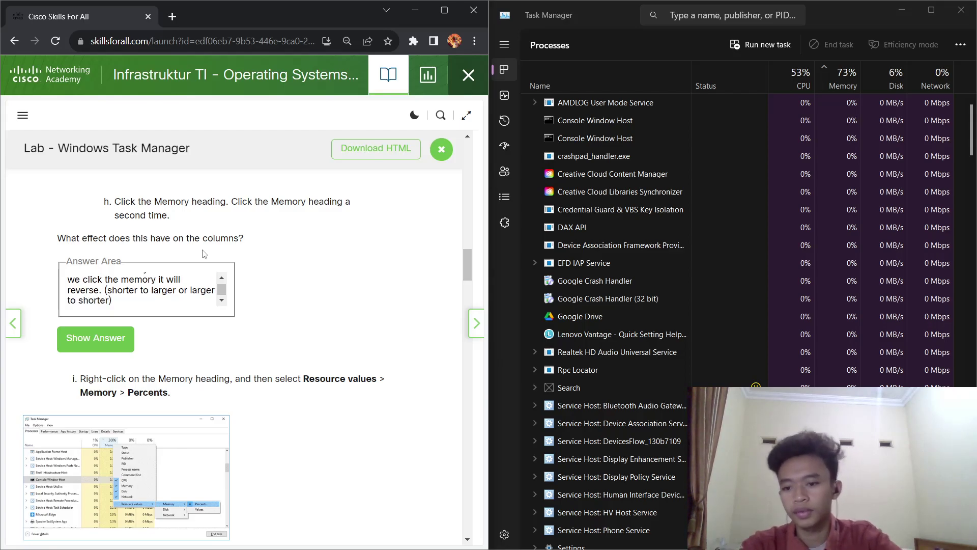
Step: Read lab step i, sort the Task Manager processes by Memory in descending order and set the Memory resource values to Values
scroll(102, 390, "down", 1)
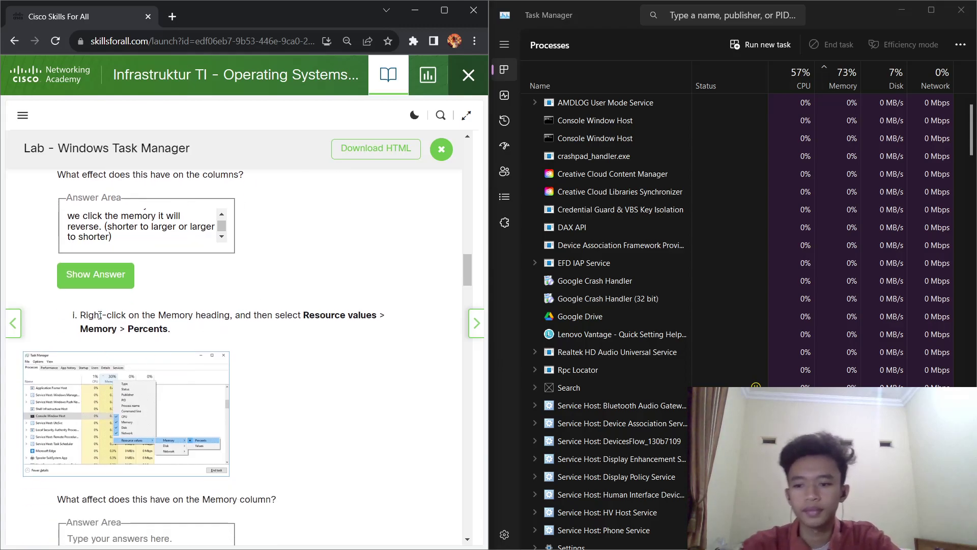
scroll(98, 312, "down", 1)
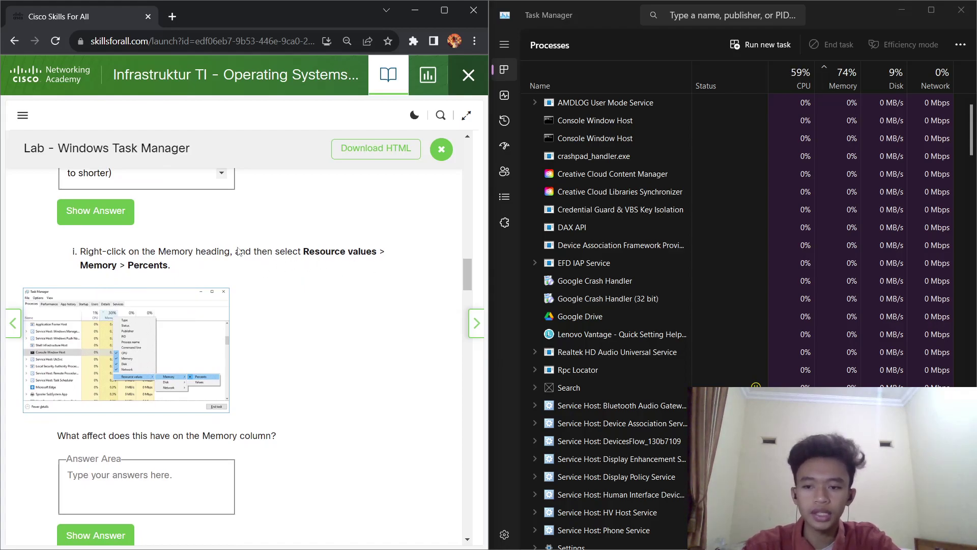
left_click(847, 80)
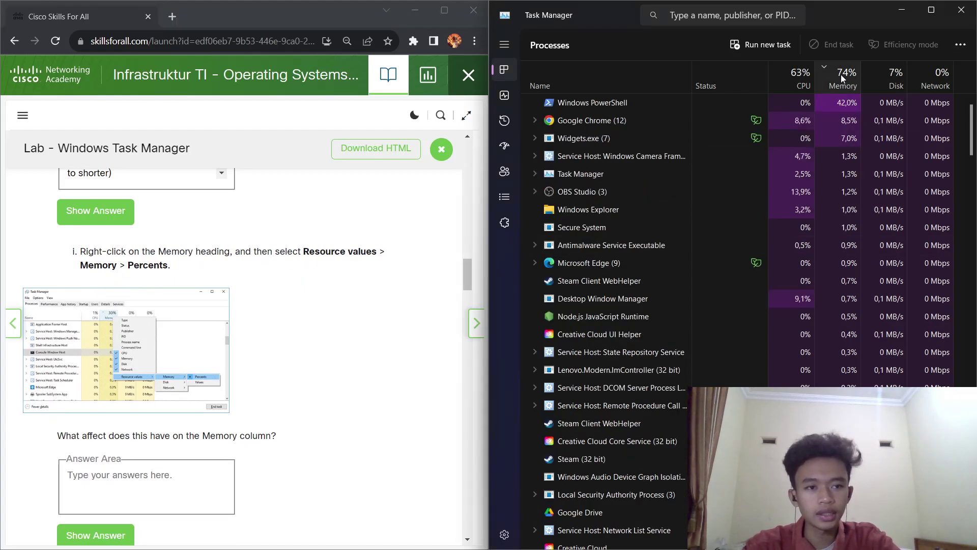
right_click(845, 81)
mouse_move(917, 286)
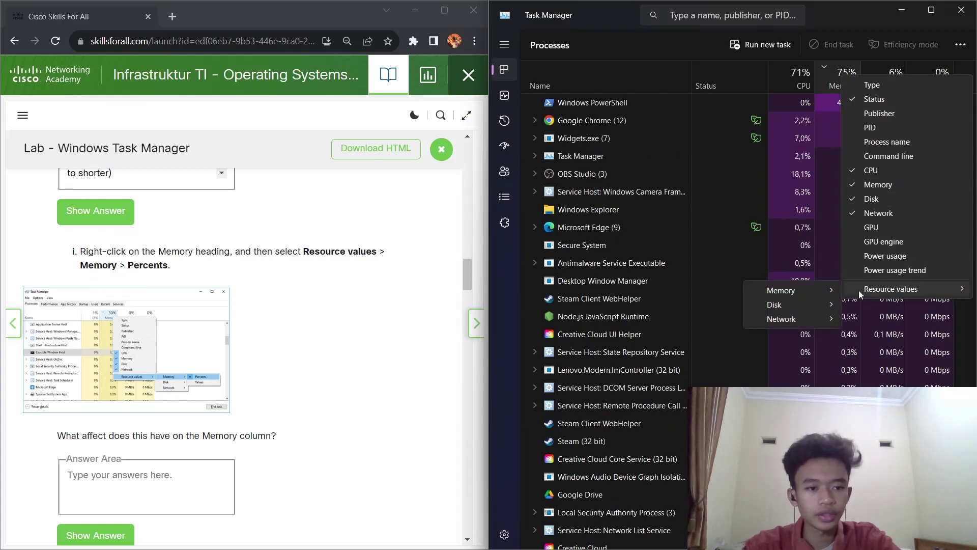
mouse_move(813, 295)
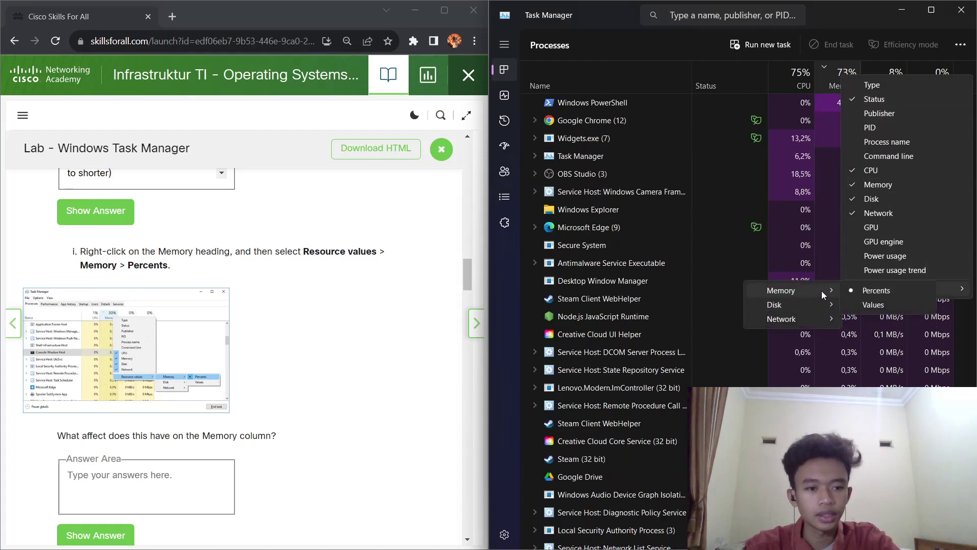
left_click(877, 303)
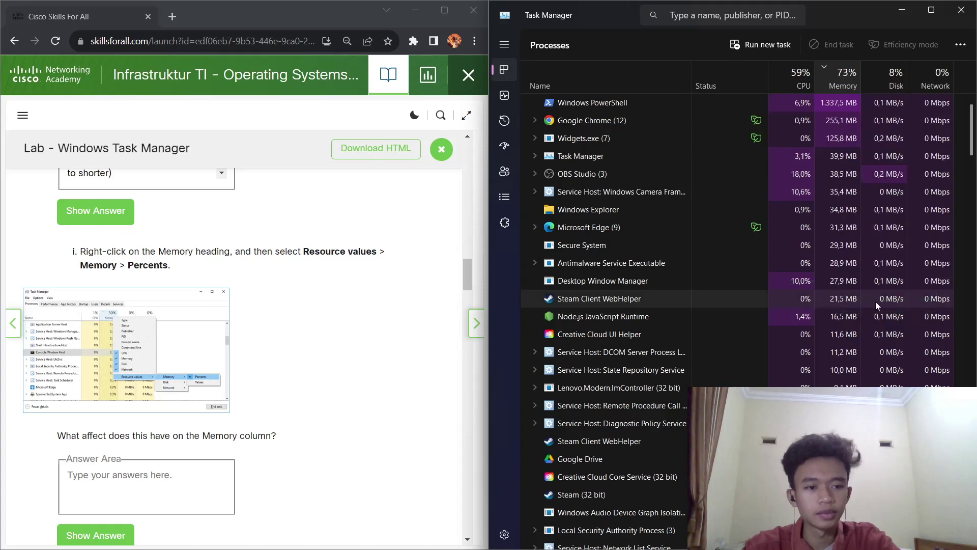
Step: Set the Memory column's resource values to Percents in Task Manager
right_click(847, 79)
mouse_move(899, 295)
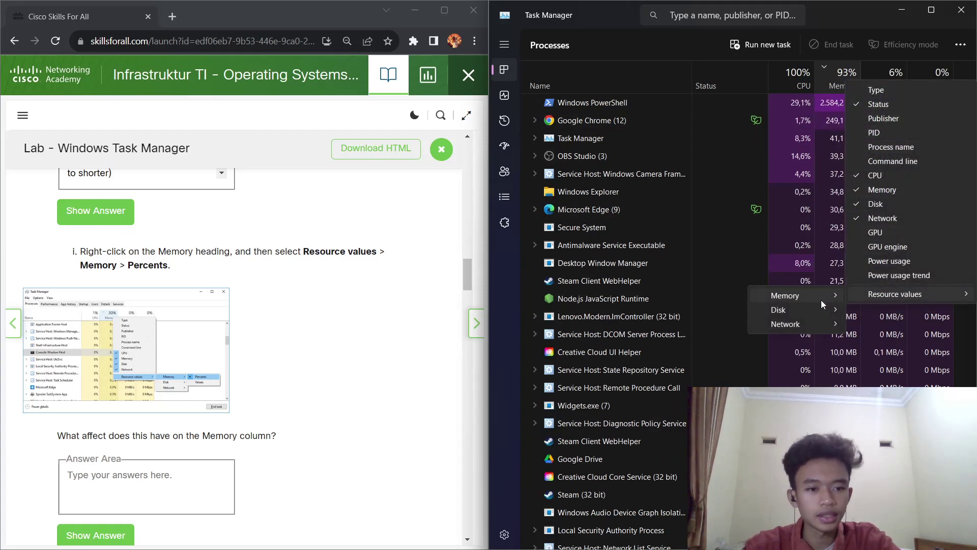
mouse_move(818, 298)
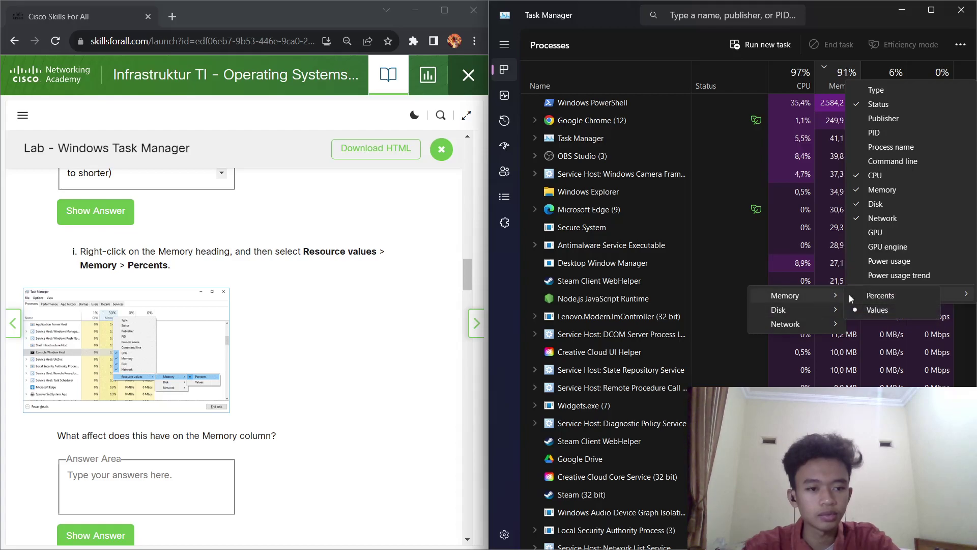
left_click(882, 297)
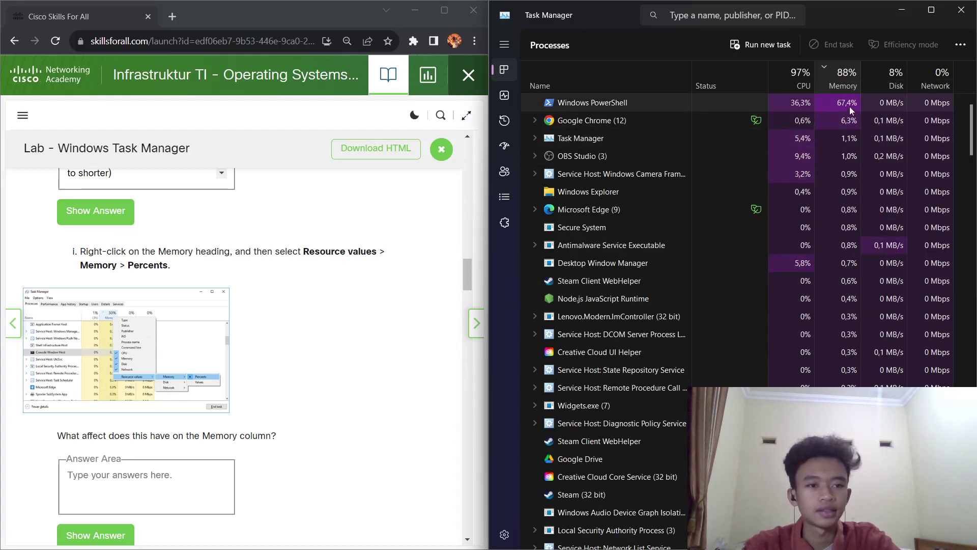
Step: Answer the step i question about the effect on the Memory column with "coloumn display memory usage in percentage"
scroll(204, 250, "down", 1)
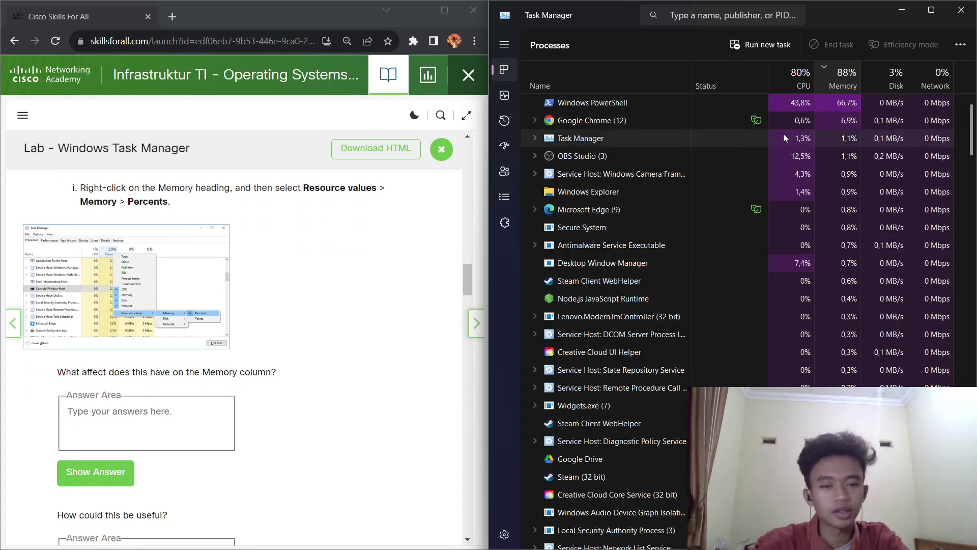
scroll(279, 274, "down", 1)
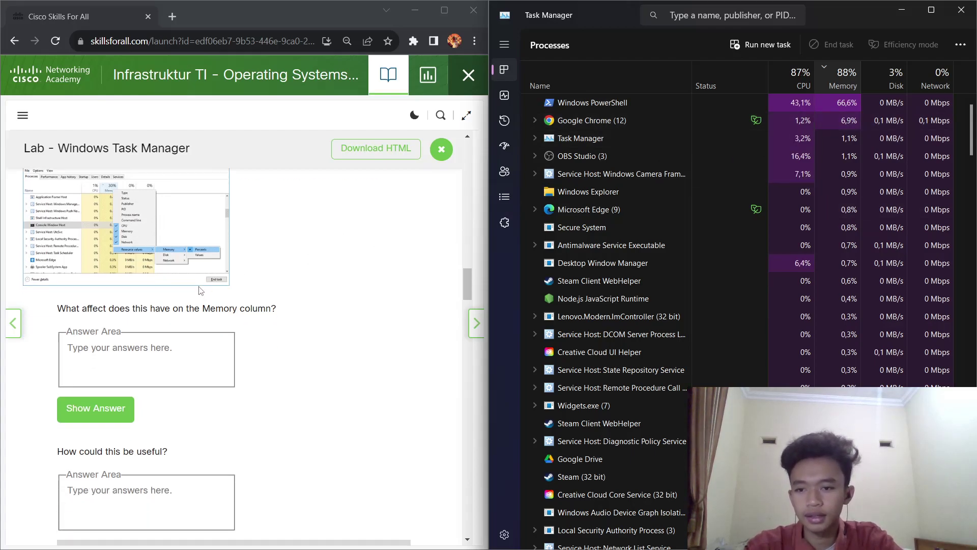
left_click(67, 310)
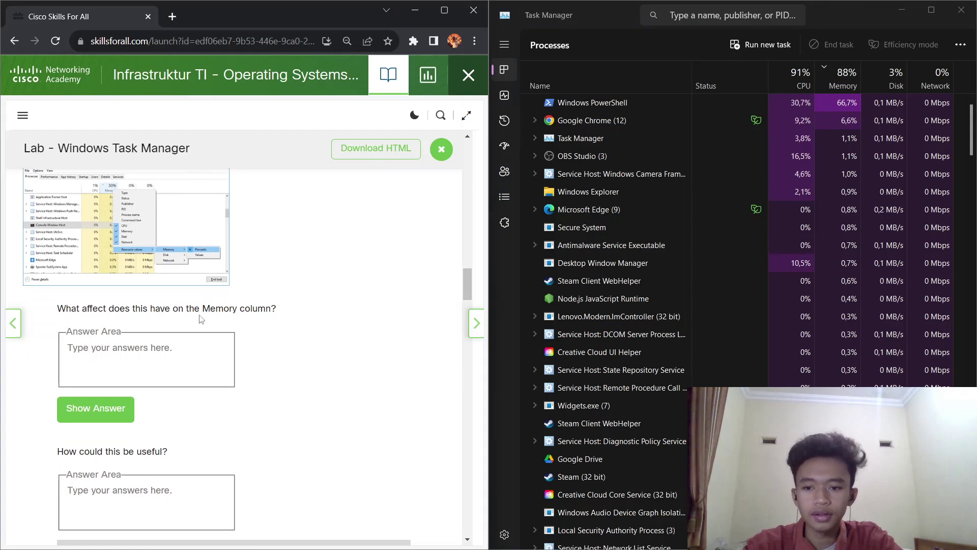
left_click(234, 335)
type("coloumn display ")
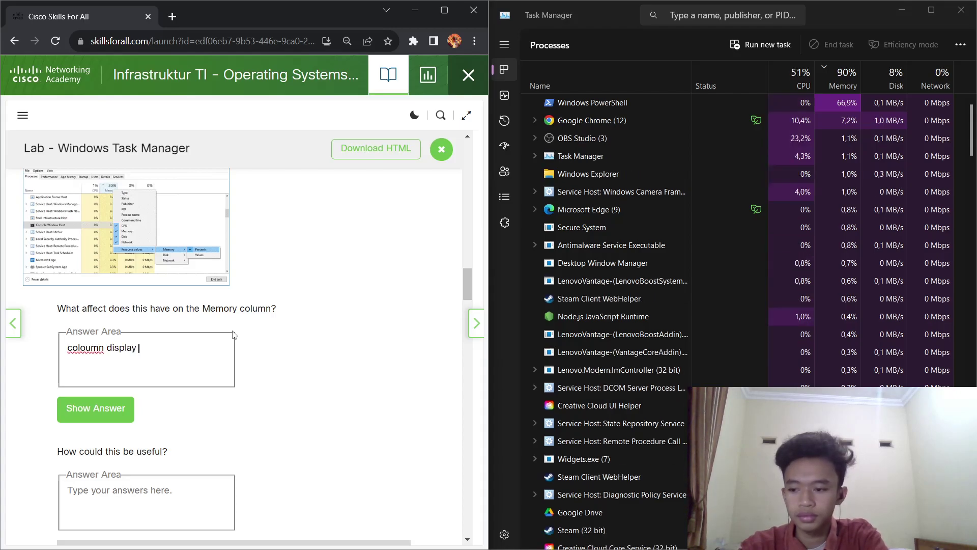
type("memory ")
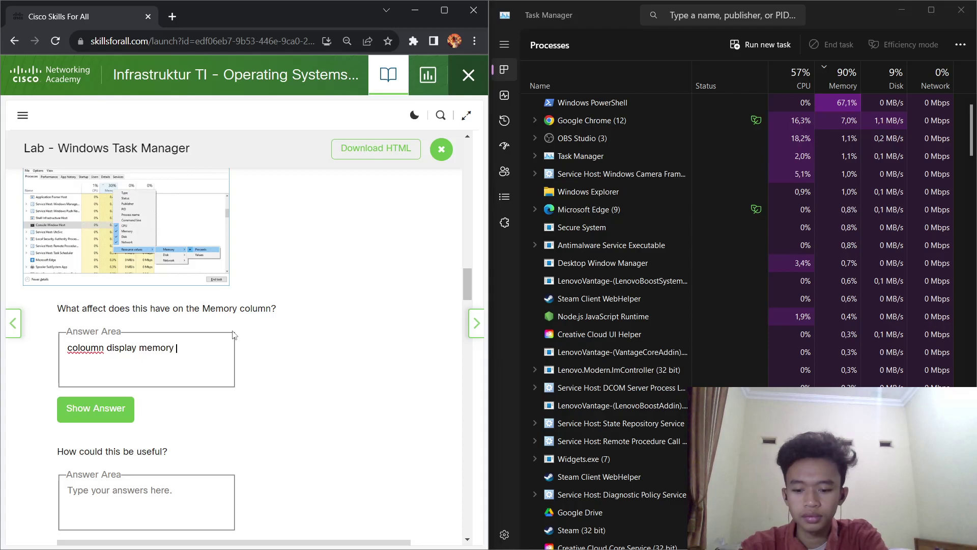
type("usage in ")
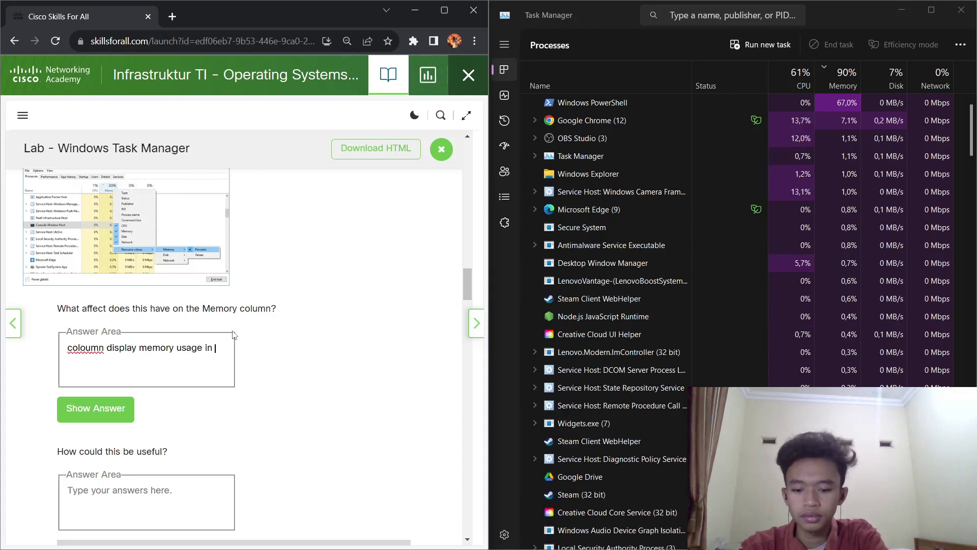
type("percent ")
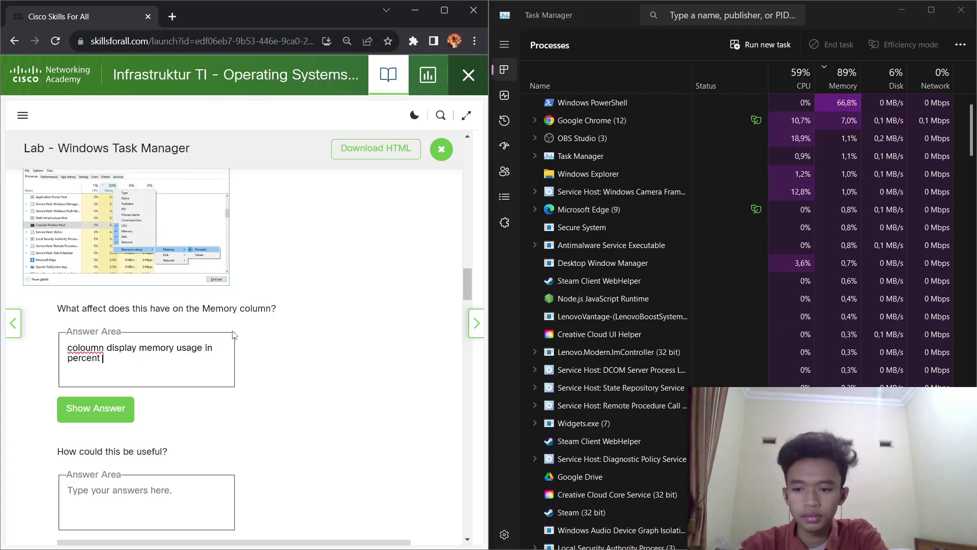
type("ge")
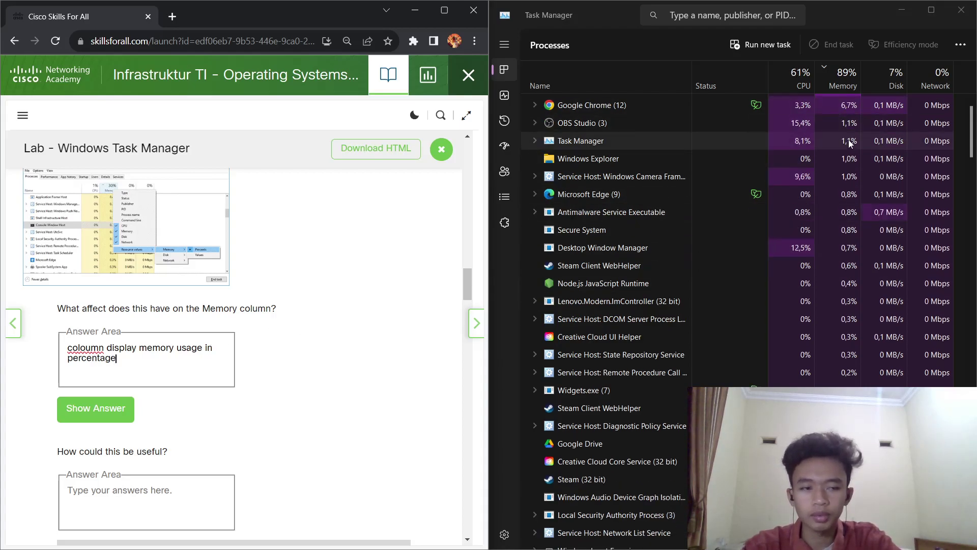
scroll(152, 270, "down", 2)
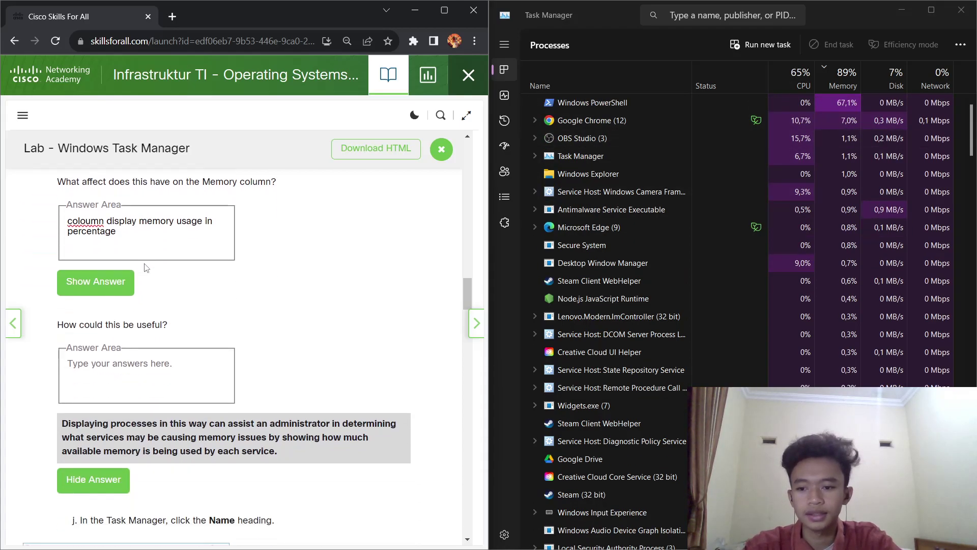
Step: Hide the sample answer and begin the "How could this be useful?" answer with "presenting process in the manner can aid an administrator"
left_click(107, 492)
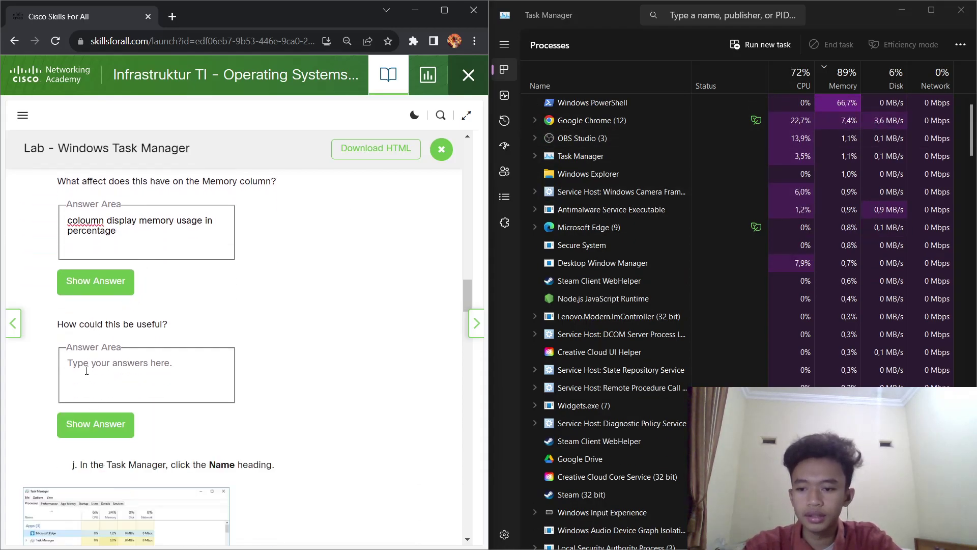
left_click_drag(57, 325, 103, 328)
left_click(145, 370)
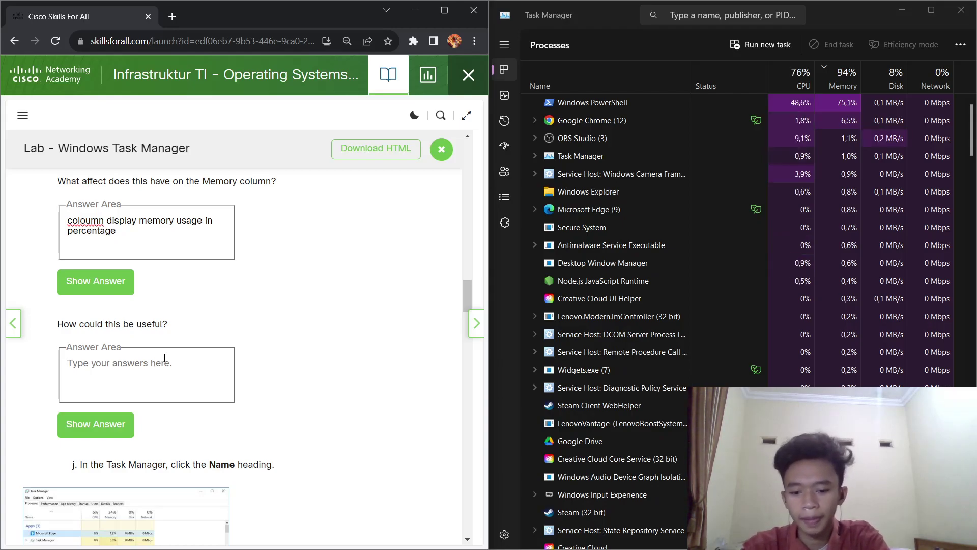
type("presenting process in the manne")
type("r ca")
key("BackSpace")
type("can aid")
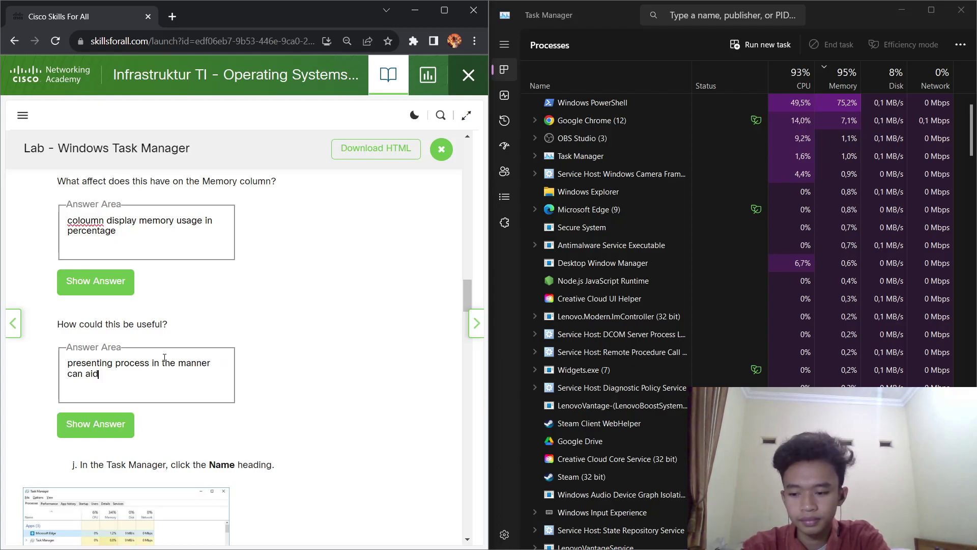
type(" an administrator ")
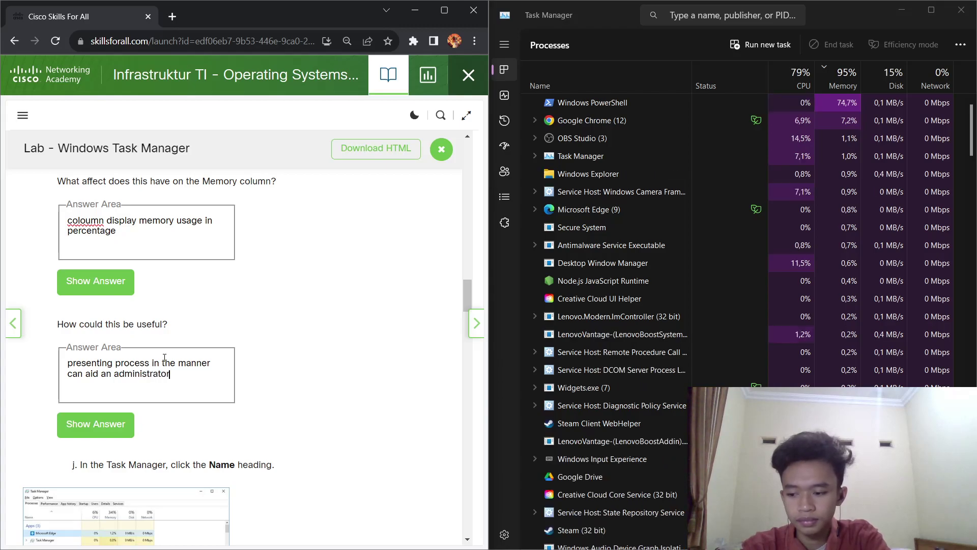
Step: Continue the usefulness answer with "in identifiying memory related problems"
type("in ind")
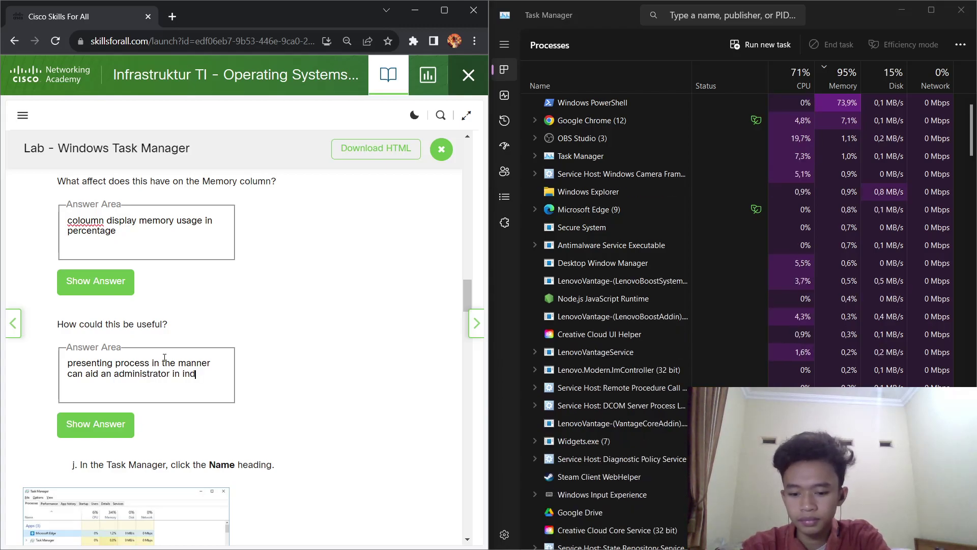
type("dentifiyi")
type("ng mem")
type("oru ")
type("r")
key("BackSpace")
key("BackSpace")
key("BackSpace")
type("y related")
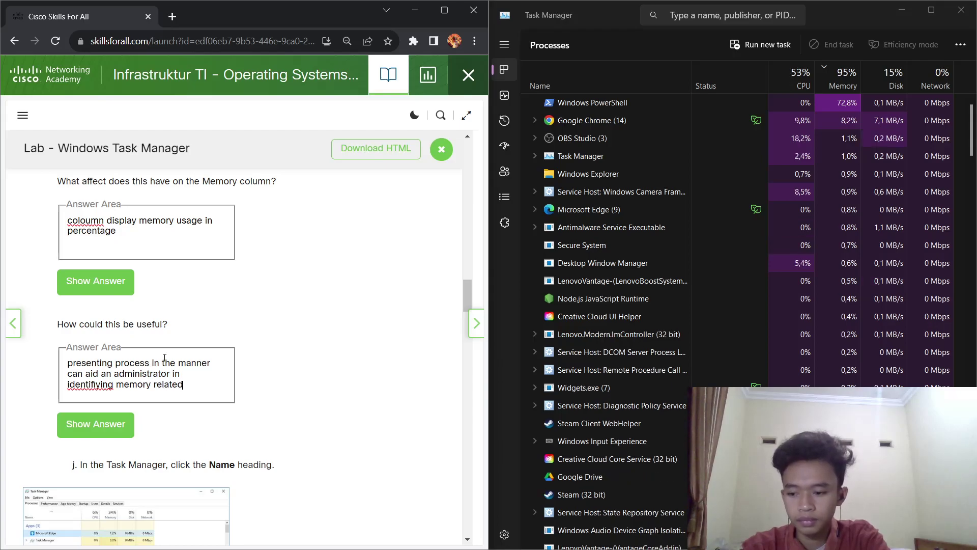
type(" p")
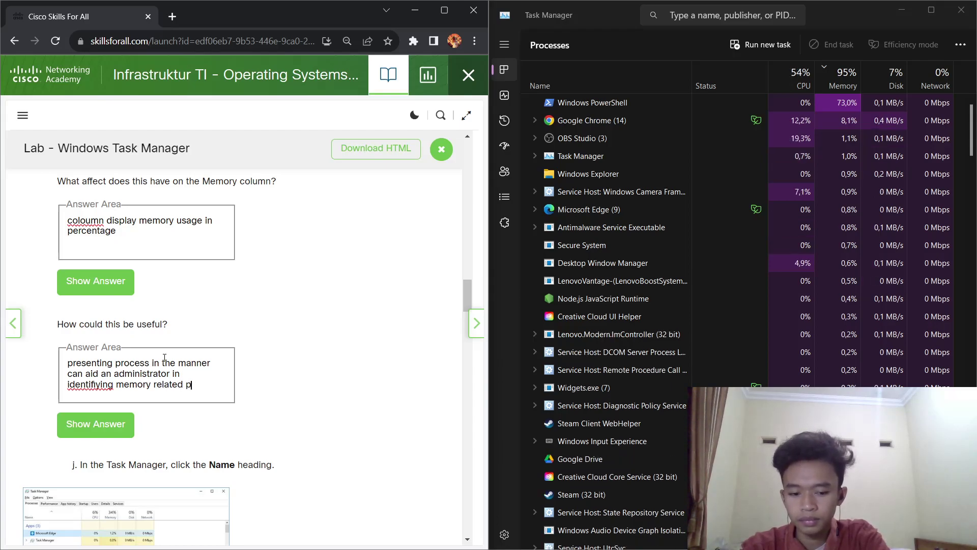
type("roblems")
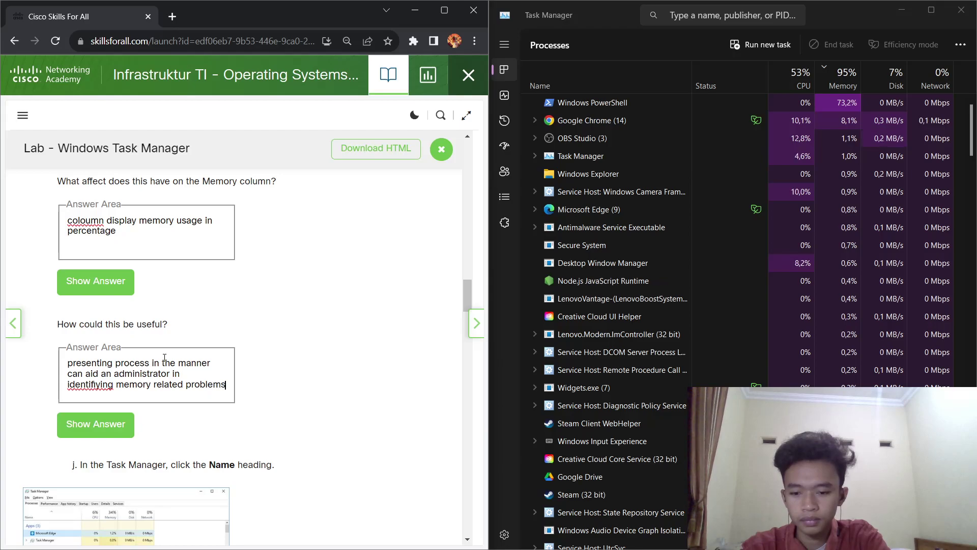
Step: Extend the usefulness answer with "caused by service as it reveals"
type(" cau")
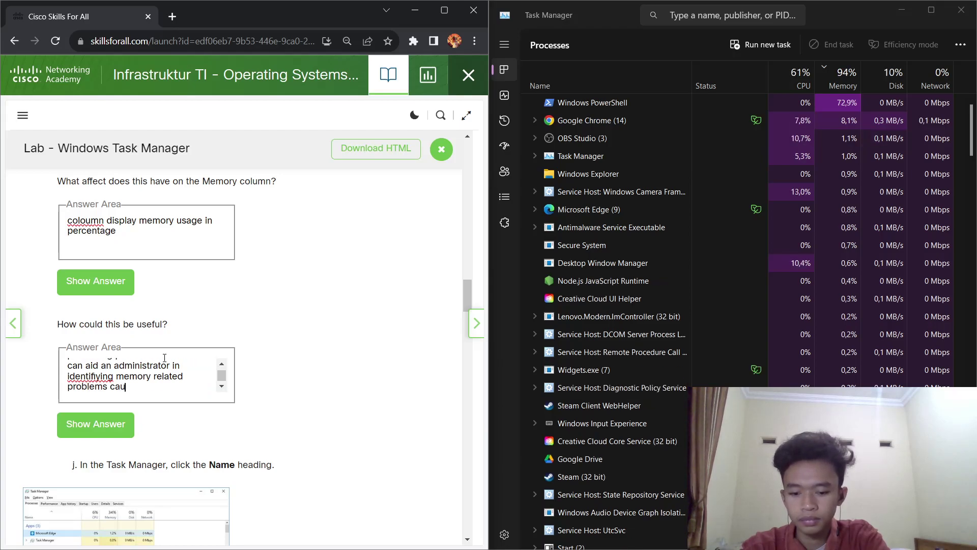
type("sed by service")
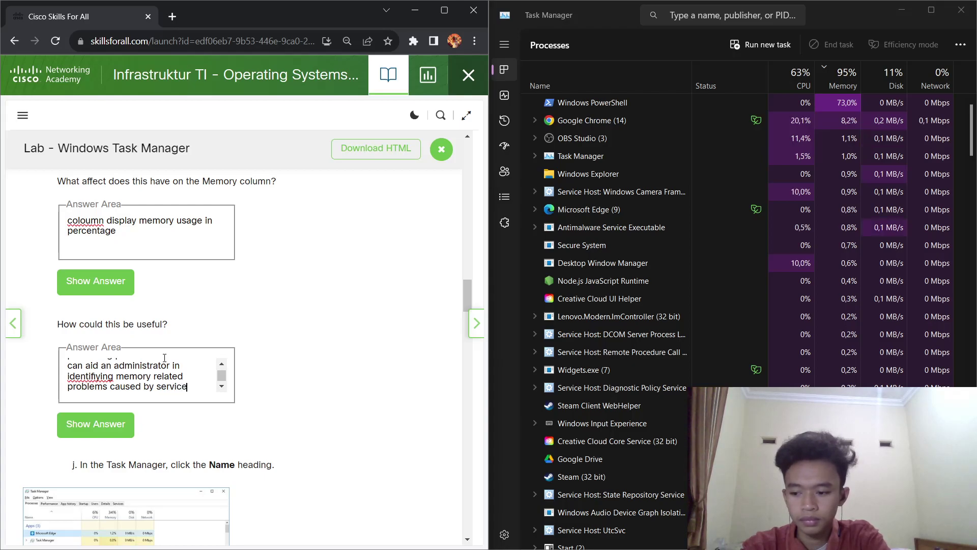
type("e ")
type("as ")
type("it reve")
type("als")
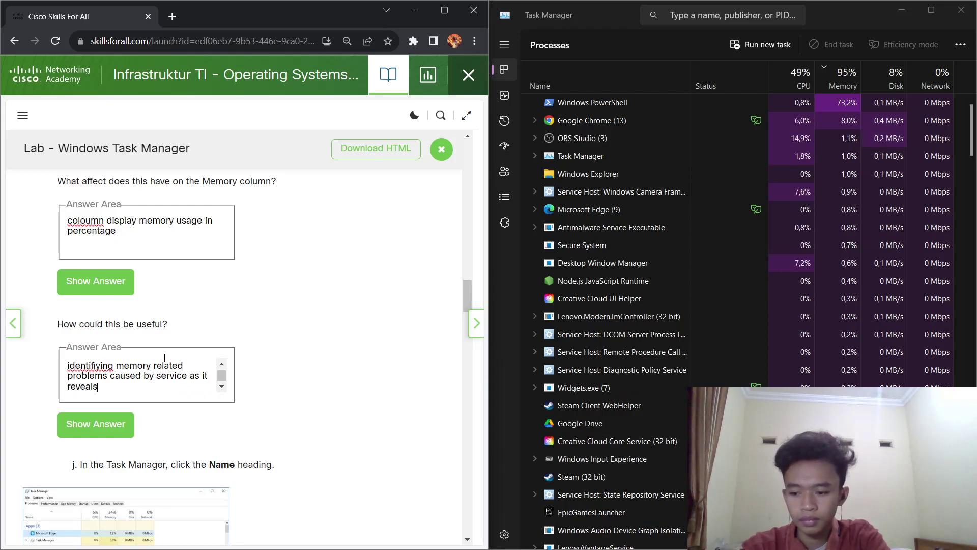
type(".")
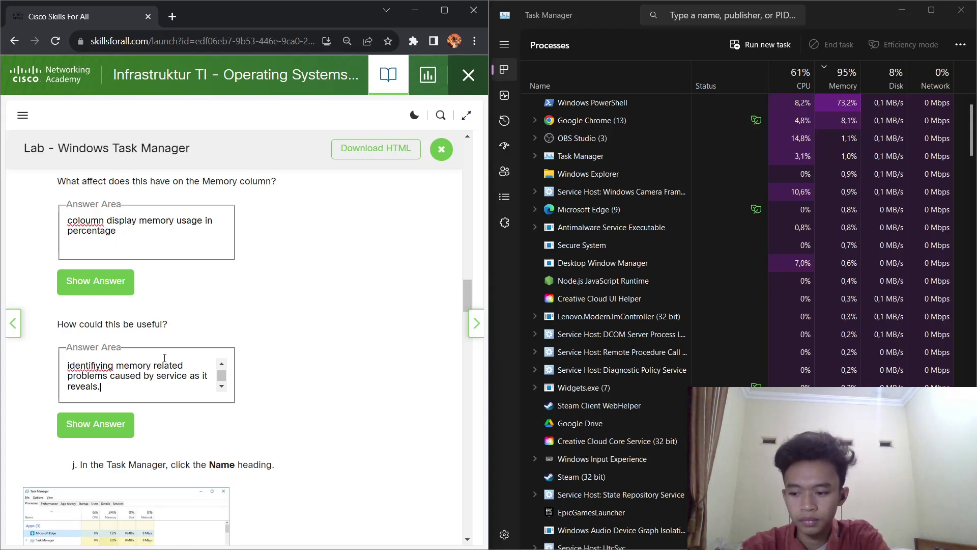
key("BackSpace")
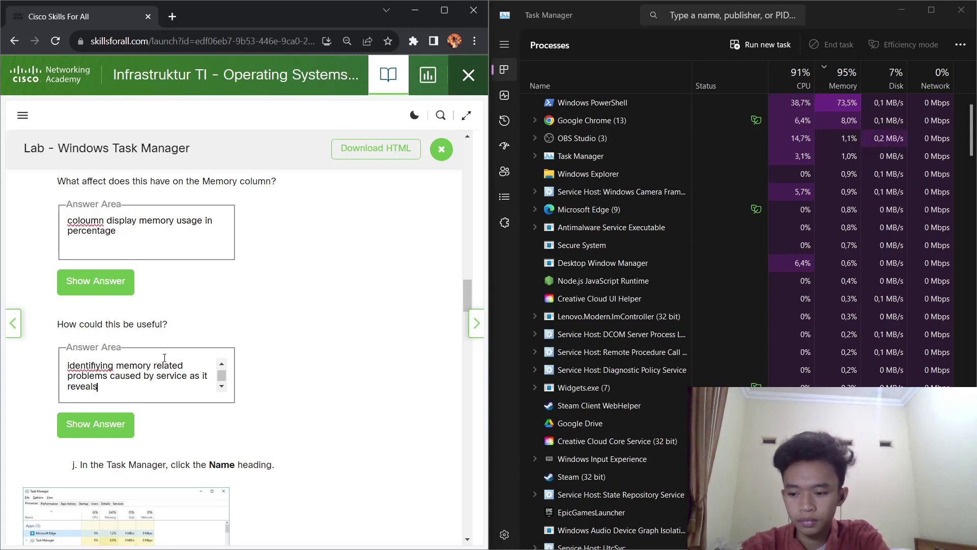
Step: Finish the usefulness answer with "the extent to which each service ulitilize available memory"
type("the extent to which each servi")
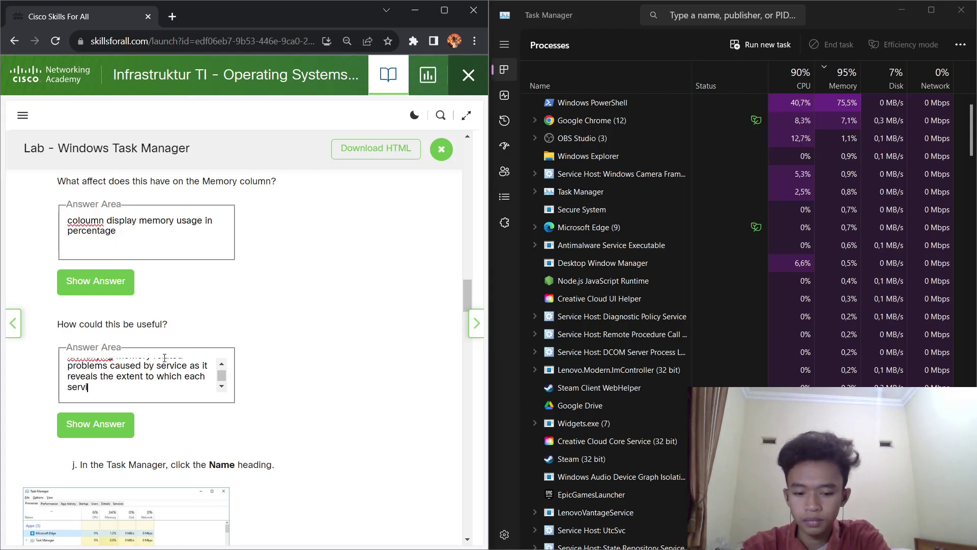
type("ce ulitize")
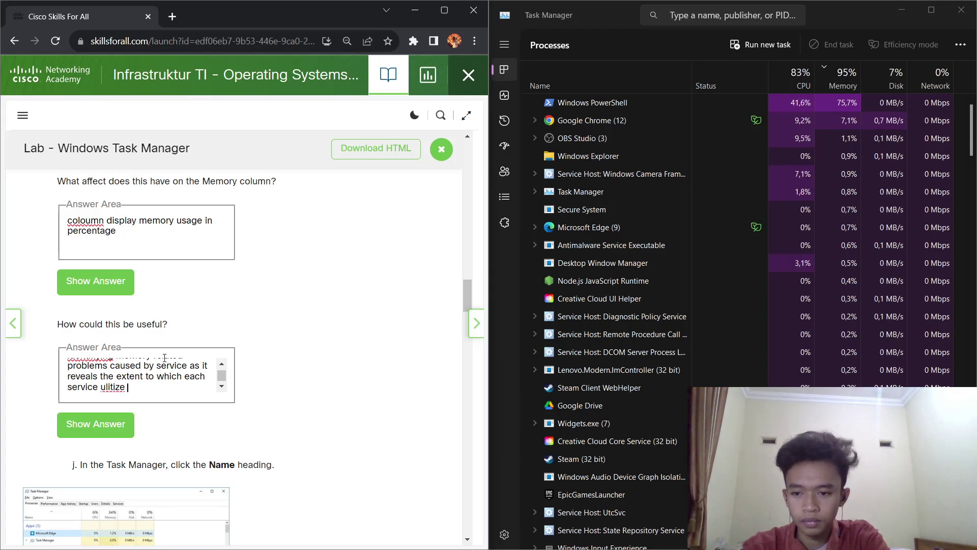
key("BackSpace")
key("BackSpace")
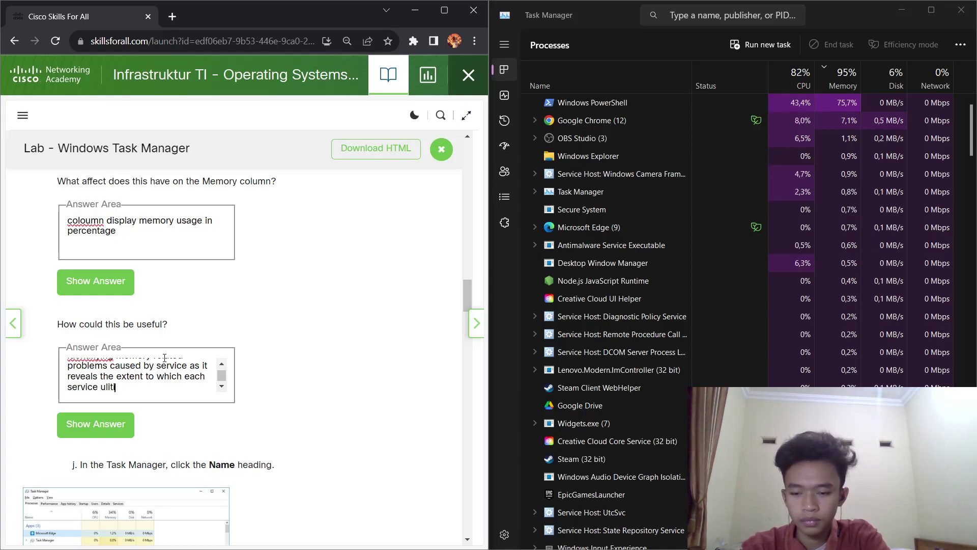
type("lize ")
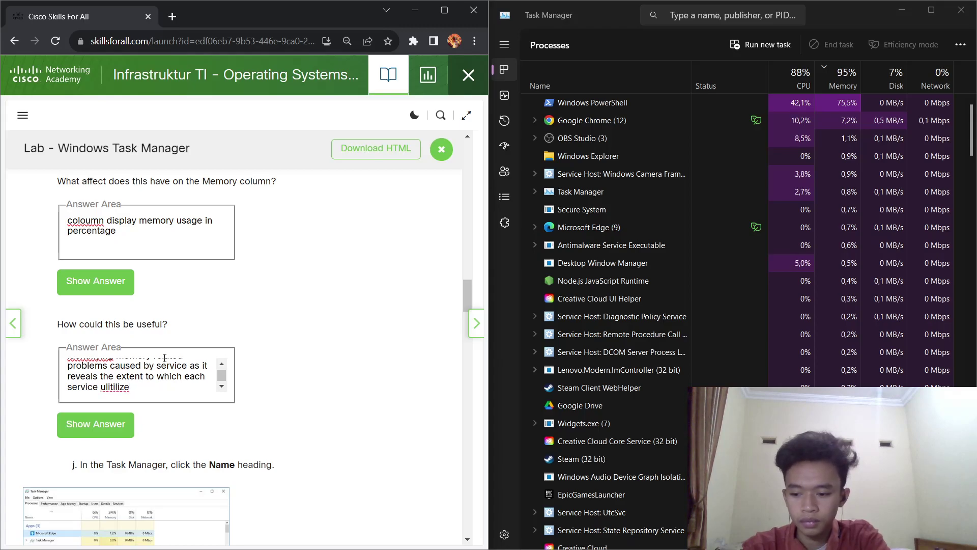
type("available memory")
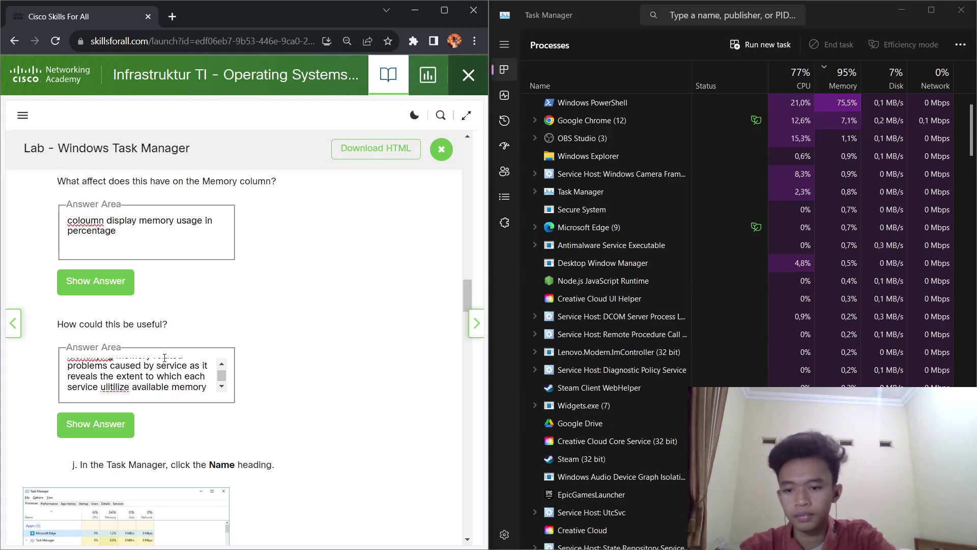
Step: Hide the sample answers under lab steps k and l and look ahead at the following questions
scroll(265, 337, "down", 2)
scroll(264, 337, "down", 3)
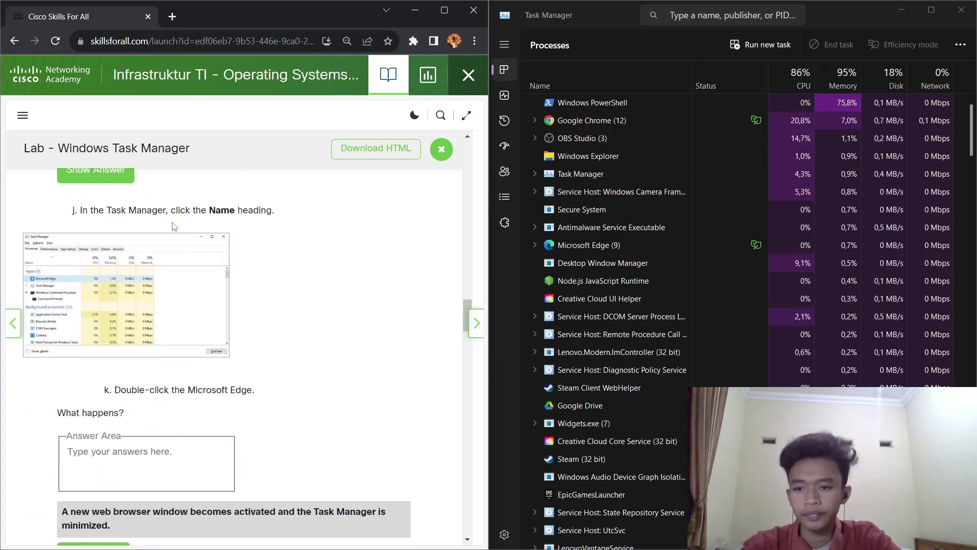
scroll(98, 437, "down", 1)
left_click(98, 437)
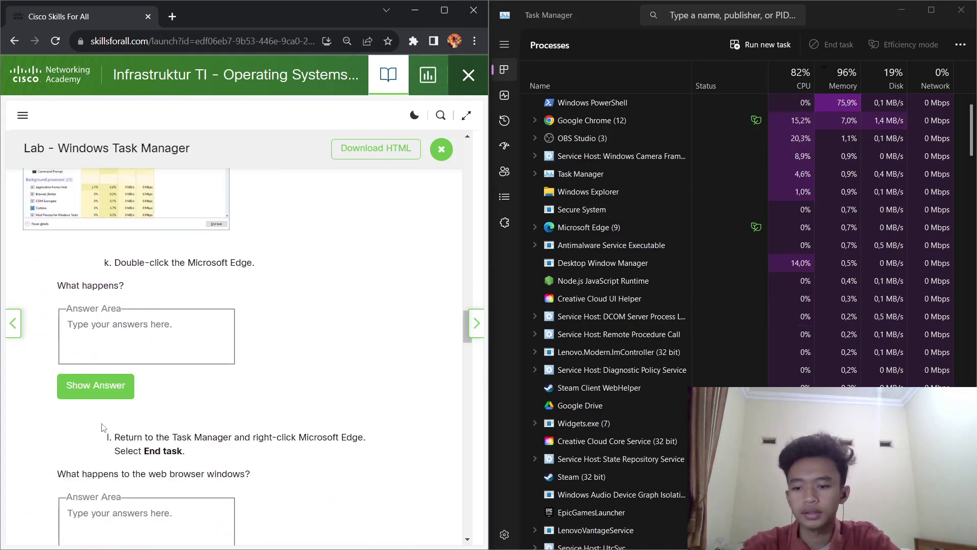
scroll(108, 417, "down", 4)
scroll(112, 408, "up", 4)
scroll(113, 406, "down", 2)
left_click(103, 472)
scroll(107, 458, "down", 9)
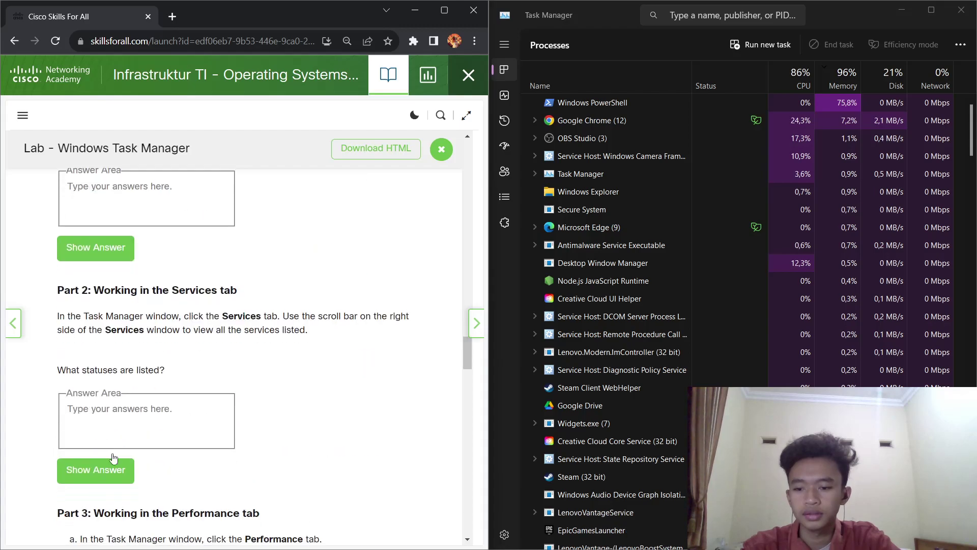
scroll(111, 441, "down", 5)
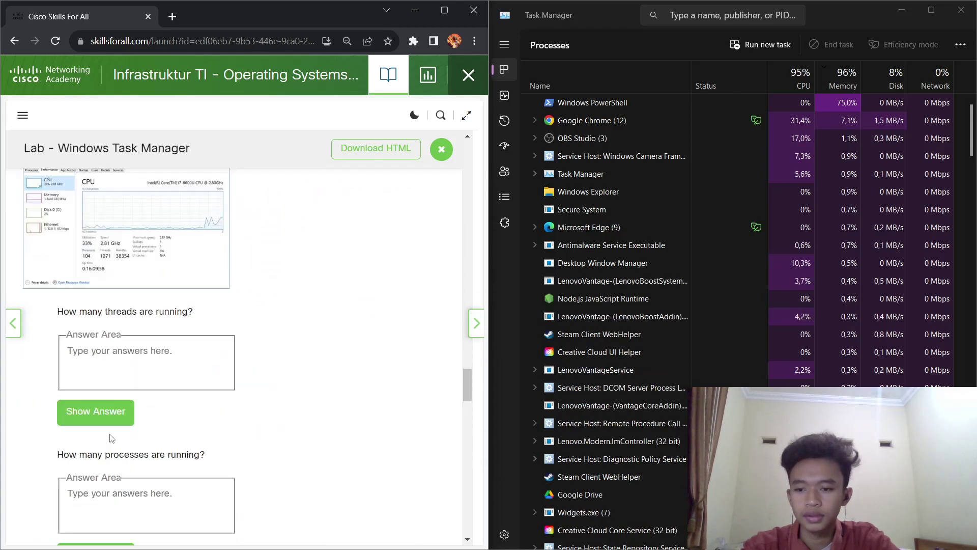
Step: Return to lab step j and sort the Task Manager processes by Name
scroll(122, 418, "up", 12)
scroll(127, 406, "up", 4)
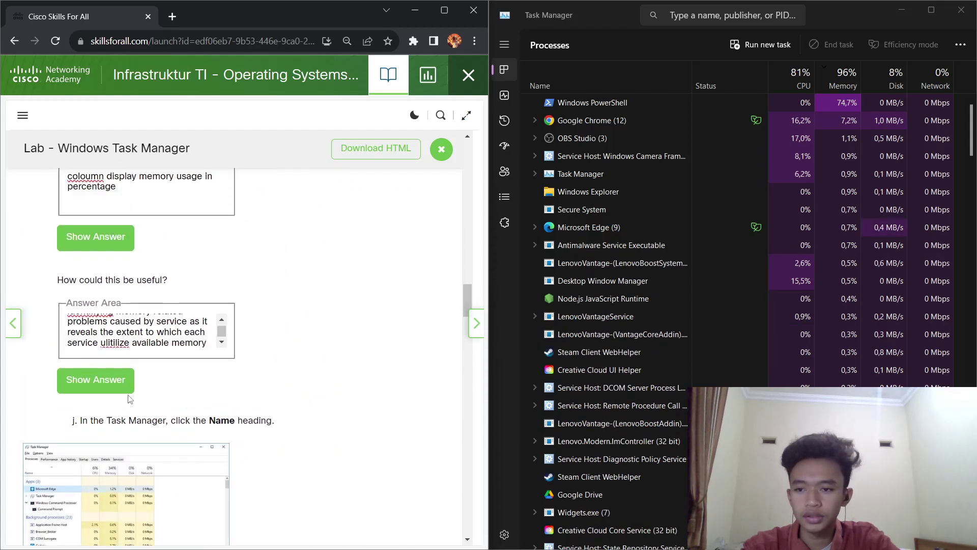
left_click_drag(81, 402, 194, 402)
left_click(228, 416)
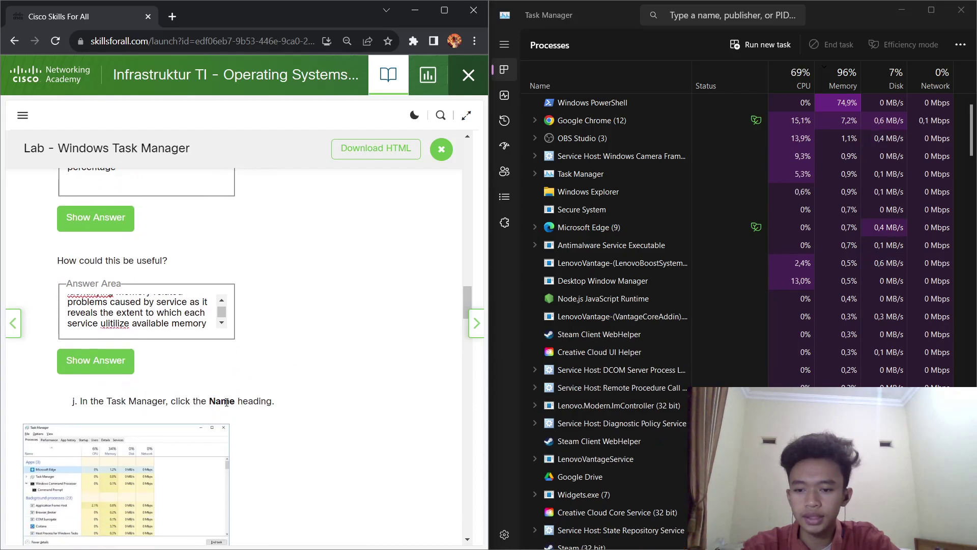
left_click(819, 74)
left_click(570, 81)
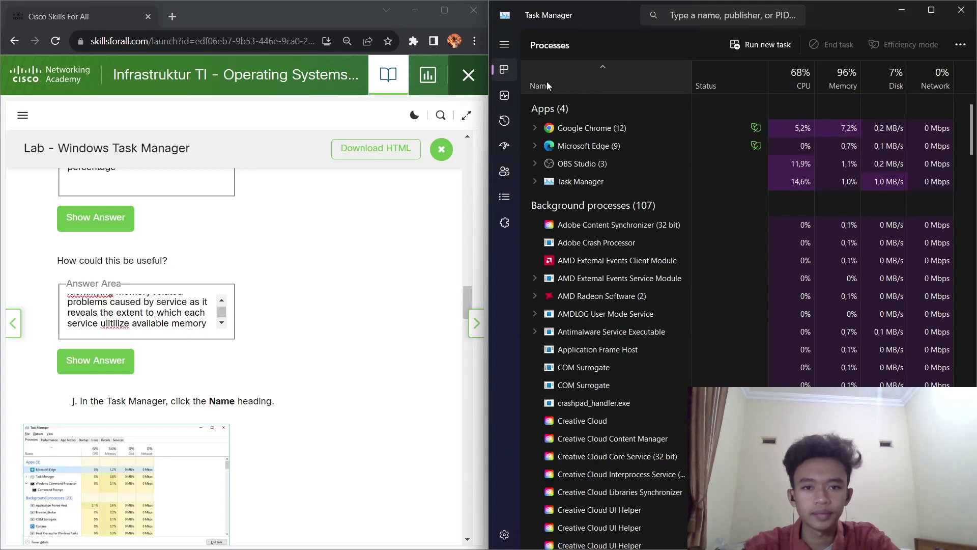
Step: Read lab step k, expand the Microsoft Edge process group in Task Manager and go to the "What happens?" answer area
scroll(151, 322, "down", 7)
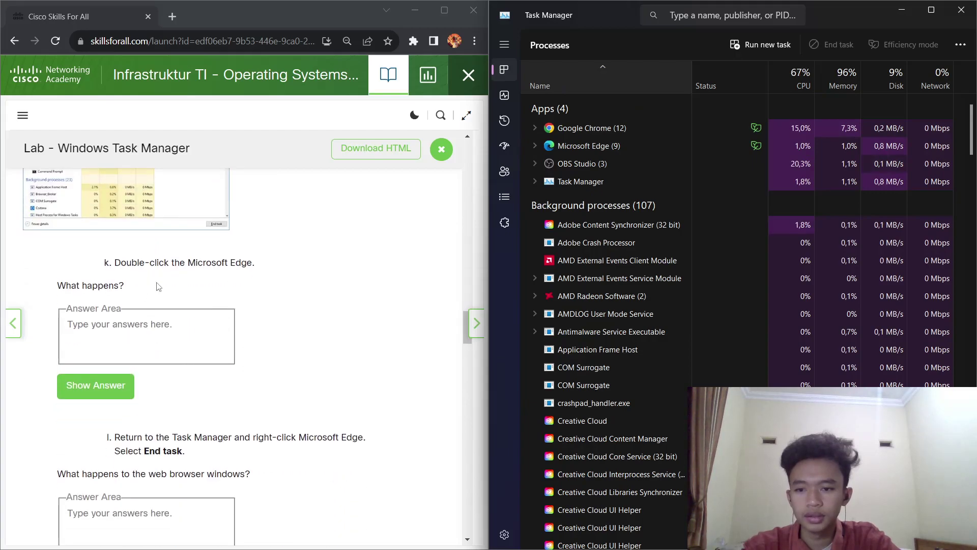
scroll(160, 287, "up", 1)
double_click(591, 148)
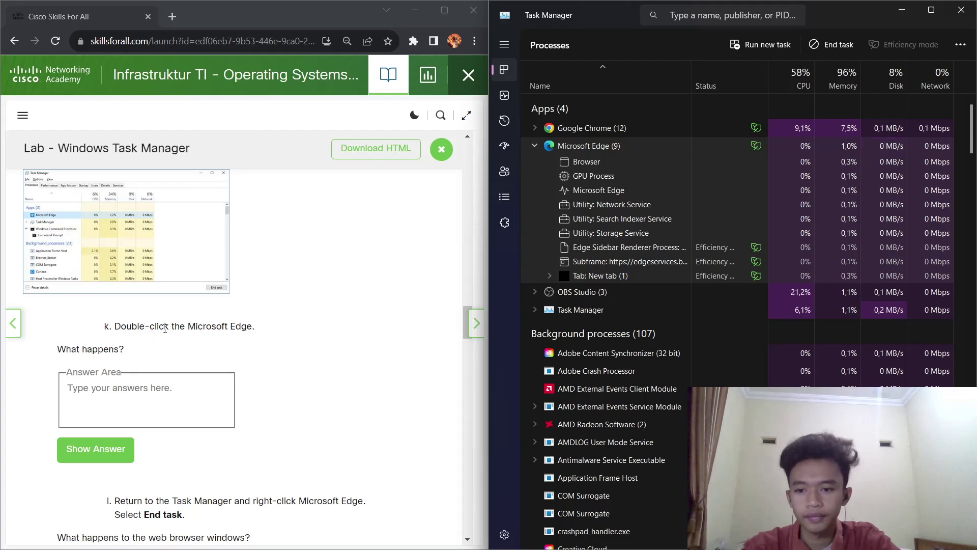
triple_click(61, 348)
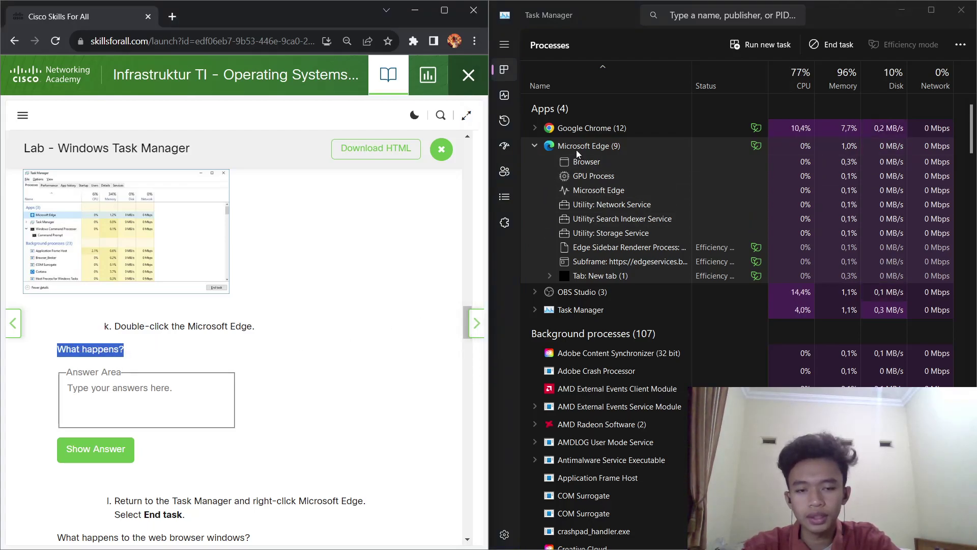
left_click(121, 388)
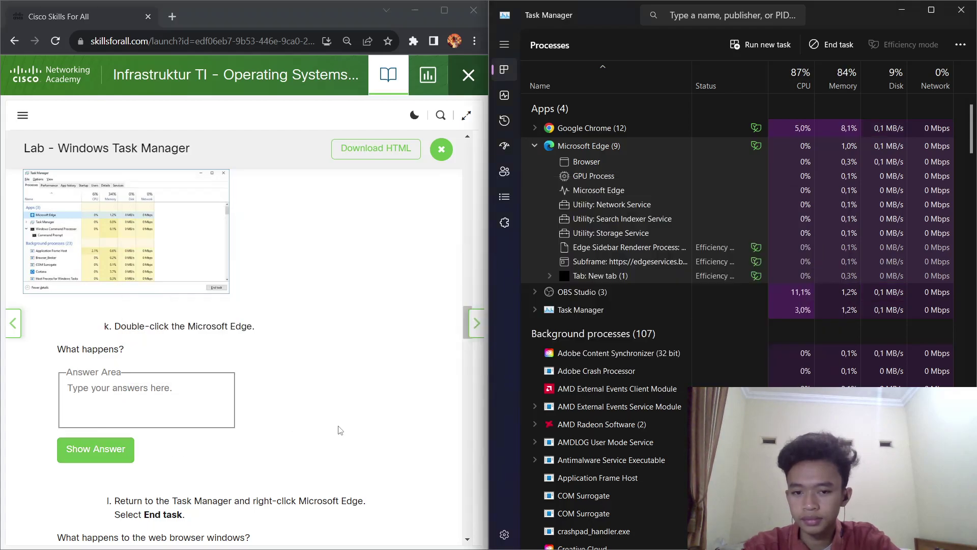
key("alt+Tab")
left_click(709, 295)
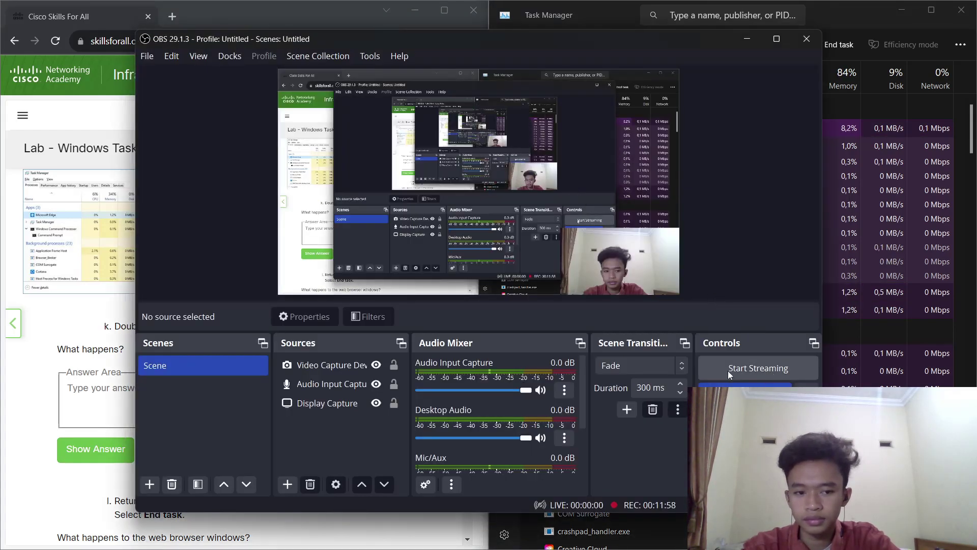
left_click(807, 395)
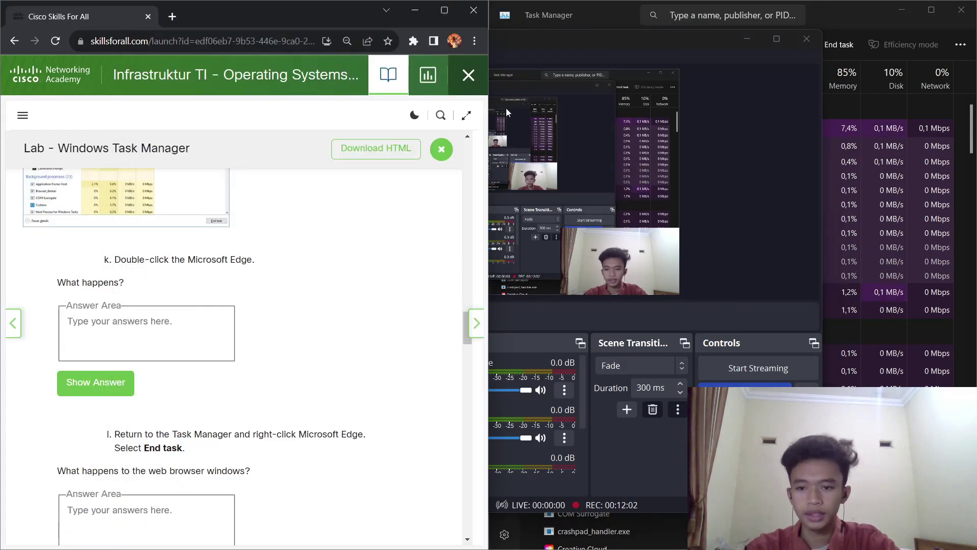
left_click(829, 18)
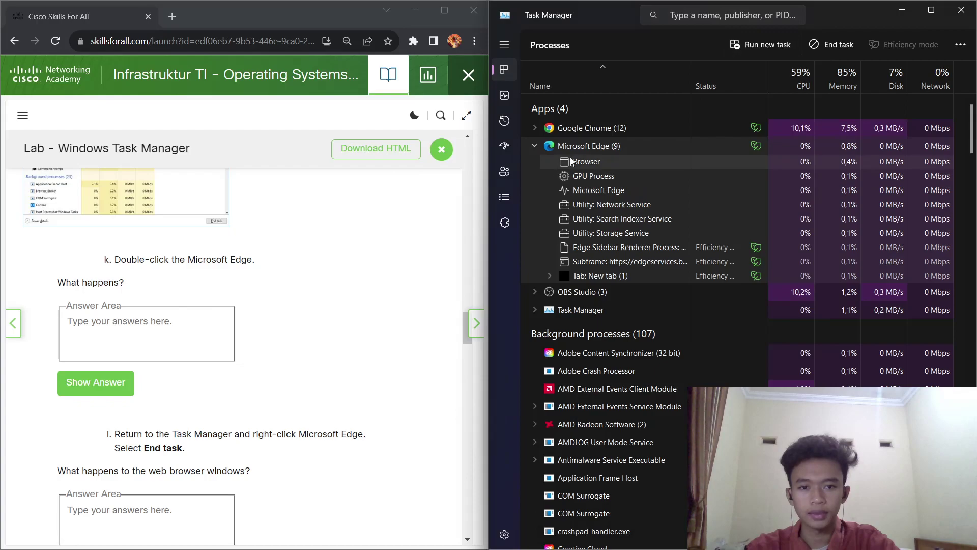
Step: Re-check the expanded Microsoft Edge process group and answer lab step k's "What happens?" with "listed task for microsoft edge process"
double_click(591, 147)
double_click(592, 147)
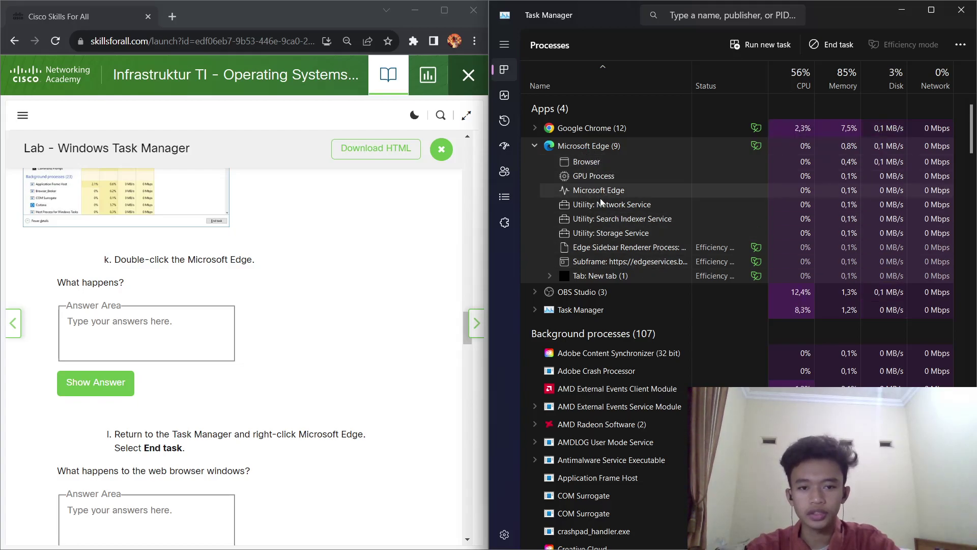
left_click(132, 314)
type("I")
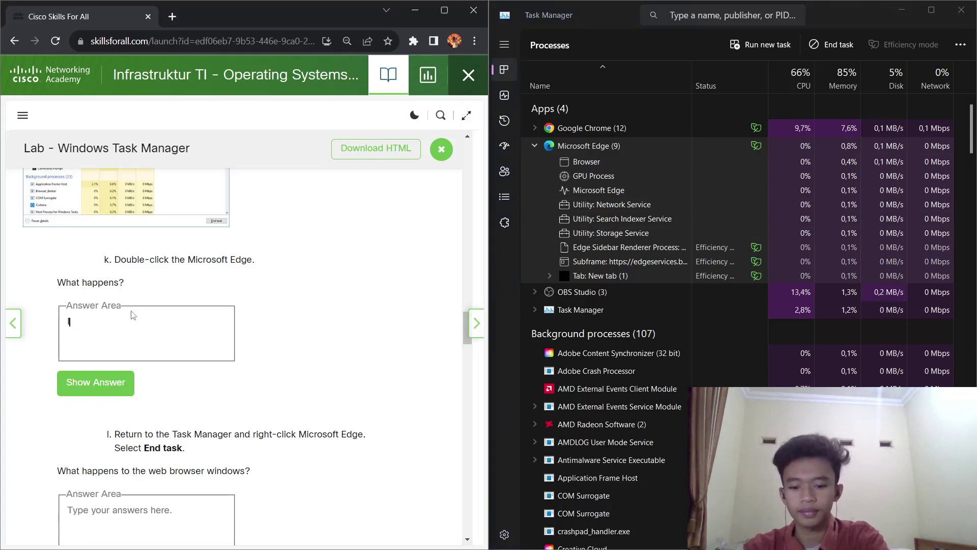
type("isted")
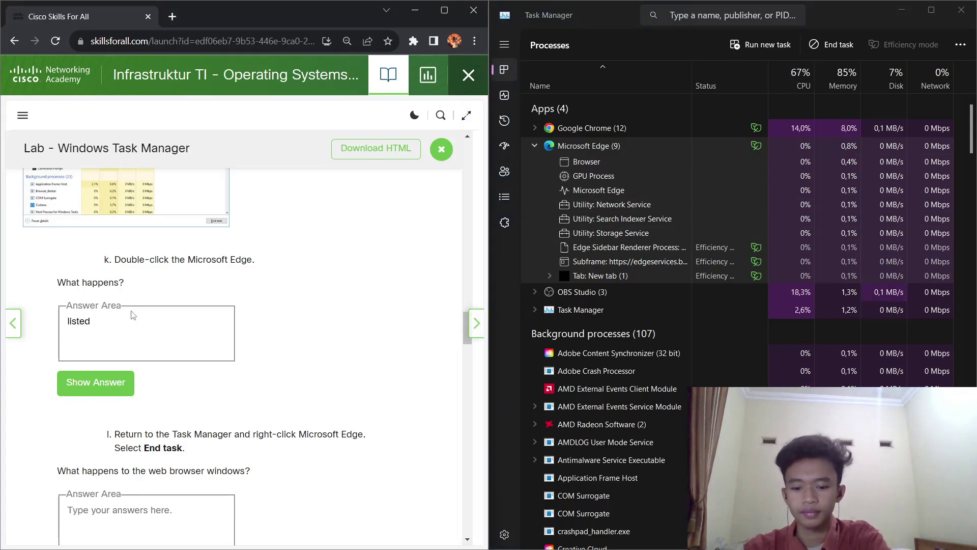
type(" task for micr")
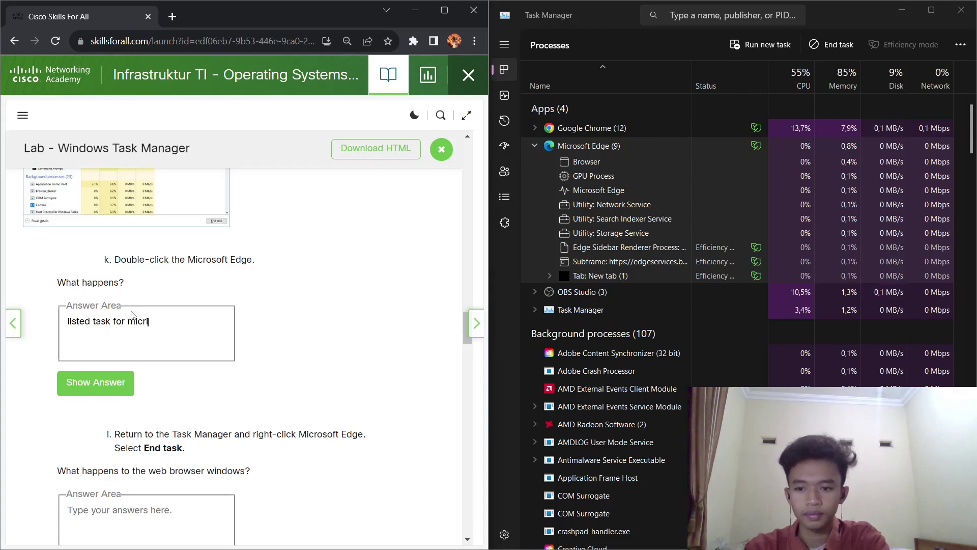
type("osoft e")
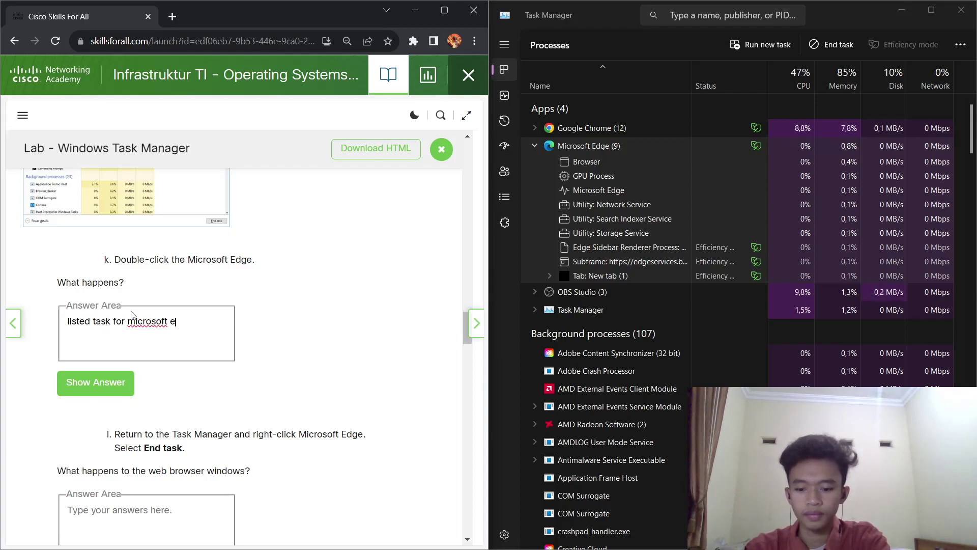
type("dge process")
Step: Read lab step l, bring the Microsoft Edge window to the front and move it down so the instruction stays readable
scroll(134, 308, "down", 2)
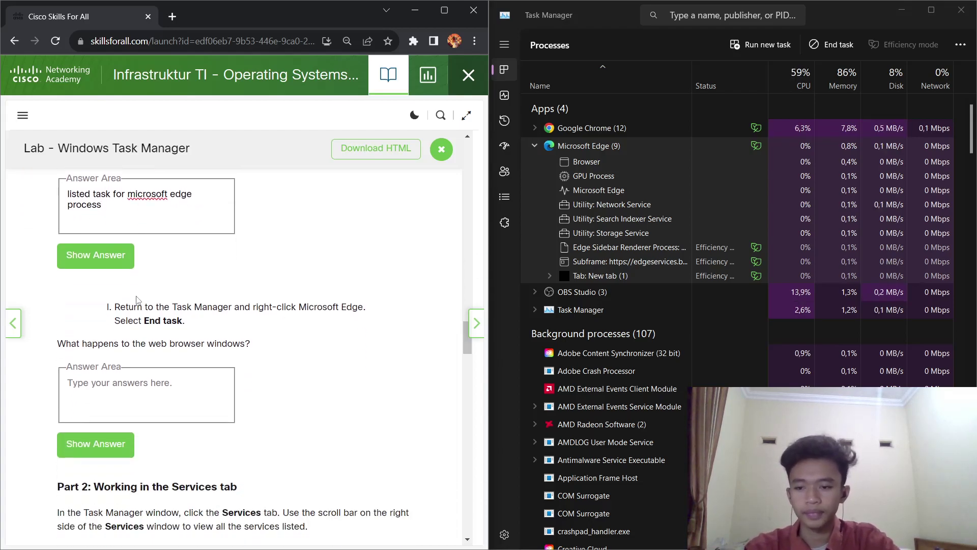
scroll(141, 332, "down", 1)
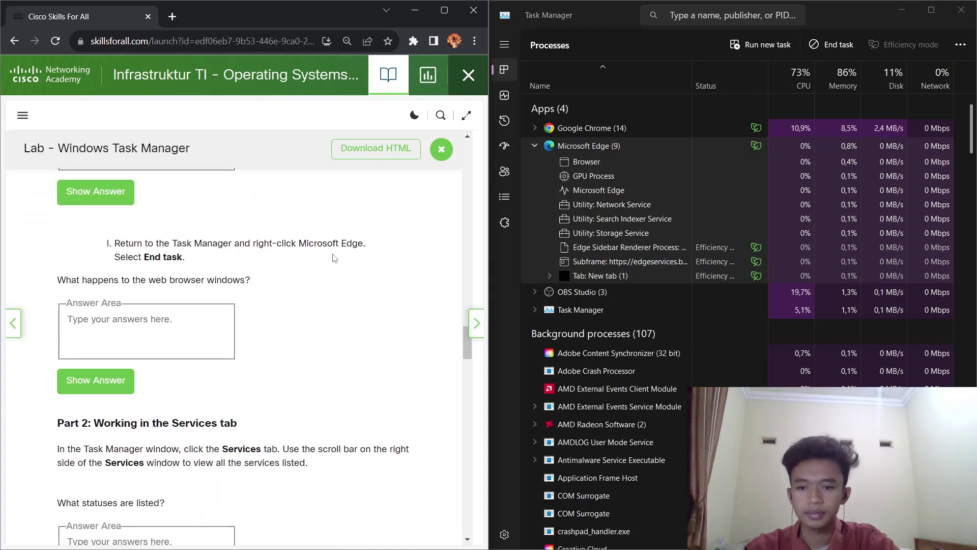
key("alt+Tab")
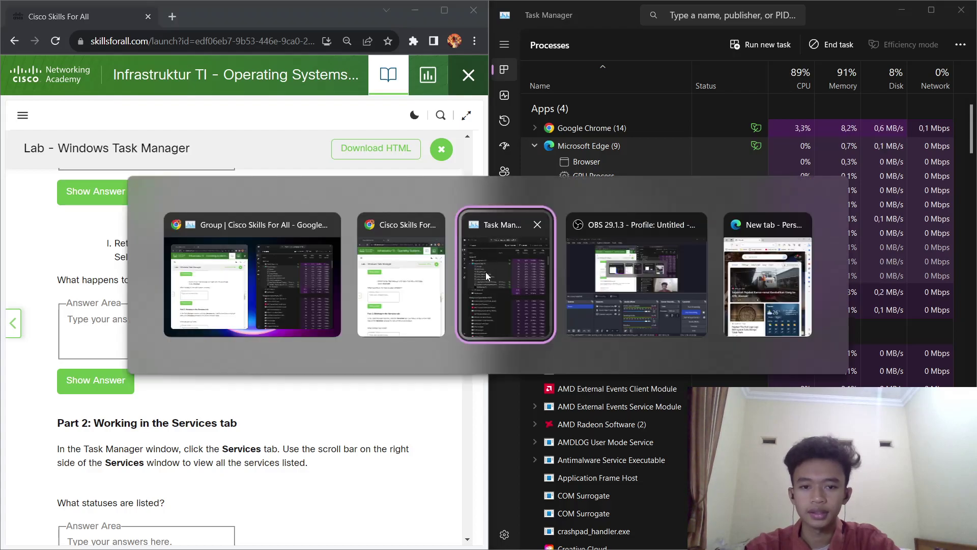
left_click(759, 287)
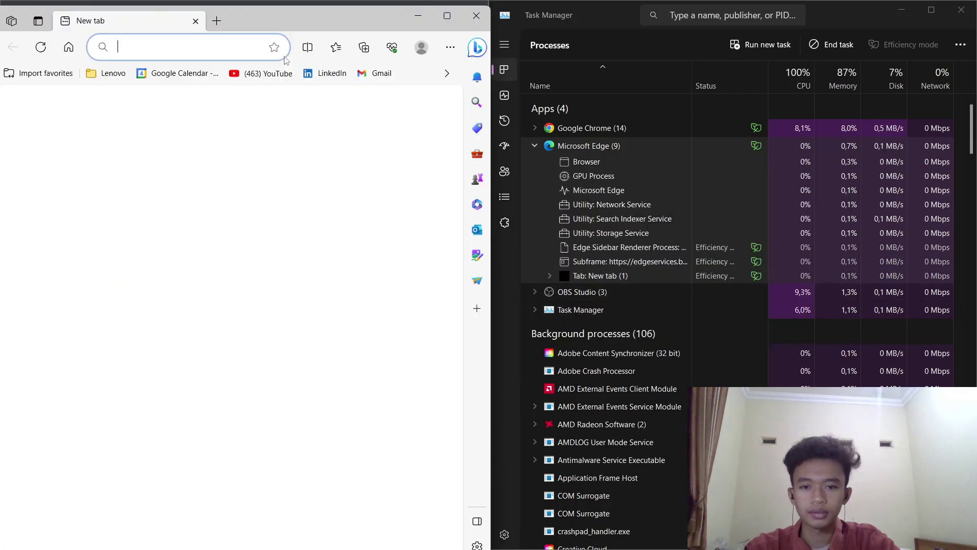
left_click_drag(308, 25, 297, 321)
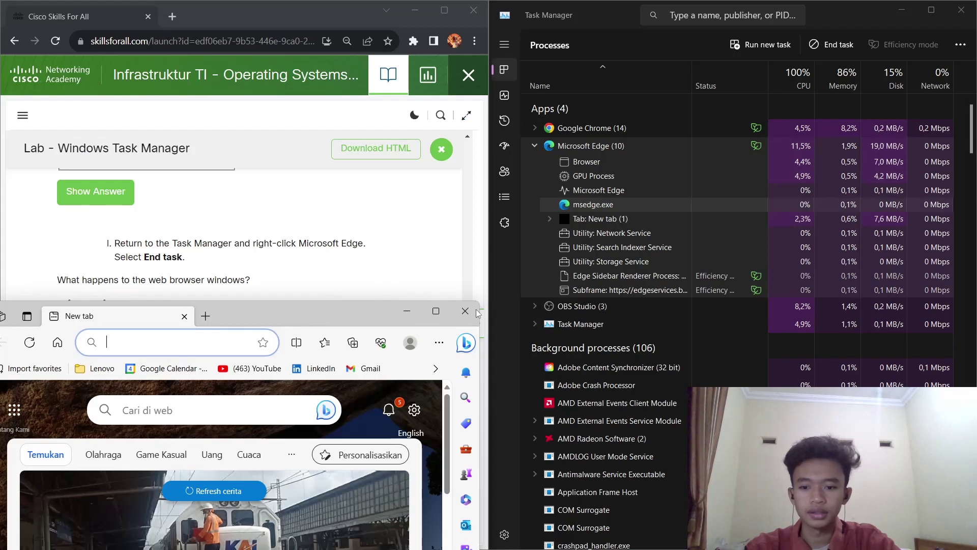
Step: Collapse the Microsoft Edge process group in Task Manager and end its task
left_click(535, 146)
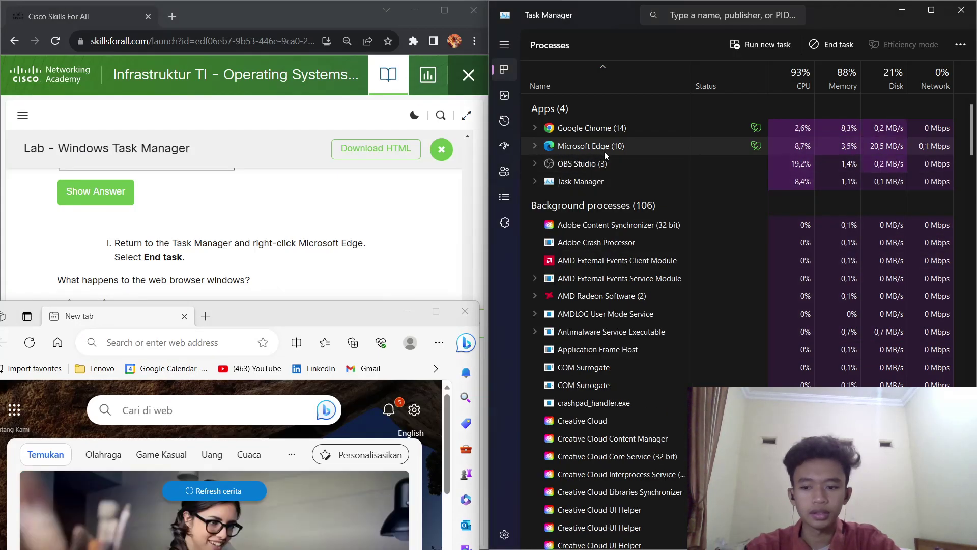
right_click(659, 152)
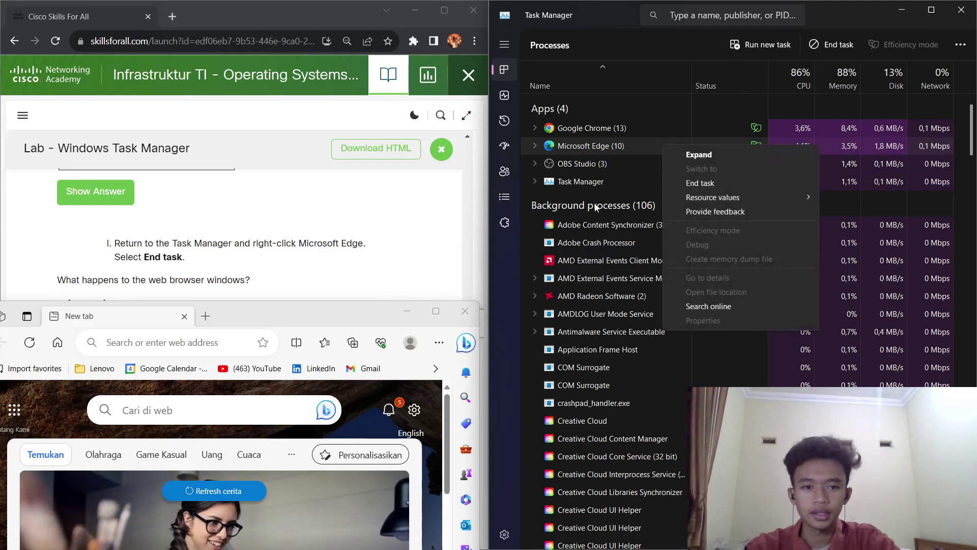
left_click(697, 188)
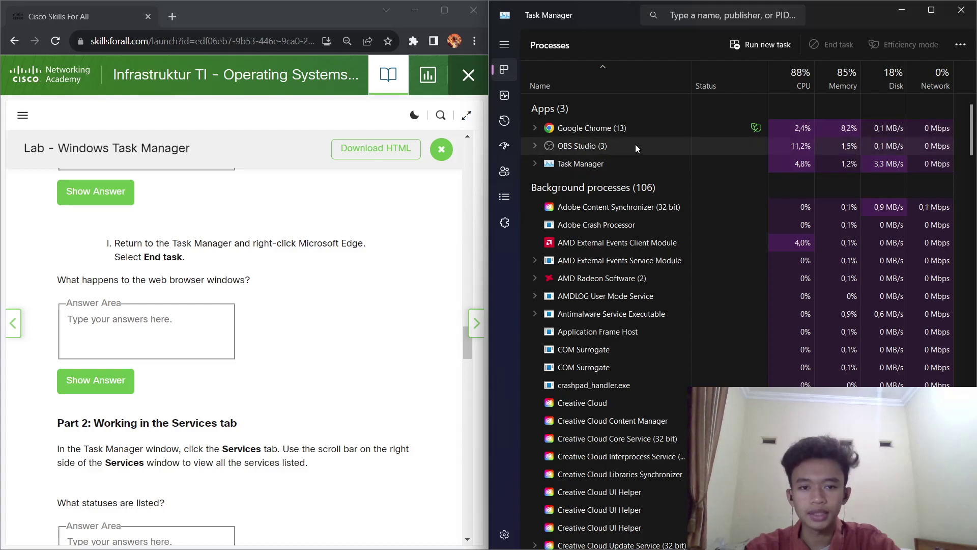
Step: Answer what happens to the web browser windows with "microsoft edge windows will closed and no longer listed in task manager"
scroll(159, 308, "down", 1)
scroll(162, 310, "up", 1)
left_click(197, 318)
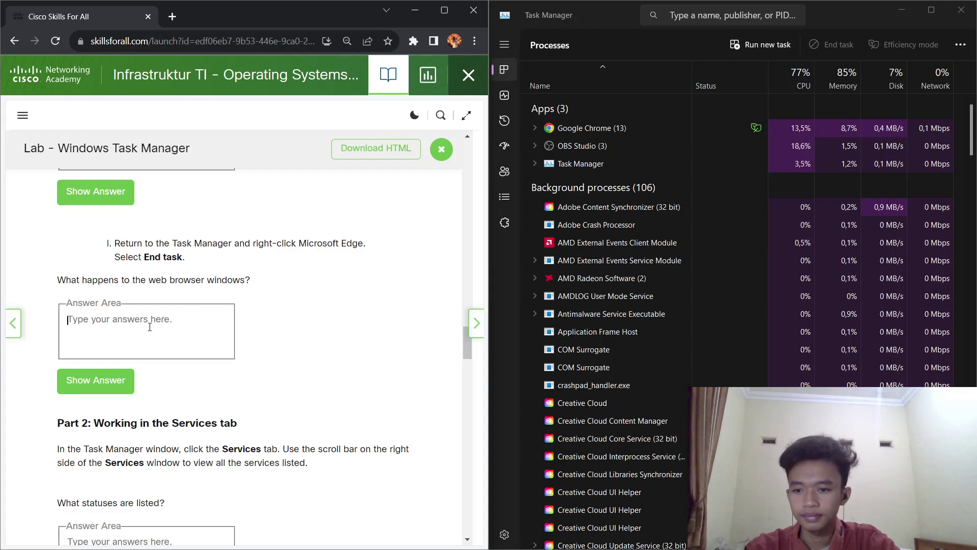
type("microsoft edge ")
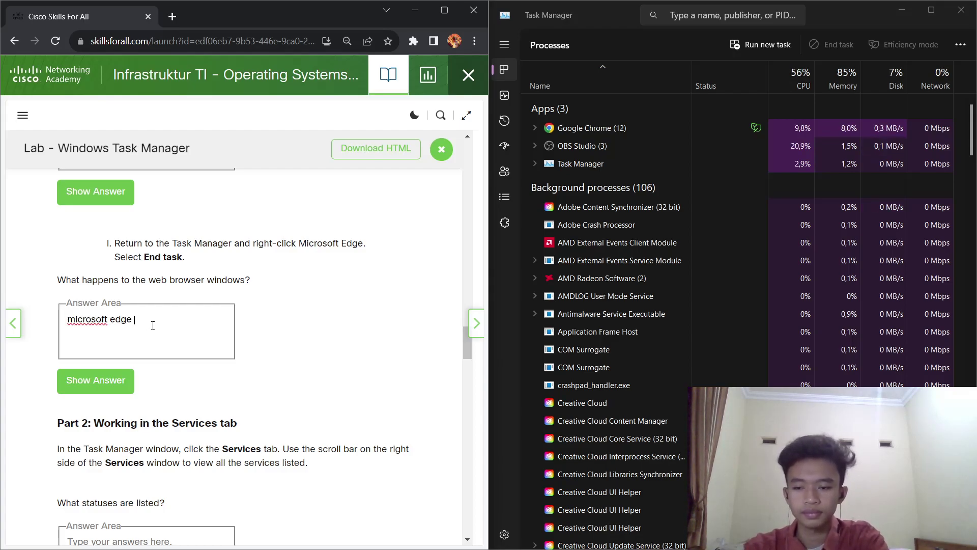
type("windows")
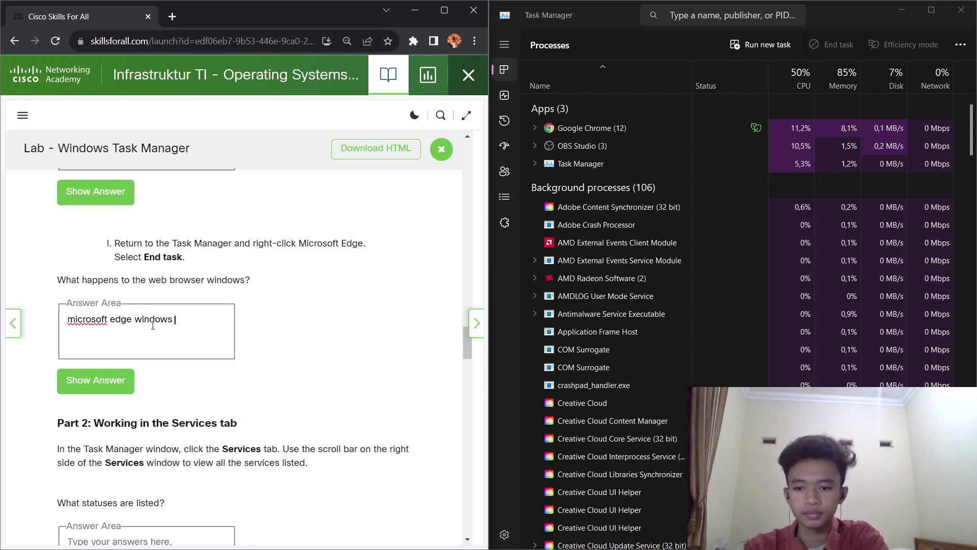
type(" will closed anf")
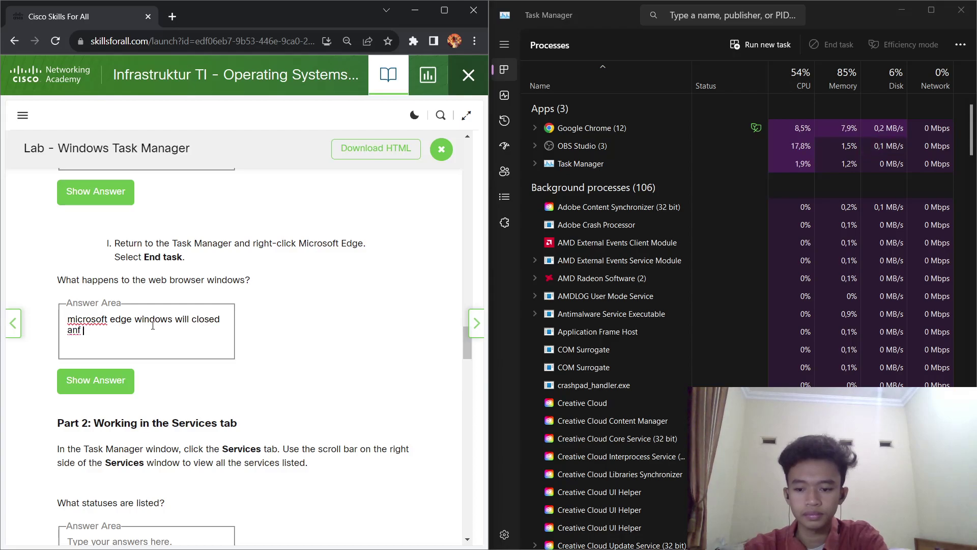
key("BackSpace")
type("d no longer listed in task manae")
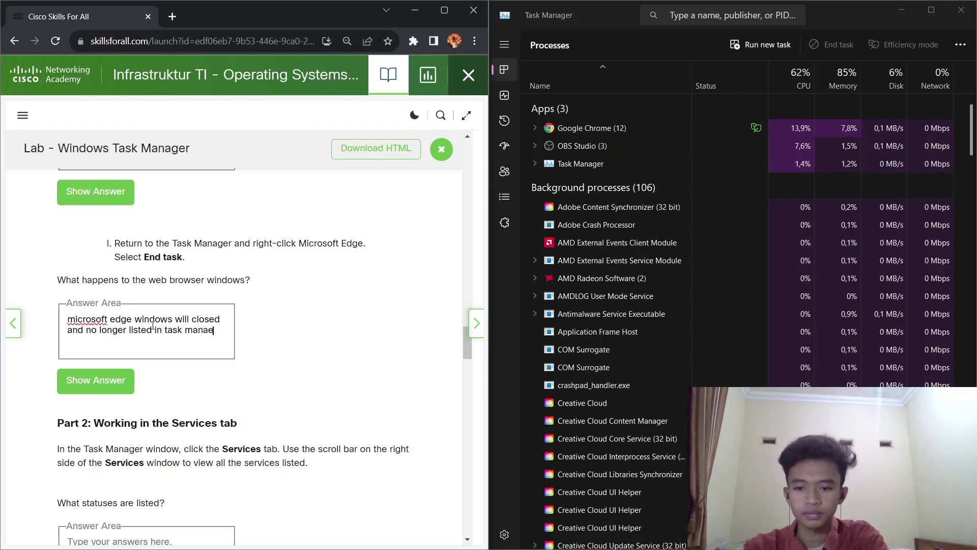
key("BackSpace")
type("ger")
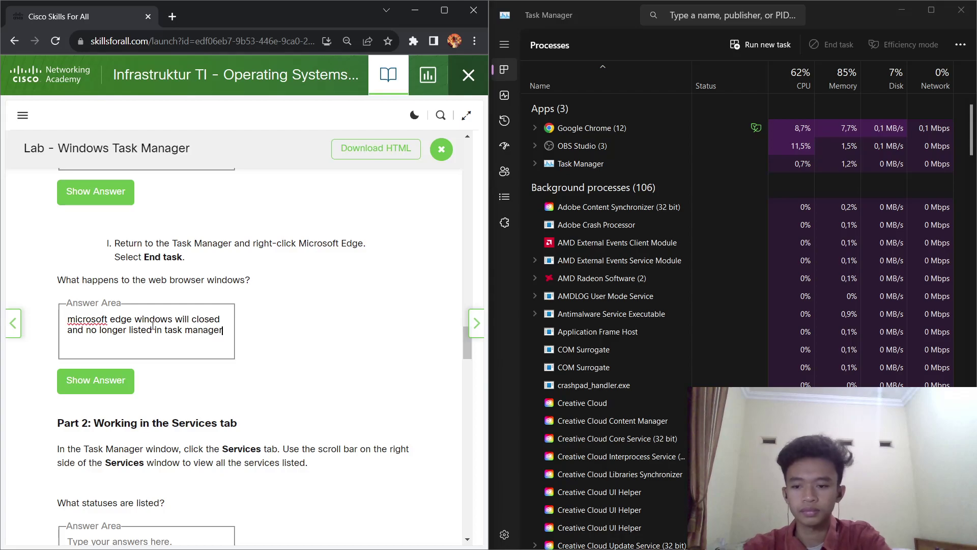
Step: Go to Part 2 of the lab and show the Services page in Task Manager with the navigation labels collapsed
scroll(153, 325, "down", 3)
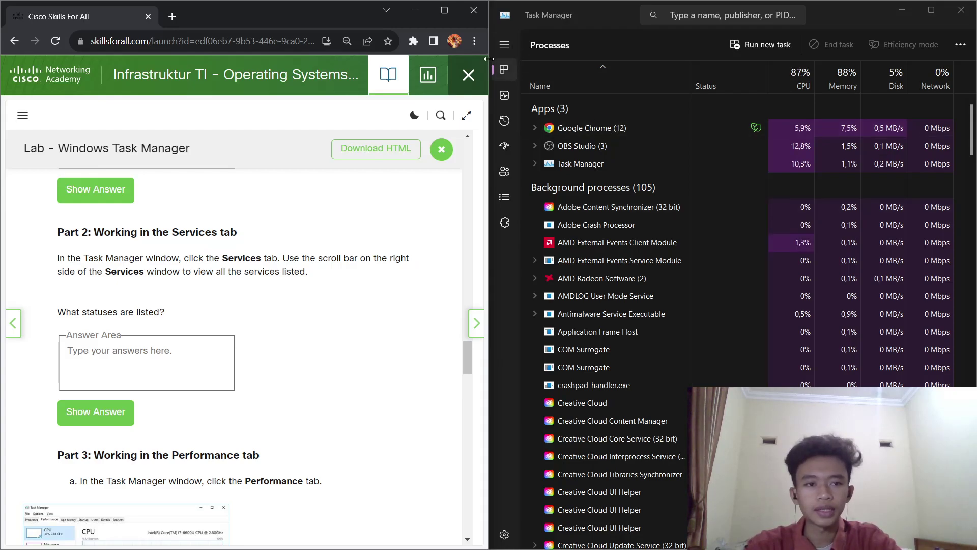
left_click(511, 47)
left_click(511, 50)
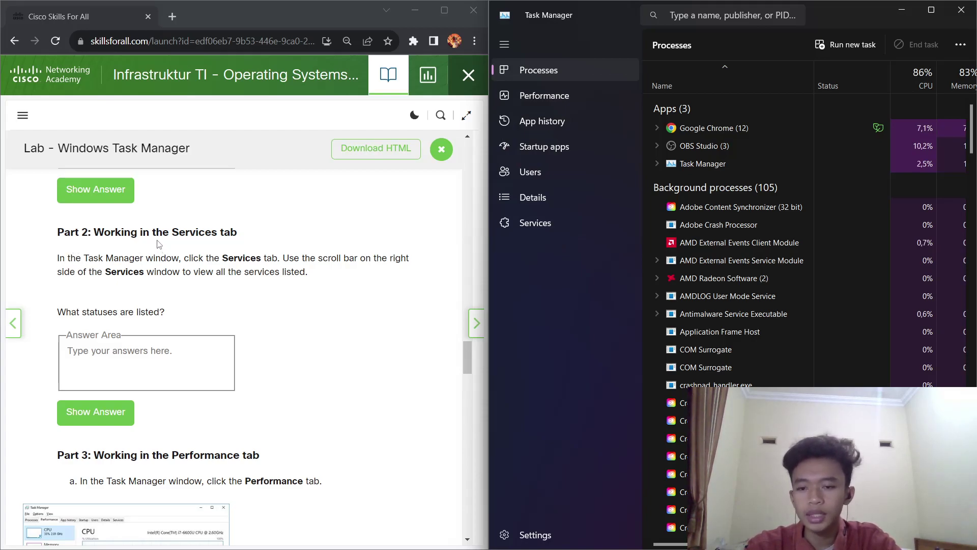
left_click(554, 232)
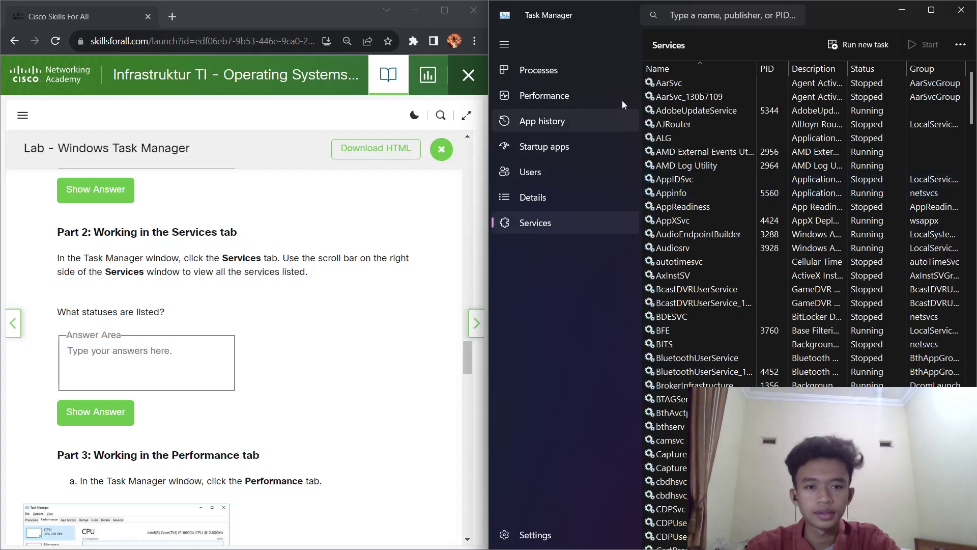
left_click(515, 44)
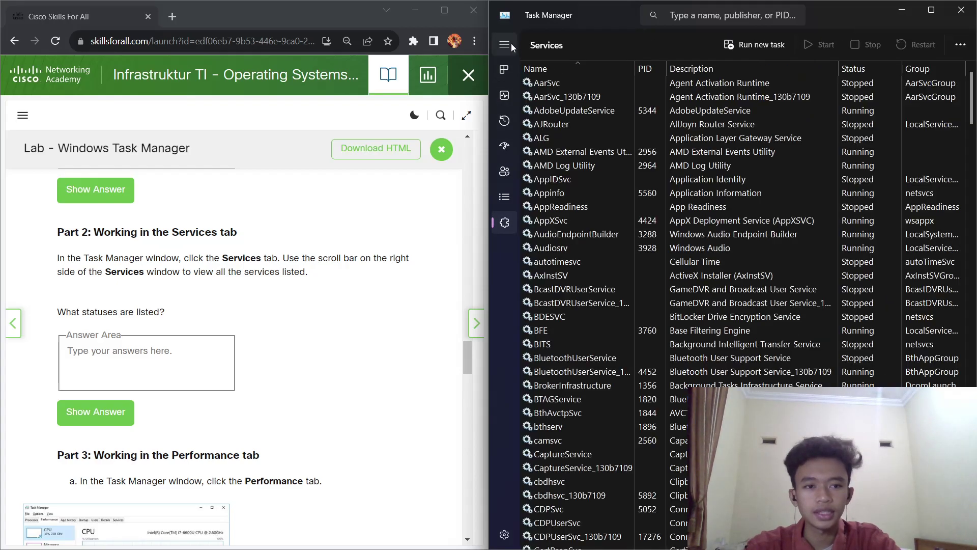
Step: Examine the Status column through the whole Services list for the "What statuses are listed?" question and return to its beginning
scroll(578, 123, "down", 8)
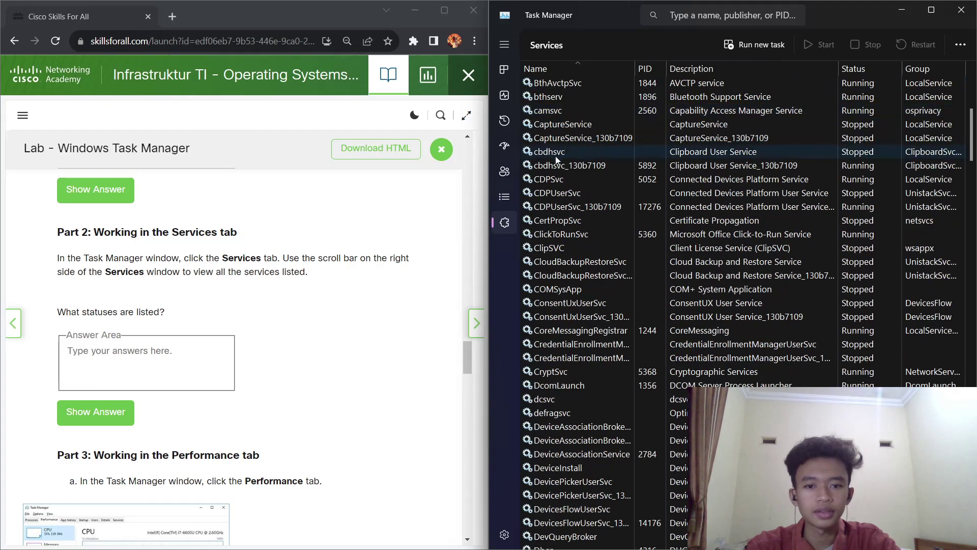
scroll(593, 162, "down", 15)
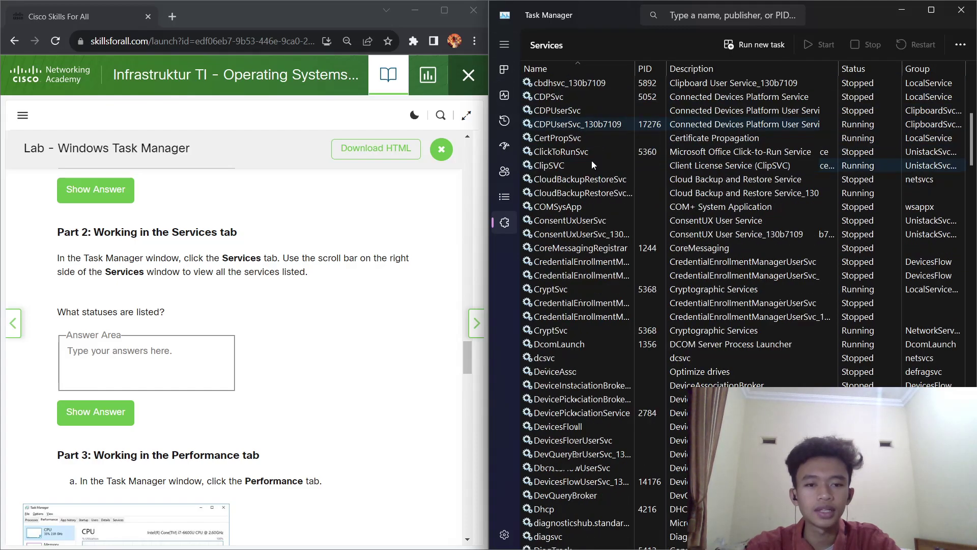
scroll(632, 222, "down", 5)
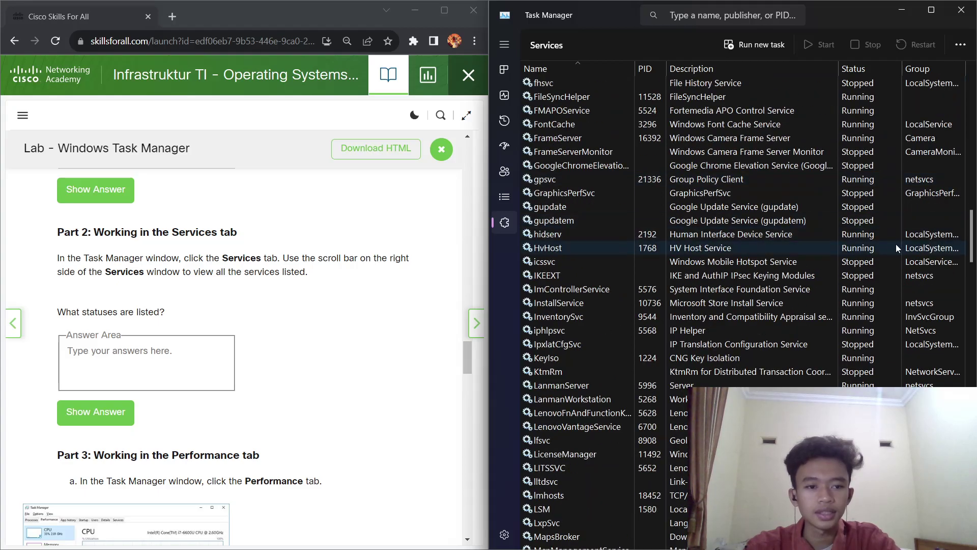
left_click_drag(972, 233, 976, 296)
scroll(836, 284, "down", 20)
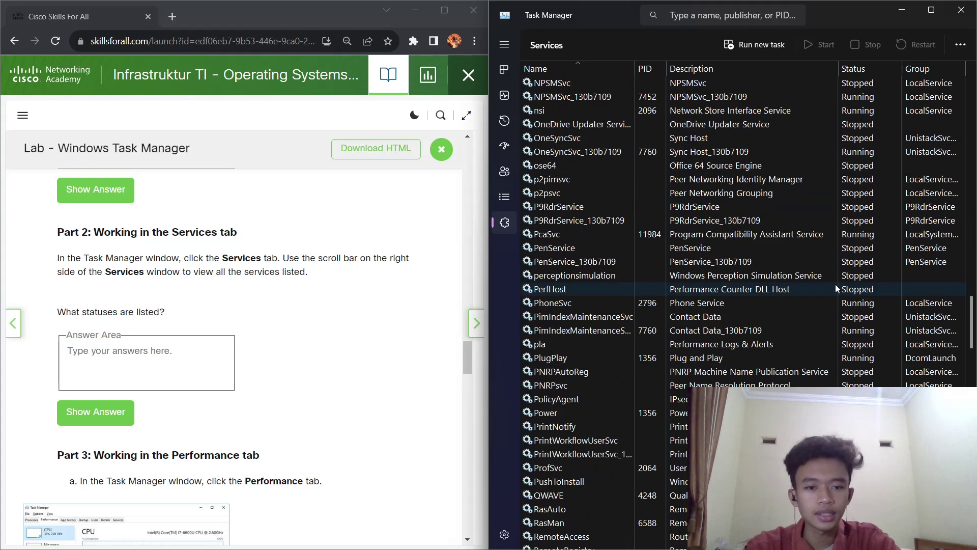
scroll(781, 280, "up", 20)
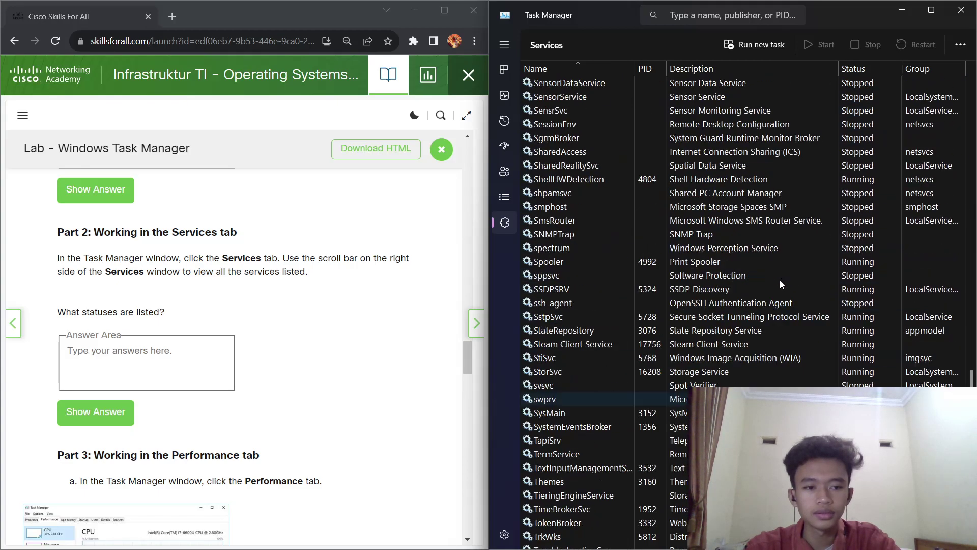
scroll(693, 198, "up", 20)
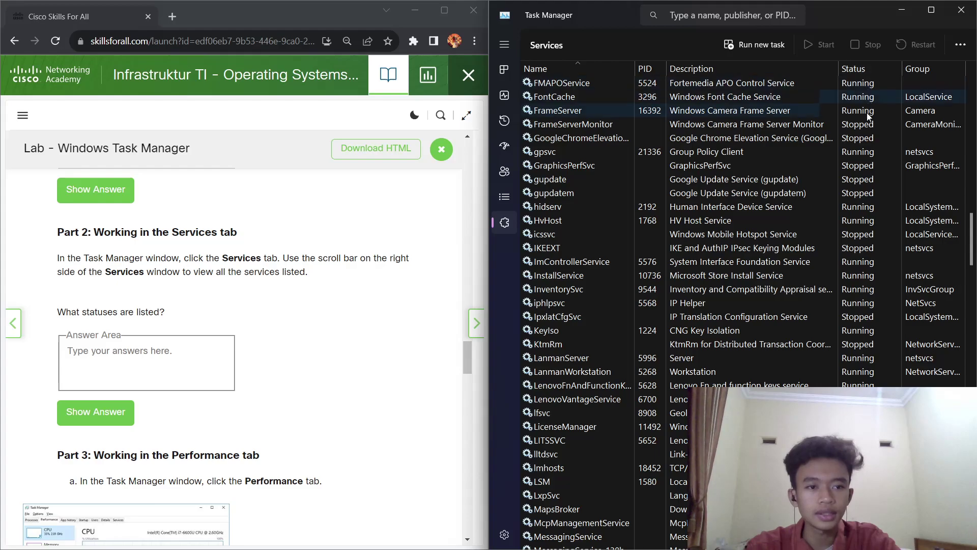
scroll(838, 218, "down", 6)
scroll(865, 153, "down", 1)
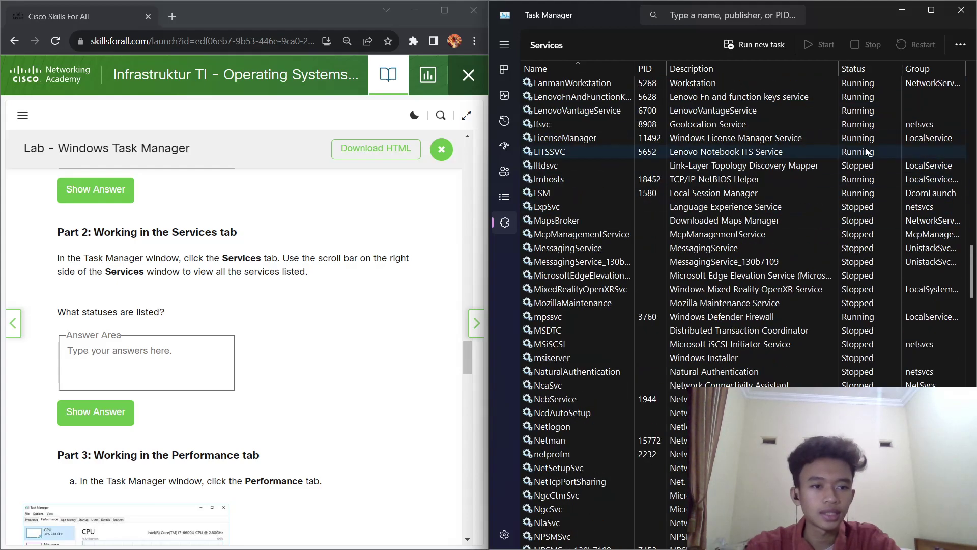
scroll(864, 168, "down", 2)
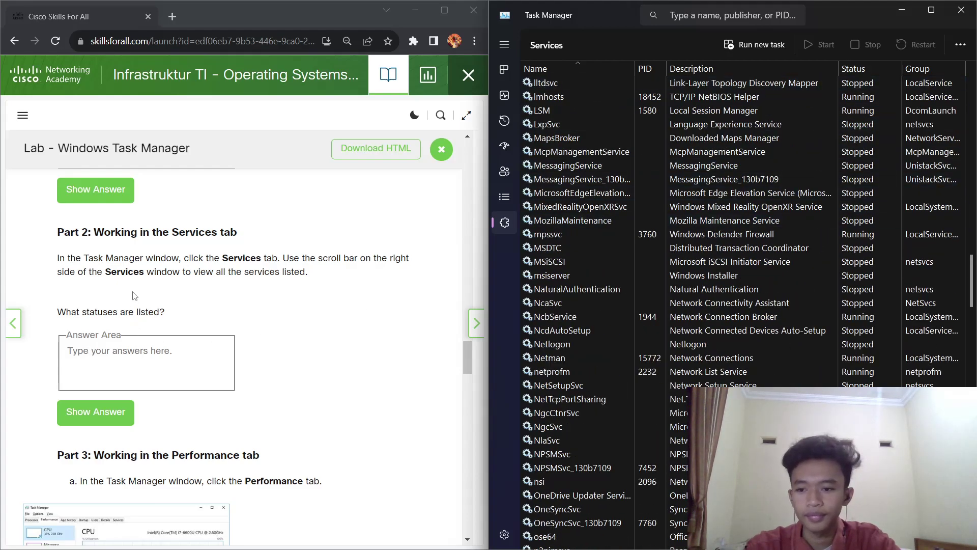
left_click_drag(65, 316, 163, 315)
left_click(168, 319)
scroll(879, 139, "up", 8)
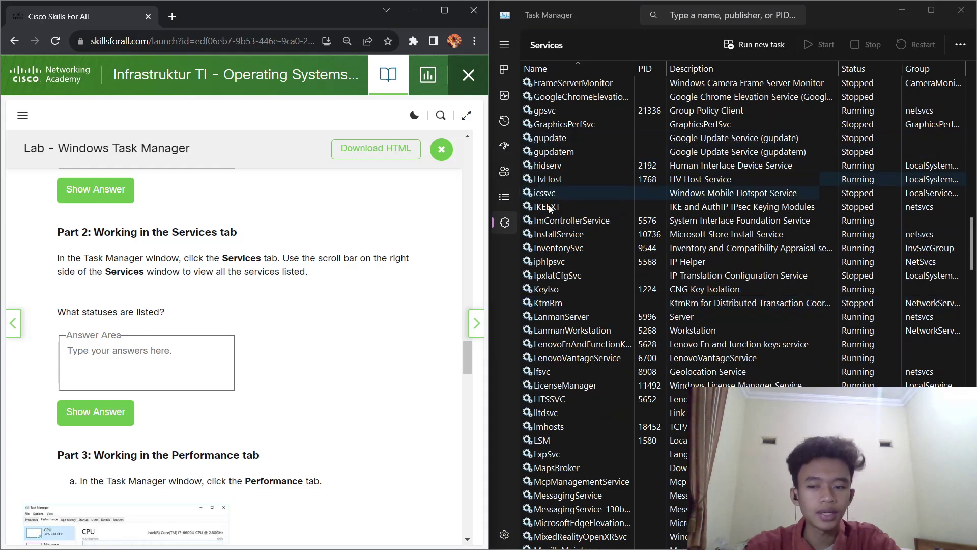
scroll(889, 206, "up", 13)
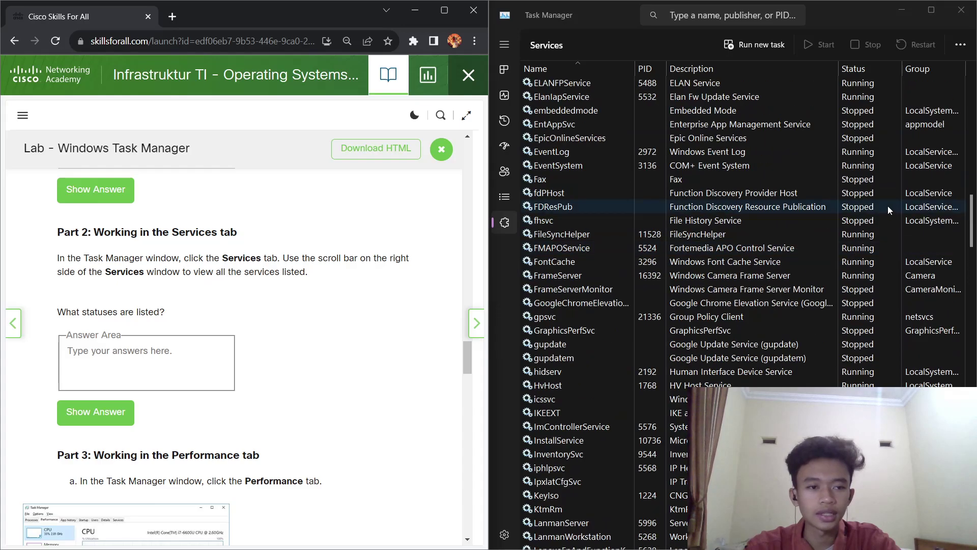
scroll(867, 140, "up", 10)
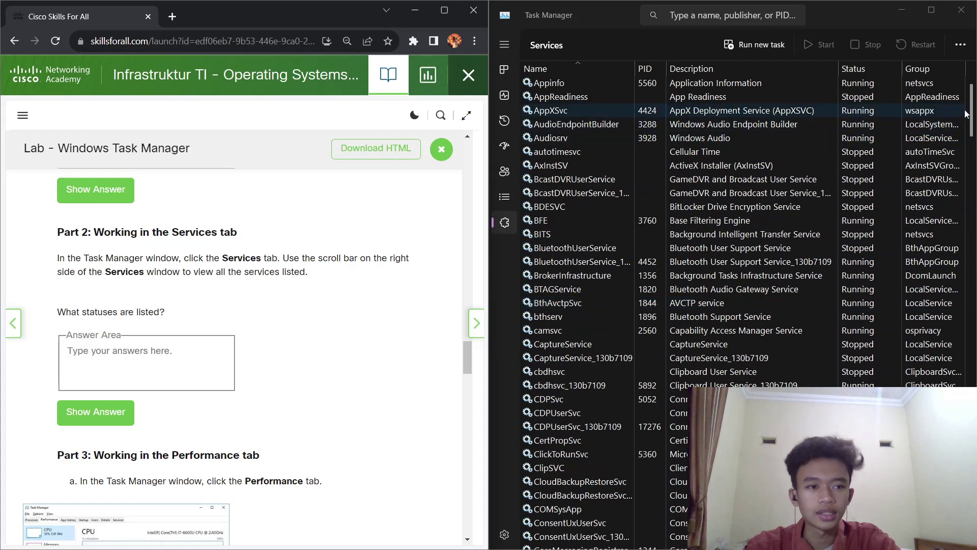
left_click_drag(971, 110, 971, 93)
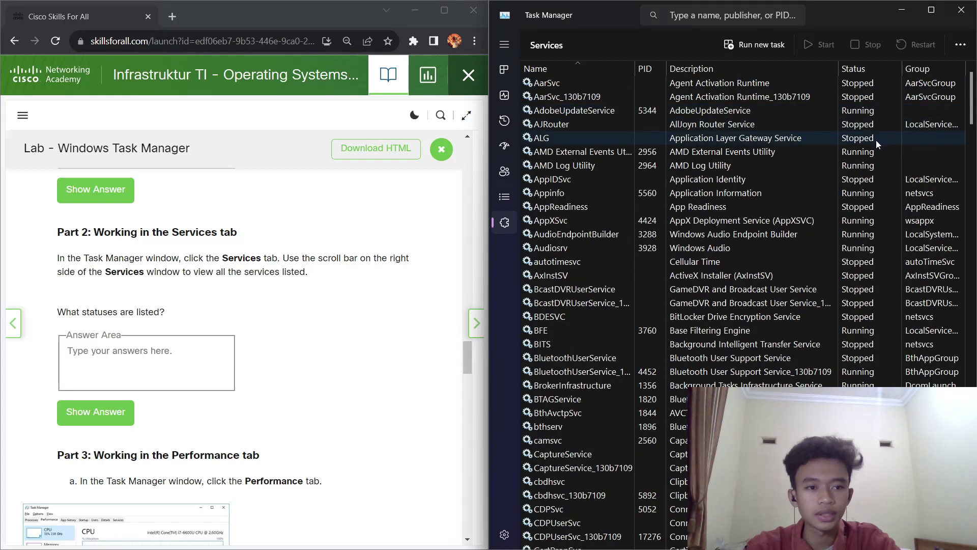
Step: Answer the "What statuses are listed?" question with "running and stopped" after checking the rest of the Services list
scroll(876, 140, "down", 20)
scroll(884, 332, "down", 18)
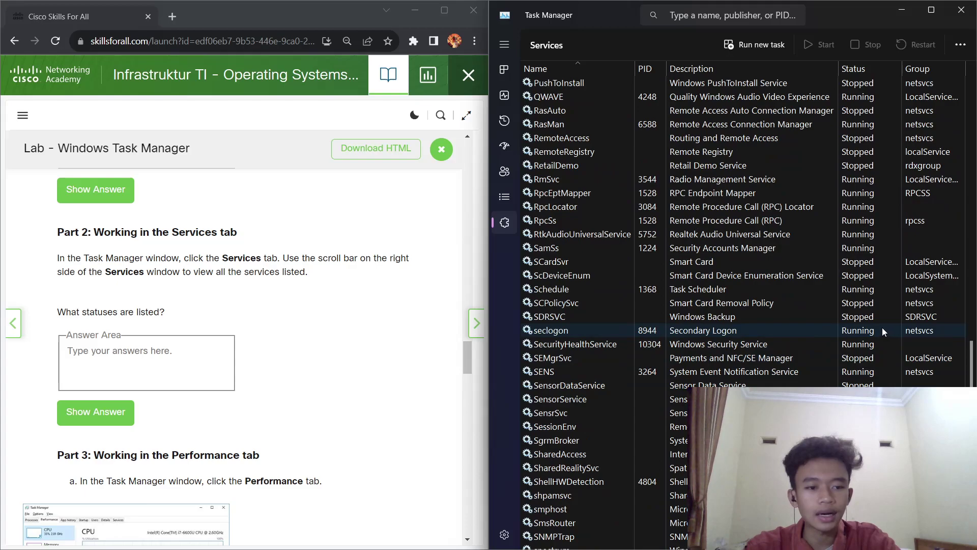
left_click(132, 353)
type("running and stopped")
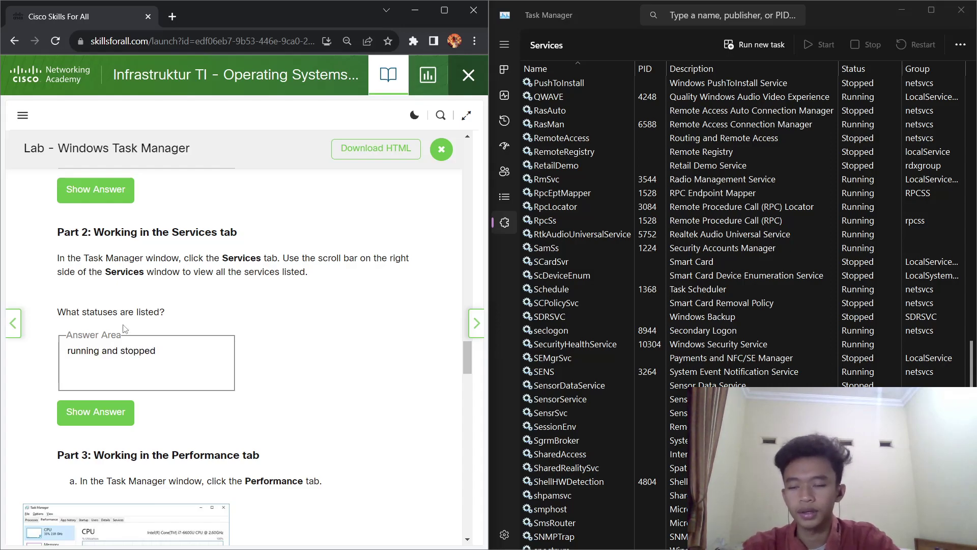
Step: Go to Part 3 of the lab and show the Performance page in Task Manager with the navigation labels collapsed
scroll(126, 330, "down", 4)
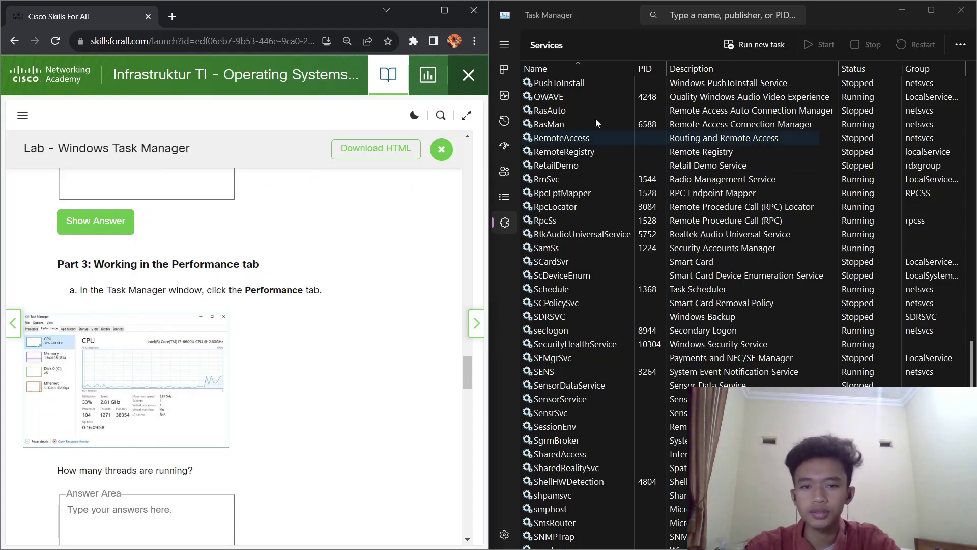
left_click(508, 48)
left_click(507, 47)
left_click(560, 99)
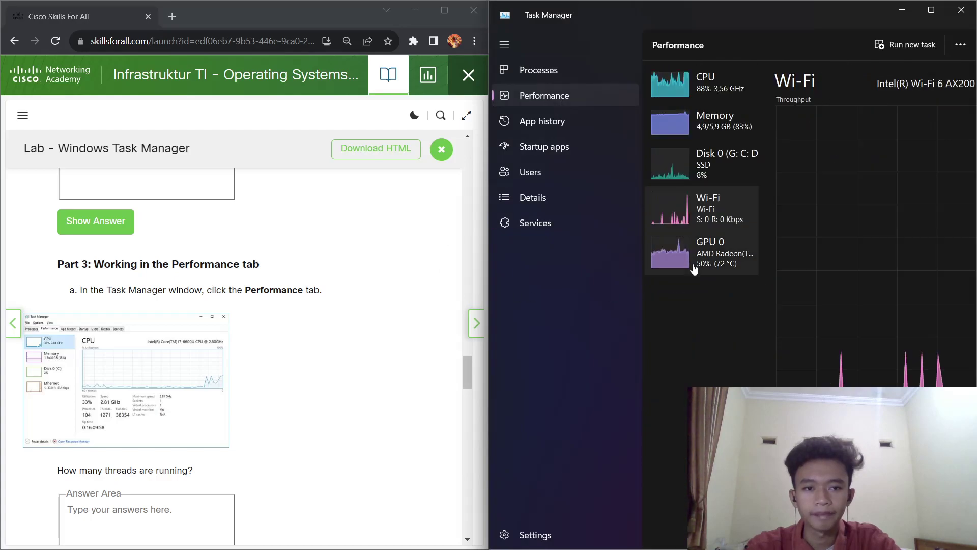
left_click(505, 48)
scroll(254, 269, "down", 1)
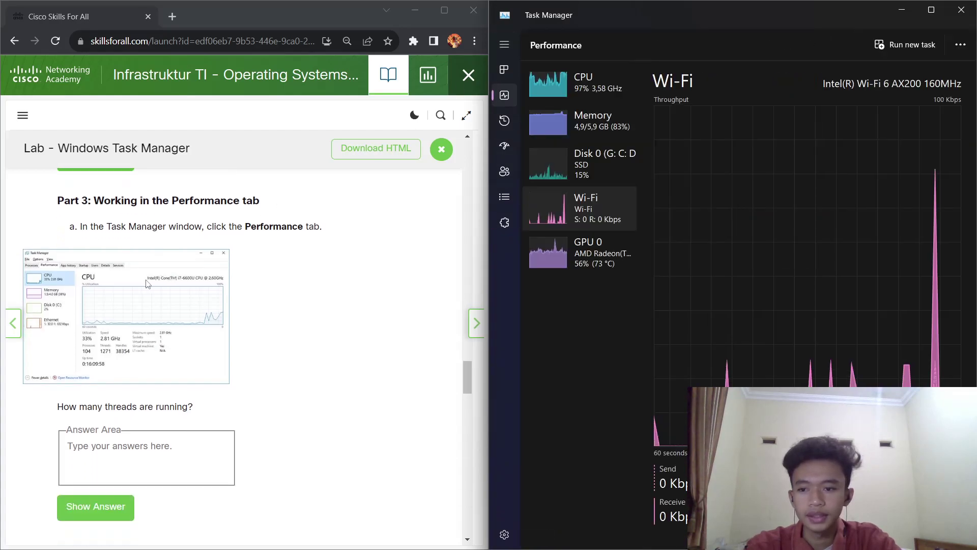
scroll(279, 265, "down", 1)
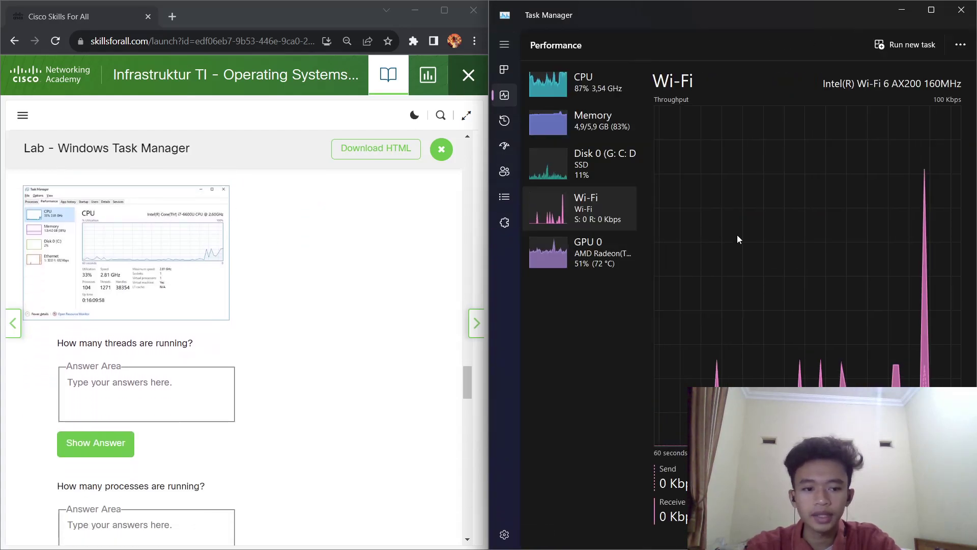
Step: Examine the CPU, Memory, Disk 0, Wi-Fi and GPU 0 graphs on the Performance page and return to CPU
left_click(586, 87)
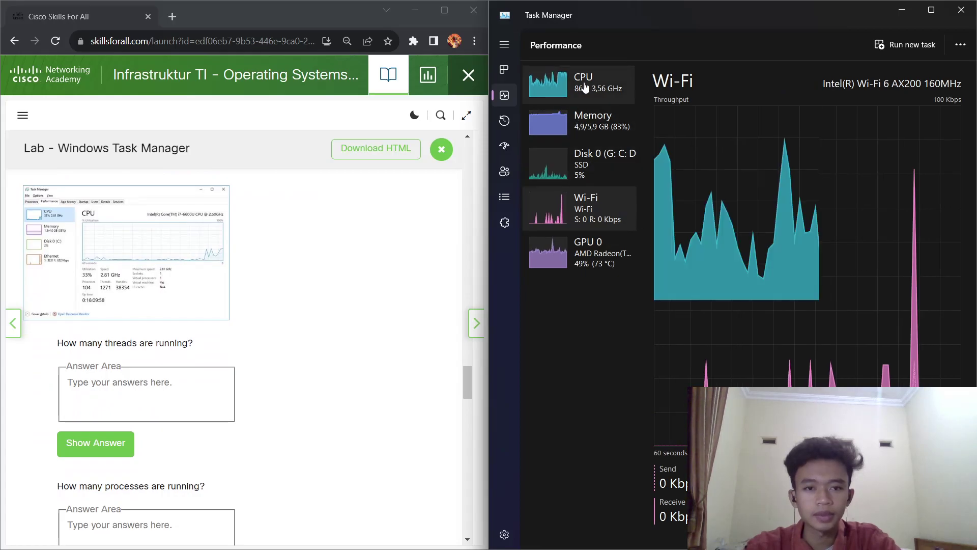
left_click(588, 128)
left_click(593, 100)
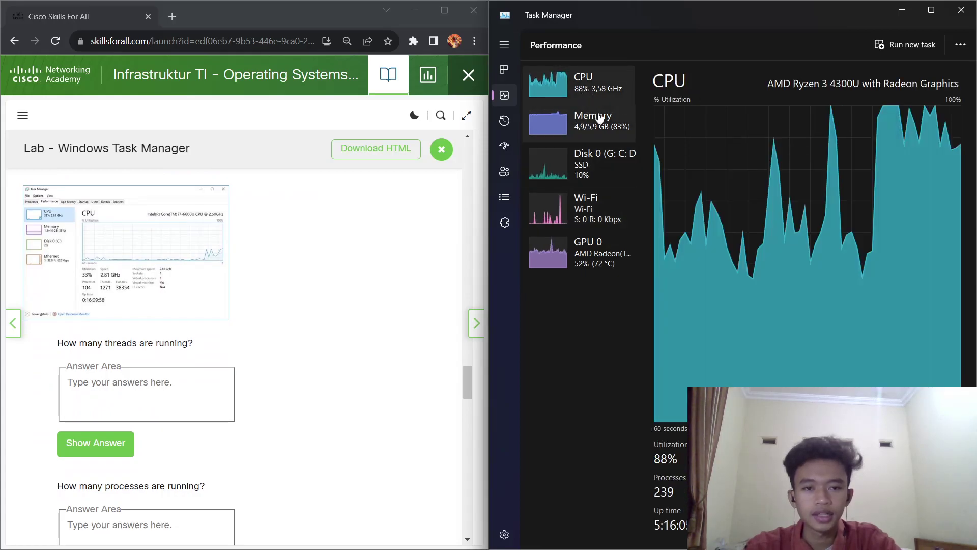
left_click(599, 116)
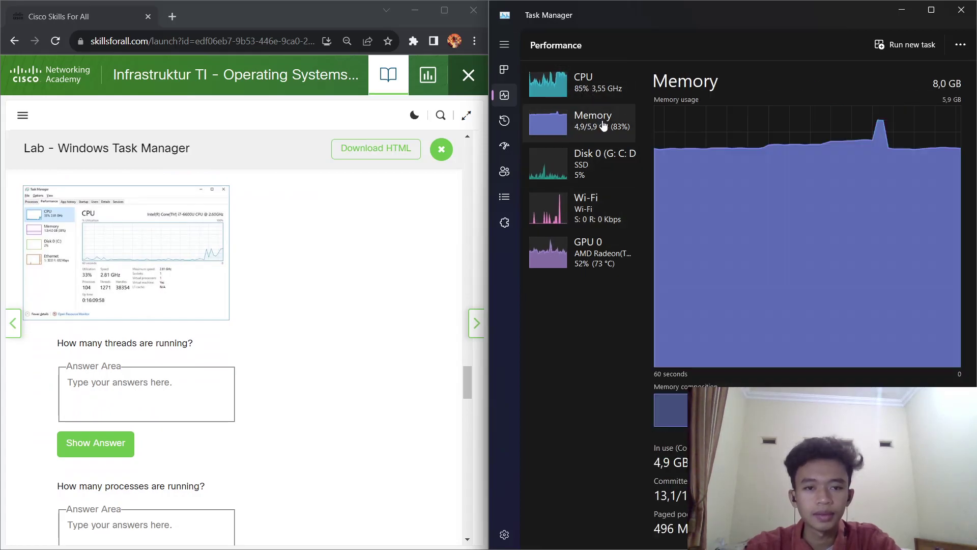
left_click(608, 158)
left_click(605, 211)
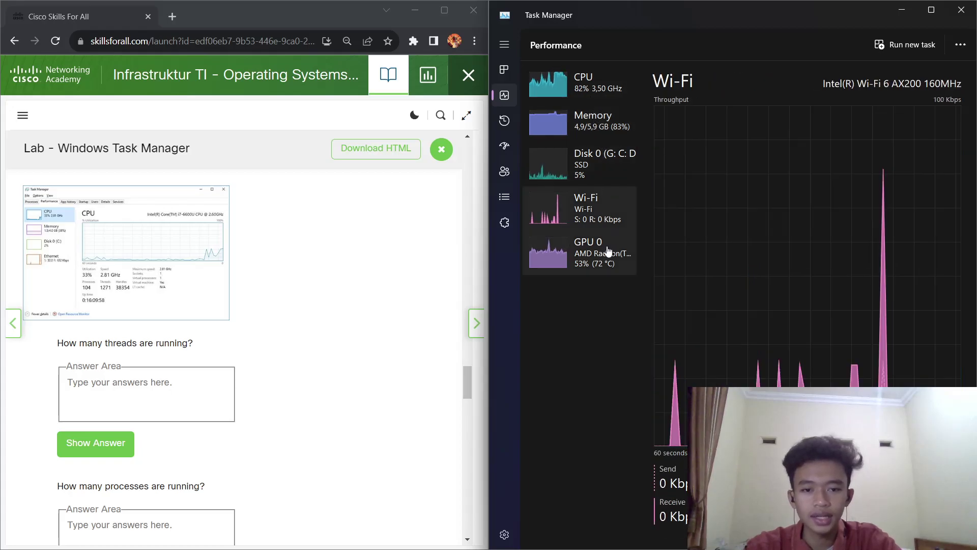
left_click(608, 249)
left_click(590, 116)
left_click(589, 99)
scroll(248, 296, "down", 2)
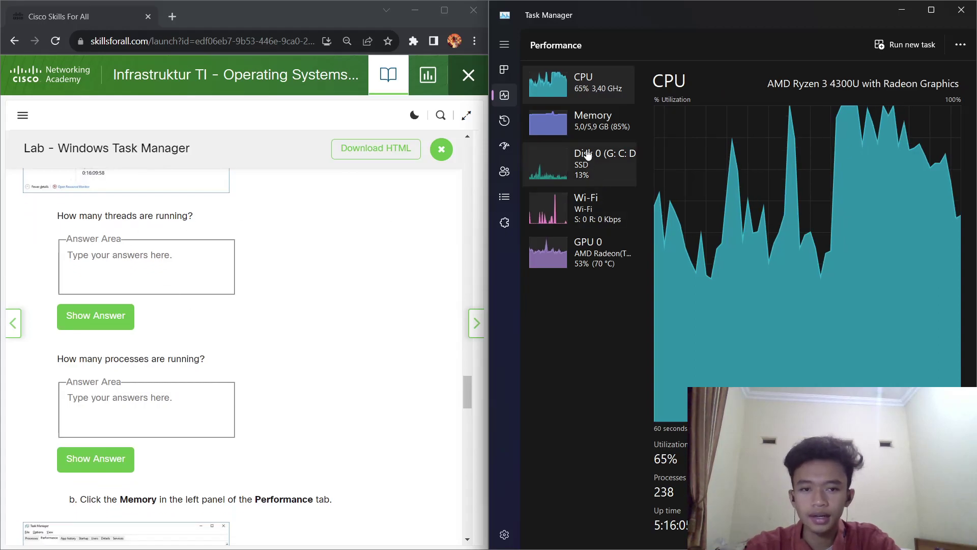
Step: Answer the "How many threads are running?" question with "3170"
scroll(219, 260, "up", 3)
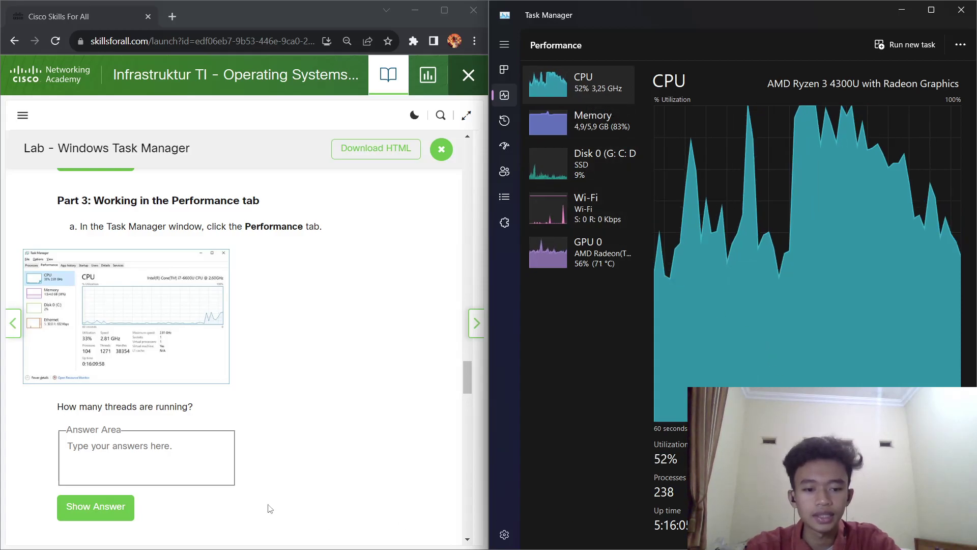
left_click(206, 483)
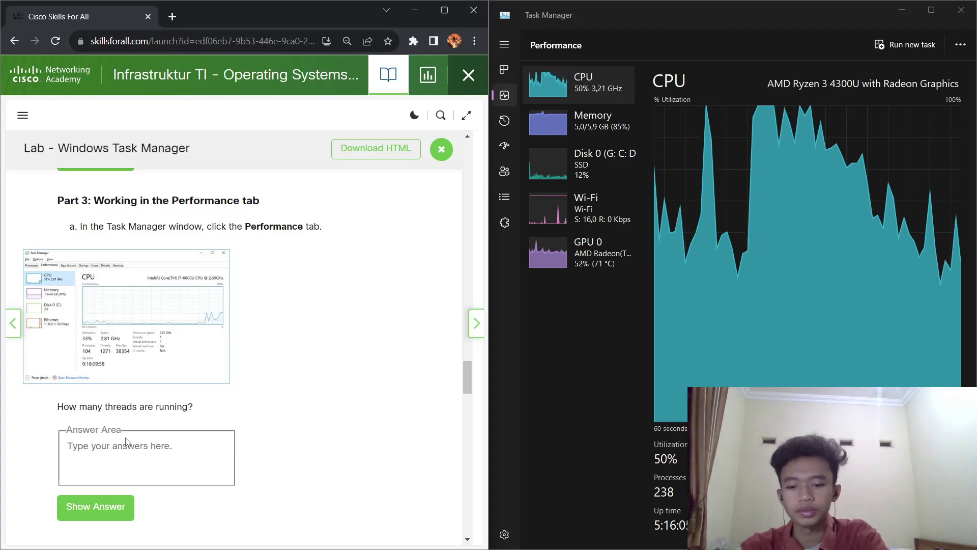
type("31")
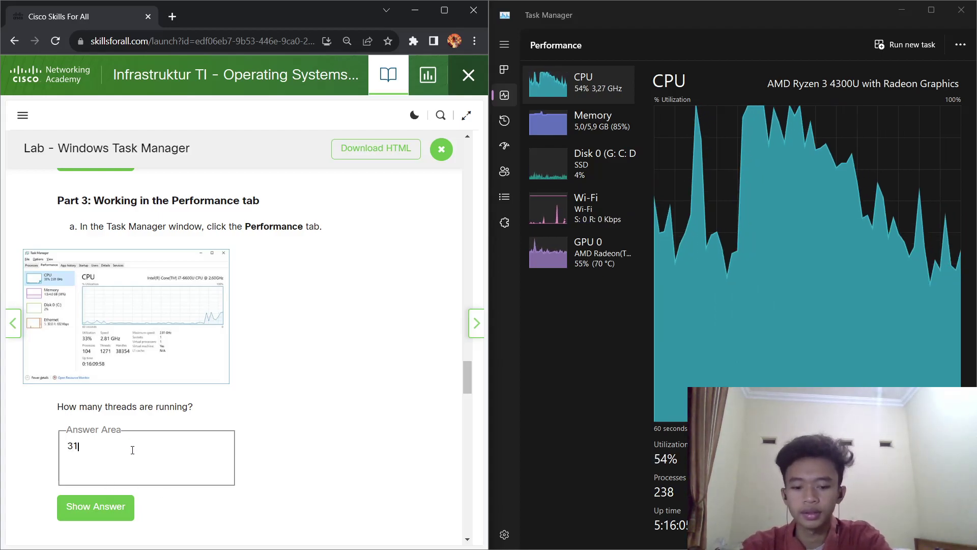
type("70")
Step: Answer the "How many processes are running?" question with "238"
scroll(113, 423, "down", 3)
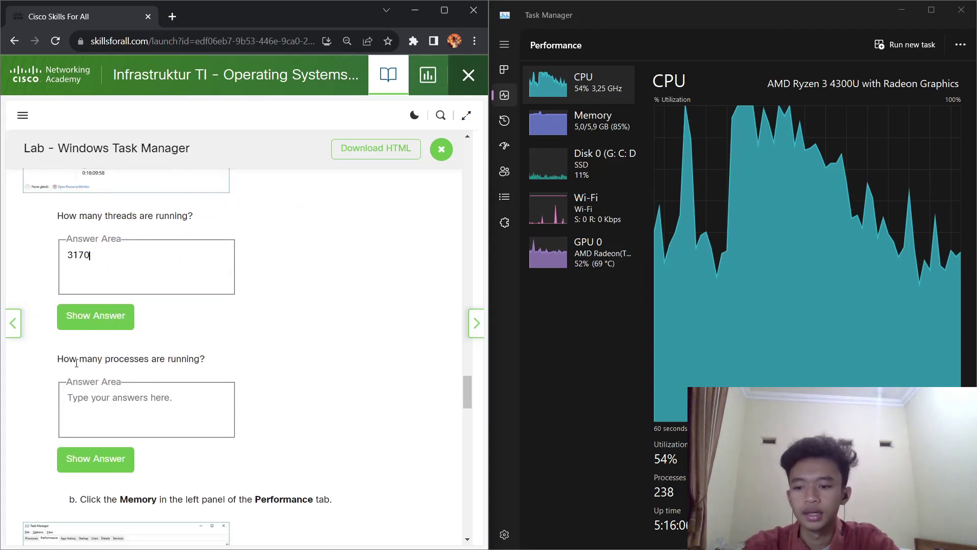
left_click_drag(76, 363, 159, 375)
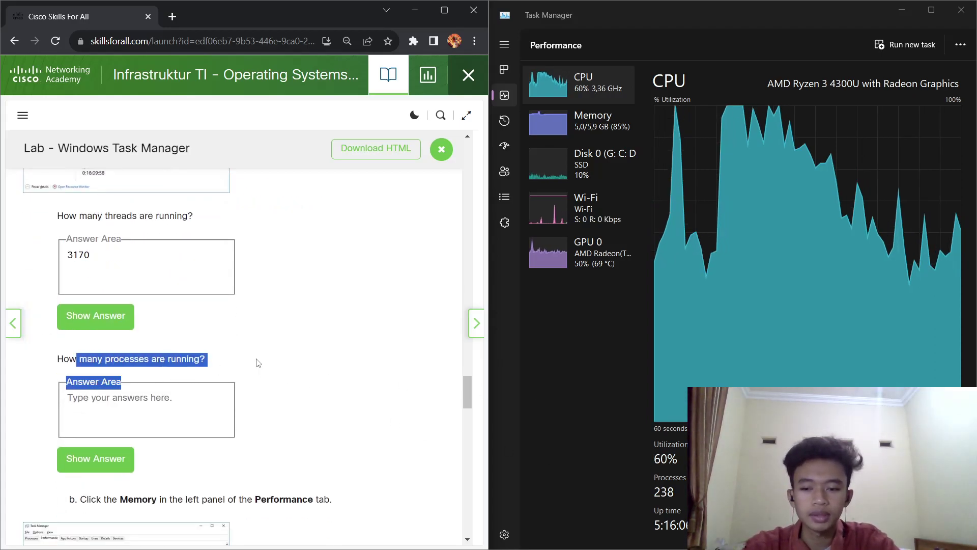
left_click(432, 309)
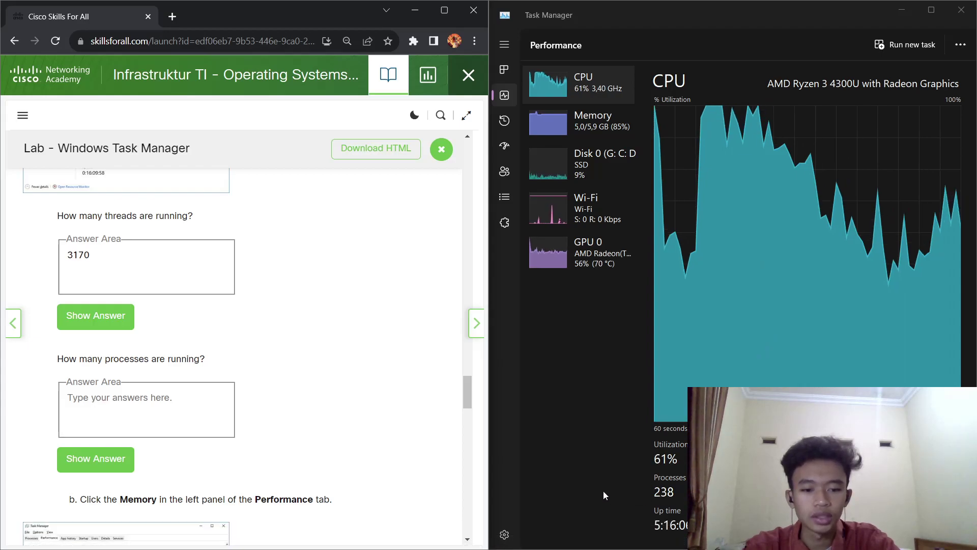
type("238")
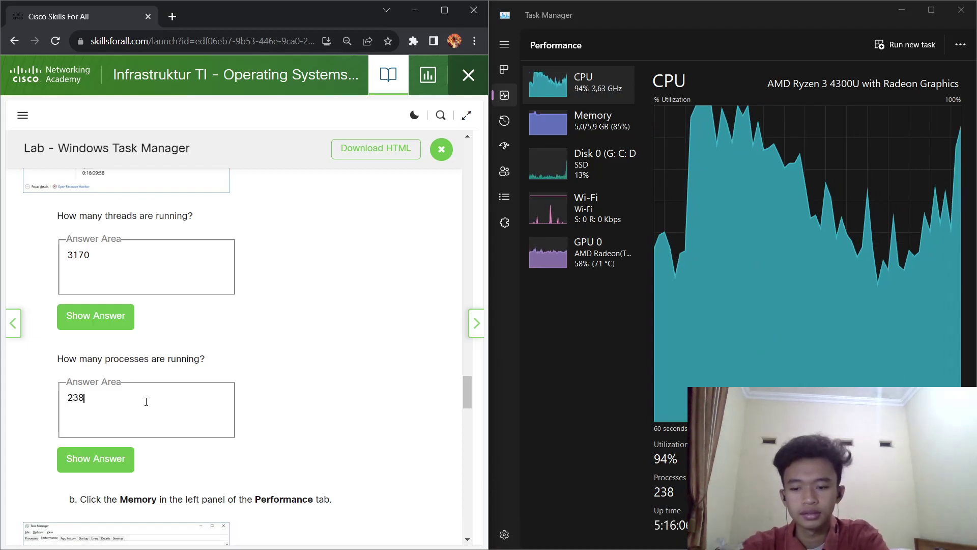
Step: Go to Part 3 step b of the lab and show the Memory graph in Task Manager
scroll(216, 364, "down", 2)
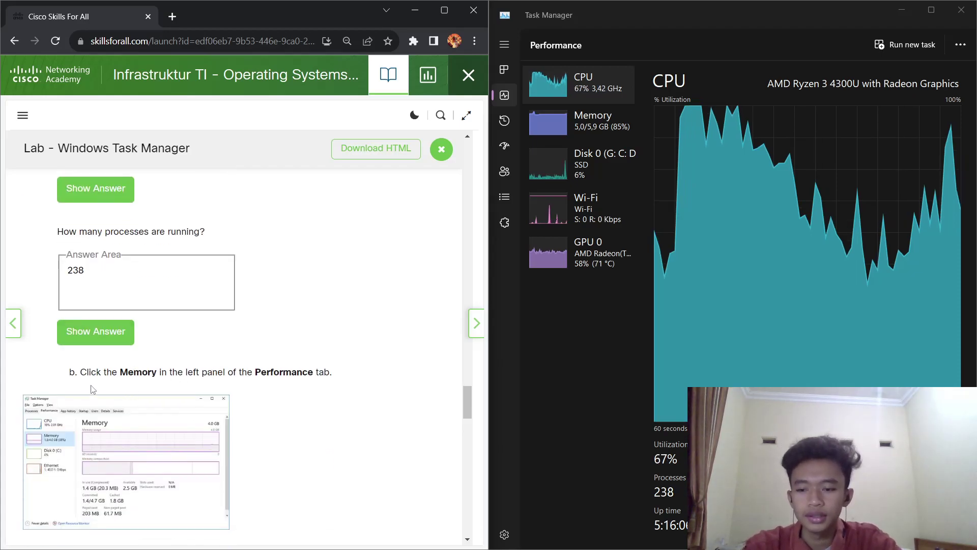
left_click_drag(79, 373, 239, 372)
left_click(270, 374)
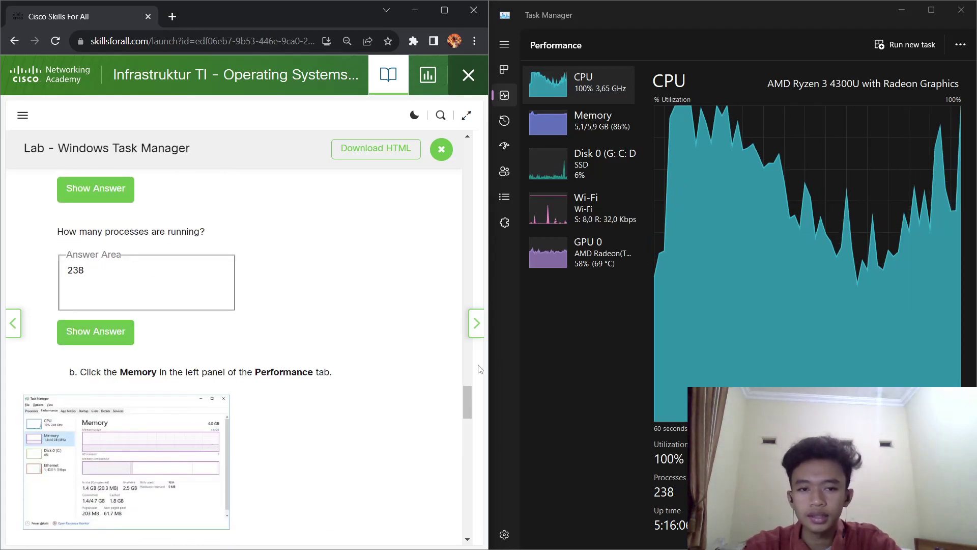
left_click(615, 130)
scroll(219, 335, "down", 3)
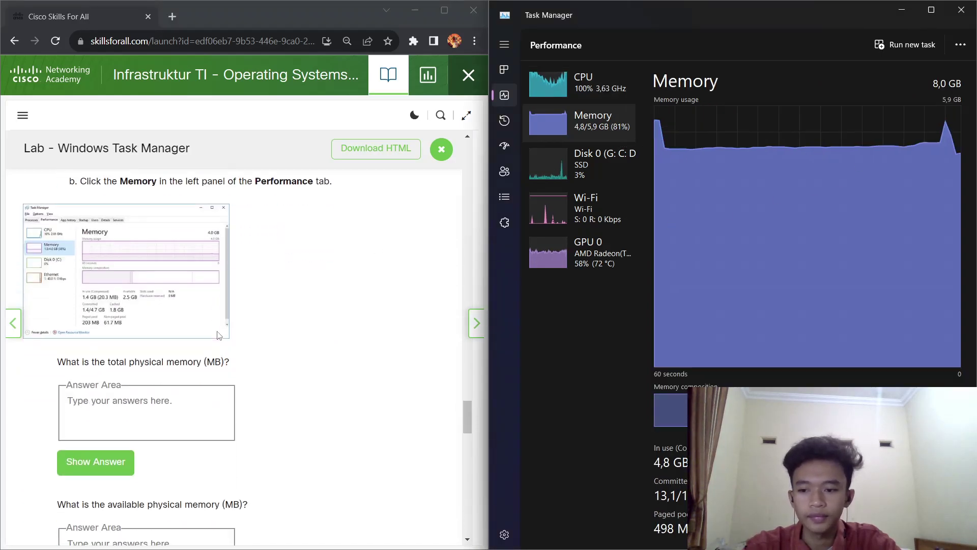
Step: Answer the total physical memory question with "8,0 GB" from the Memory page
scroll(219, 335, "down", 1)
left_click(97, 299)
left_click_drag(144, 311, 56, 294)
left_click(225, 297)
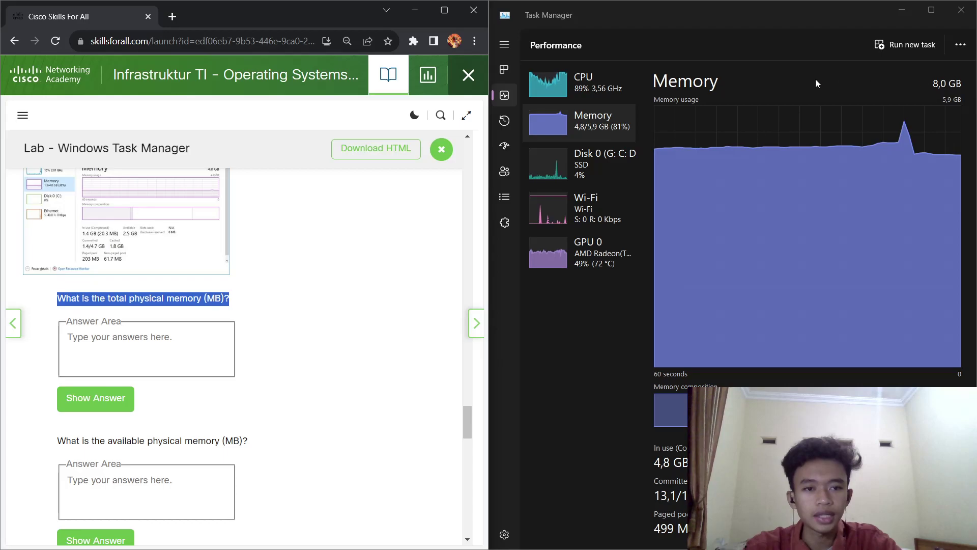
left_click(952, 99)
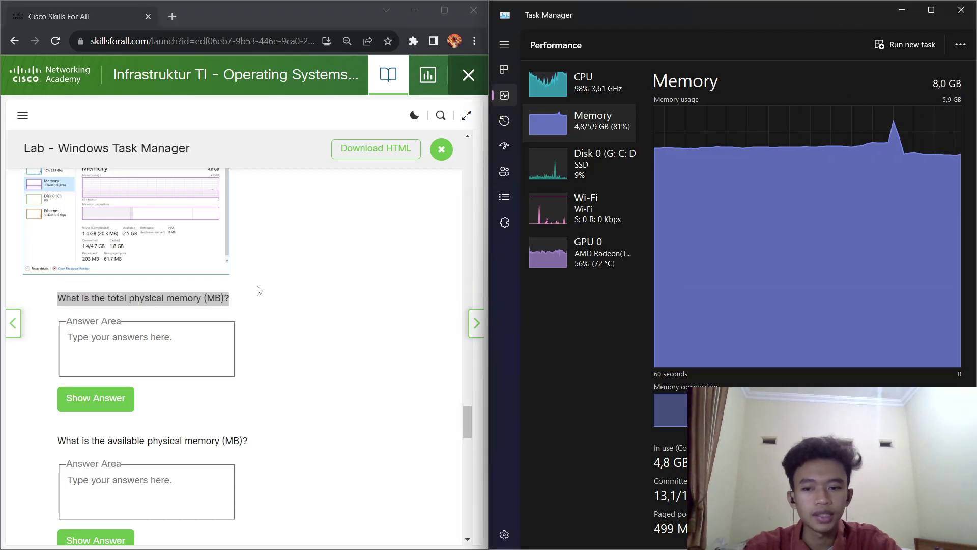
left_click(183, 347)
type("8,0")
Step: Answer the available physical memory question with "1,1 GB"
scroll(183, 350, "down", 4)
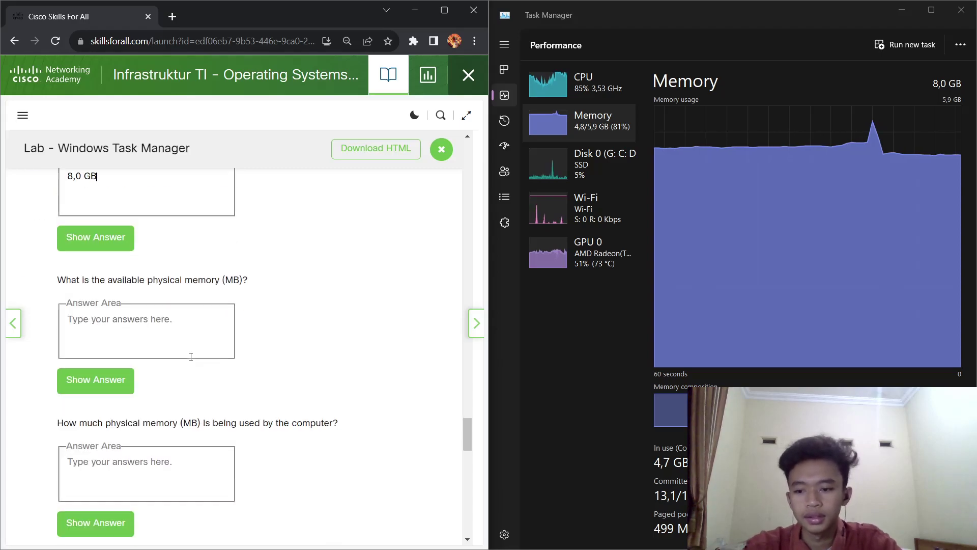
left_click_drag(116, 250, 190, 258)
left_click(190, 258)
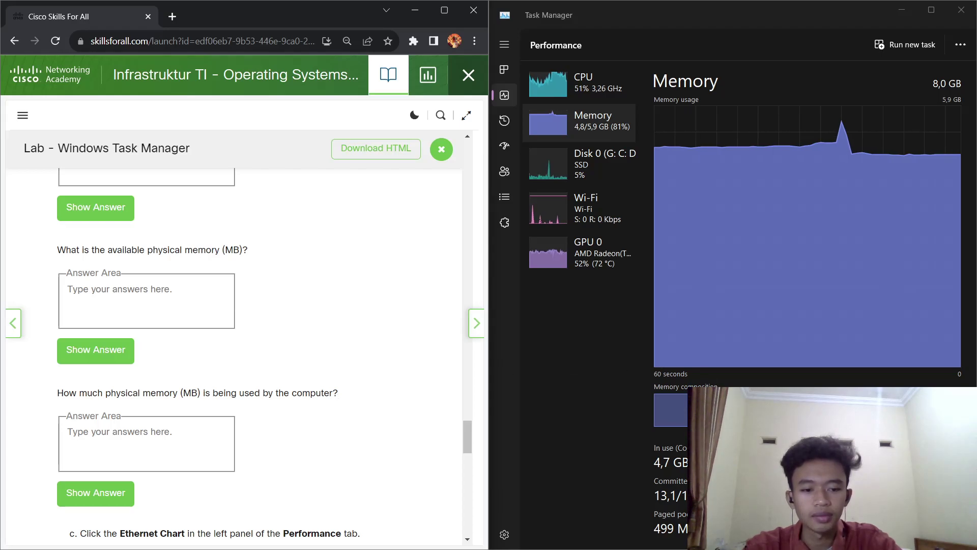
left_click(110, 290)
type("1,1 GB")
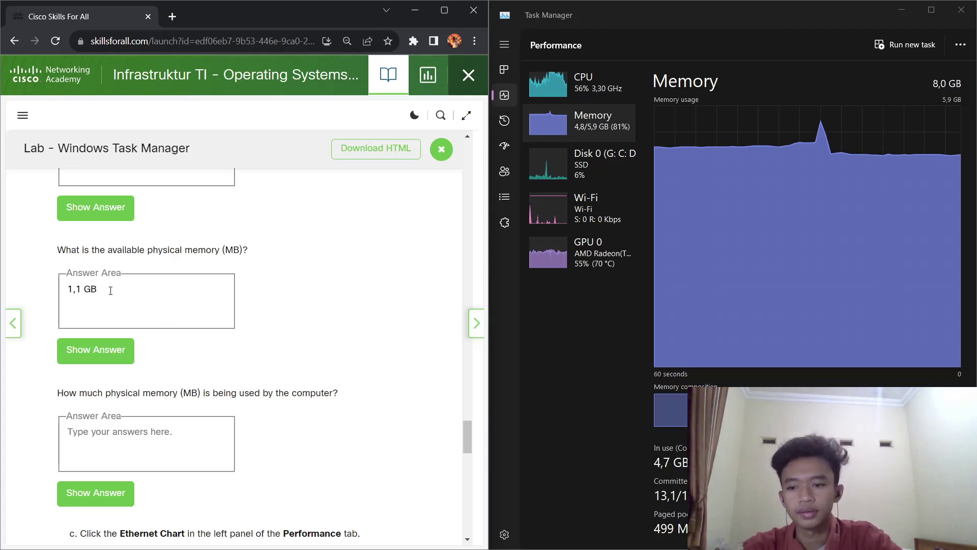
Step: Answer how much physical memory is being used by the computer with "4,8 GB"
scroll(116, 300, "down", 1)
left_click_drag(115, 333, 276, 332)
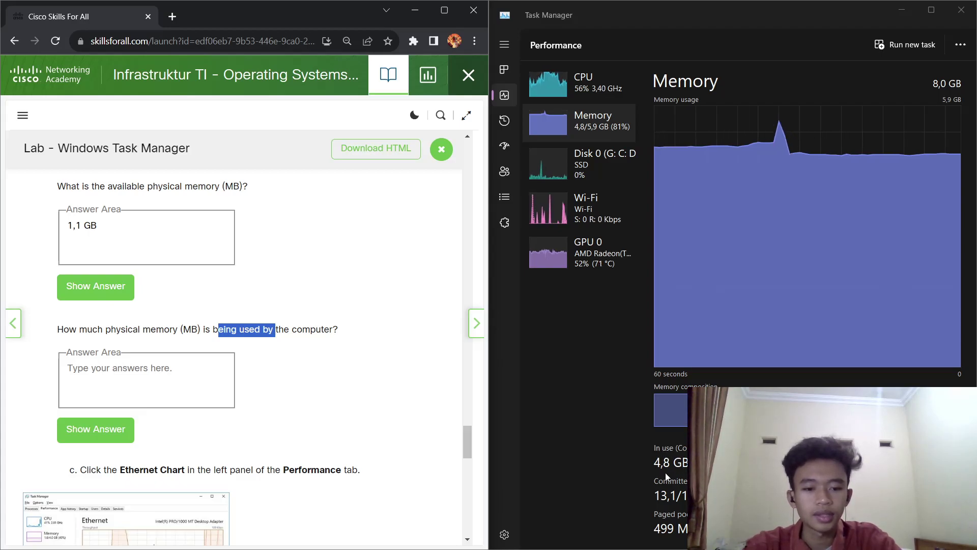
left_click(186, 375)
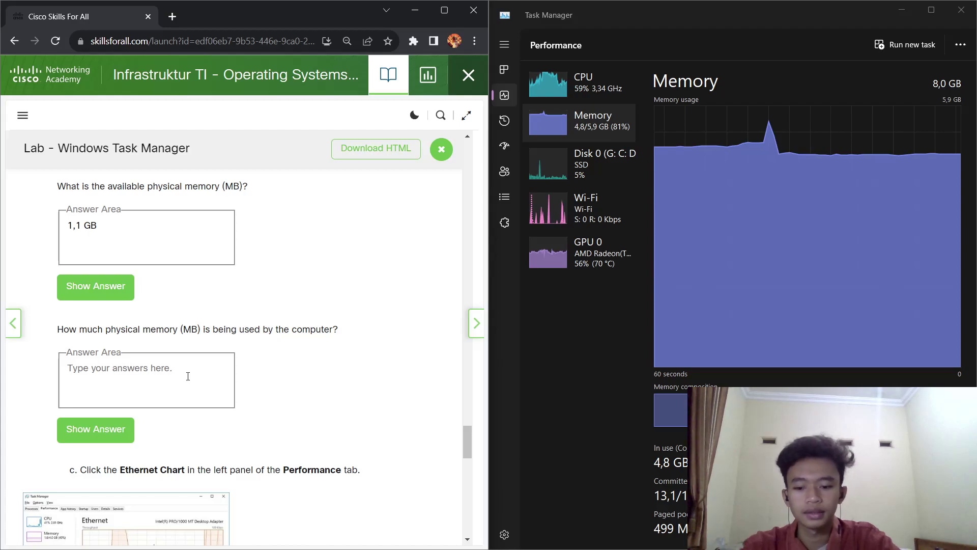
type("4,8 GB")
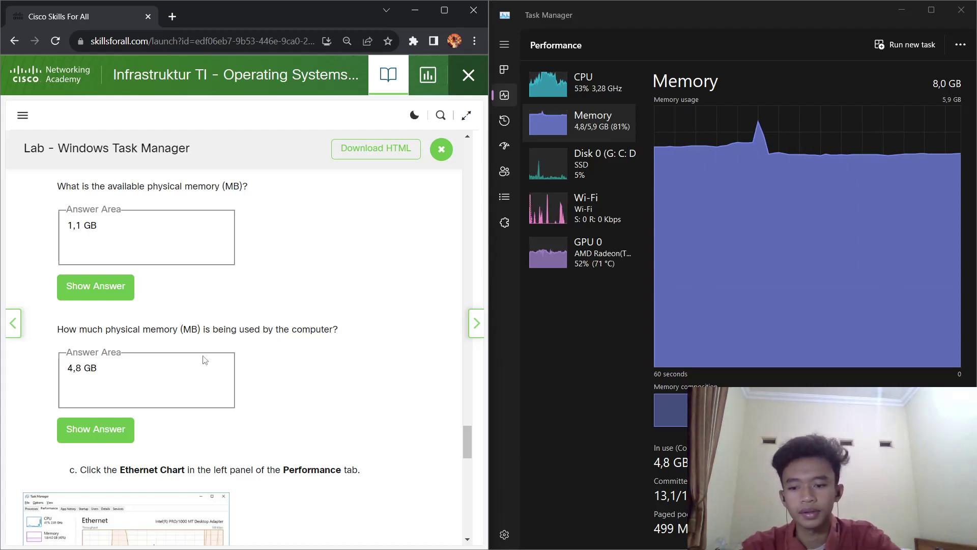
Step: Go to Part 3 step c of the lab and show the Wi-Fi graph in Task Manager for the link speed question
scroll(270, 312, "down", 4)
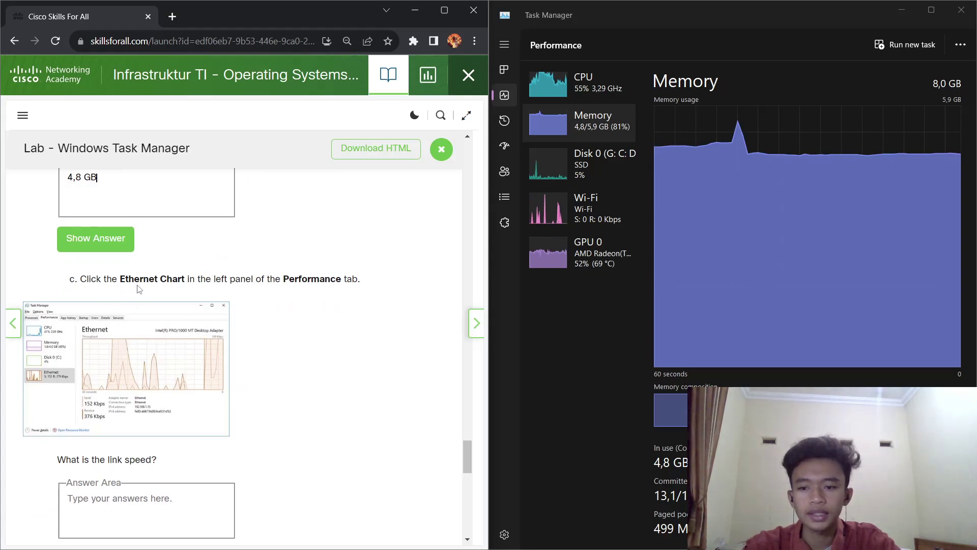
left_click(611, 209)
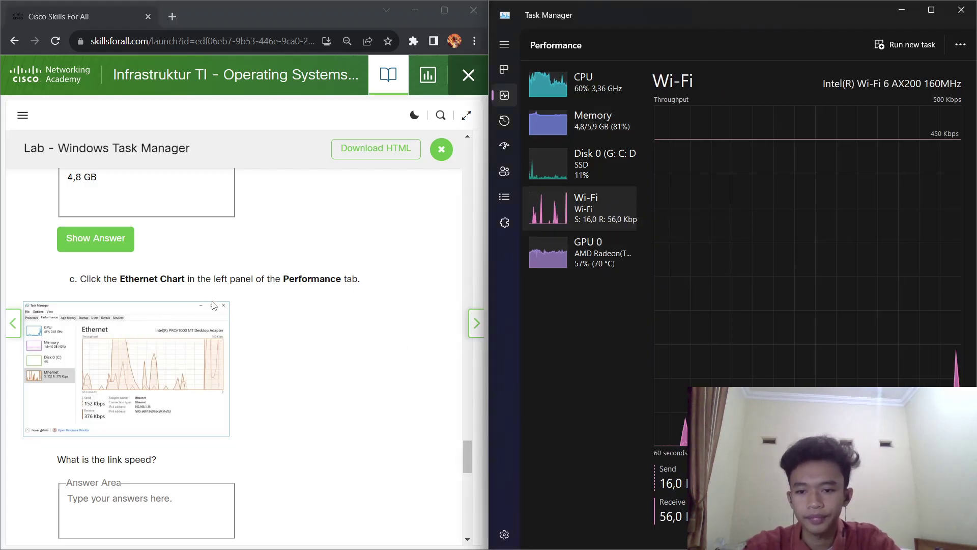
scroll(206, 306, "down", 1)
scroll(269, 328, "down", 1)
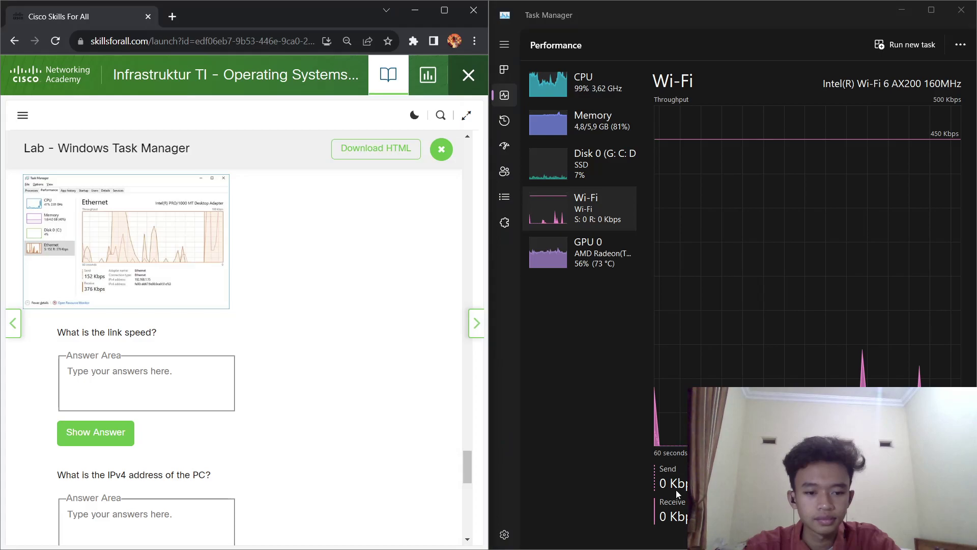
key("alt+Tab")
left_click(703, 348)
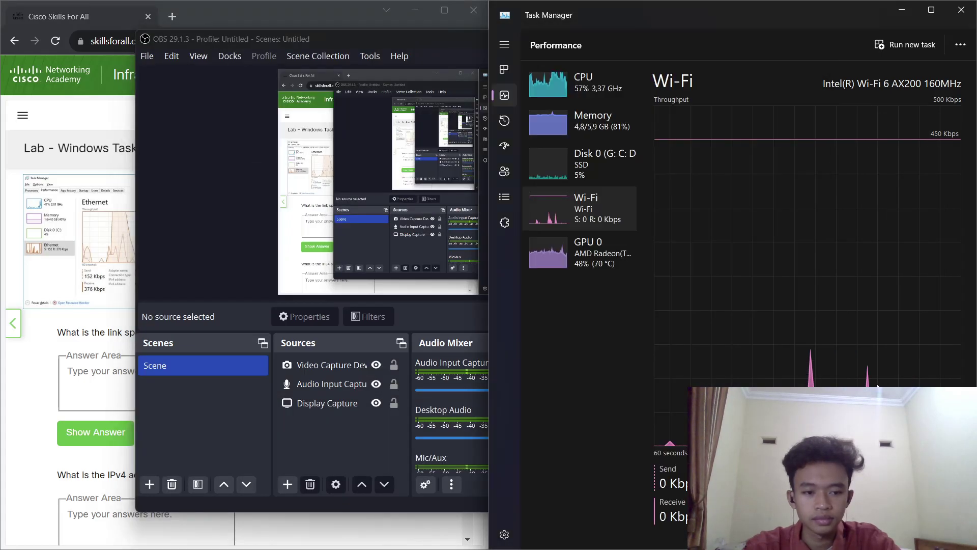
key("alt+Tab")
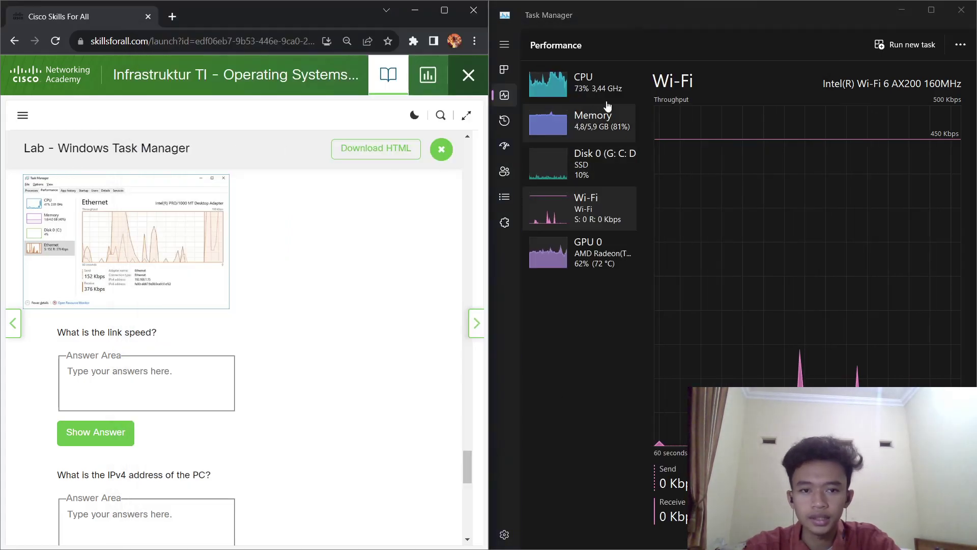
Step: Answer the link speed question with "WiFi" and the PC's IPv4 address question with "192.168.1.9"
type("W")
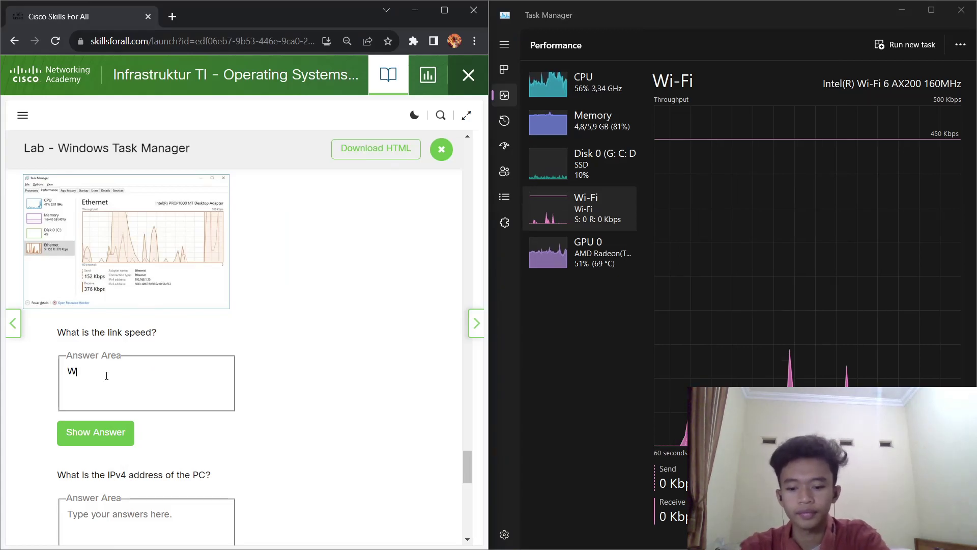
type("iFi")
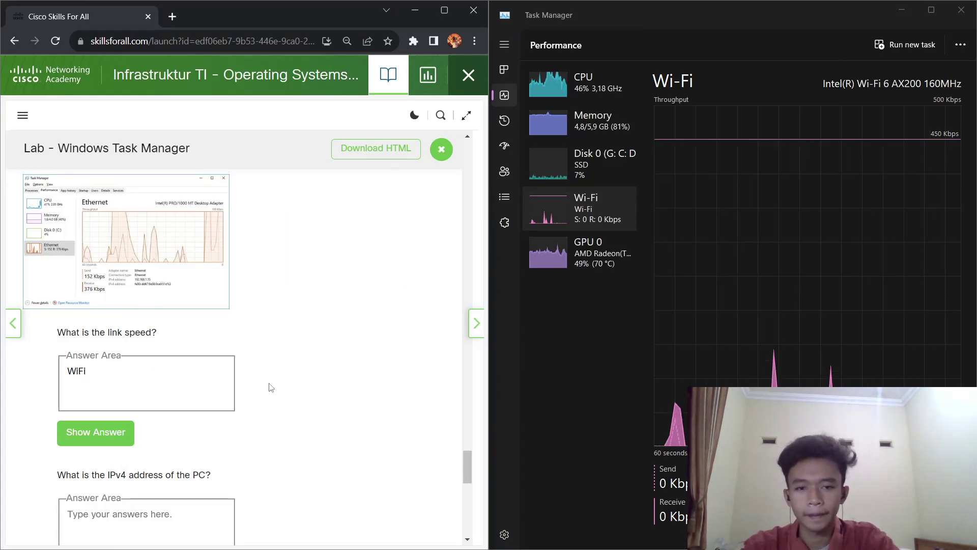
scroll(202, 388, "down", 3)
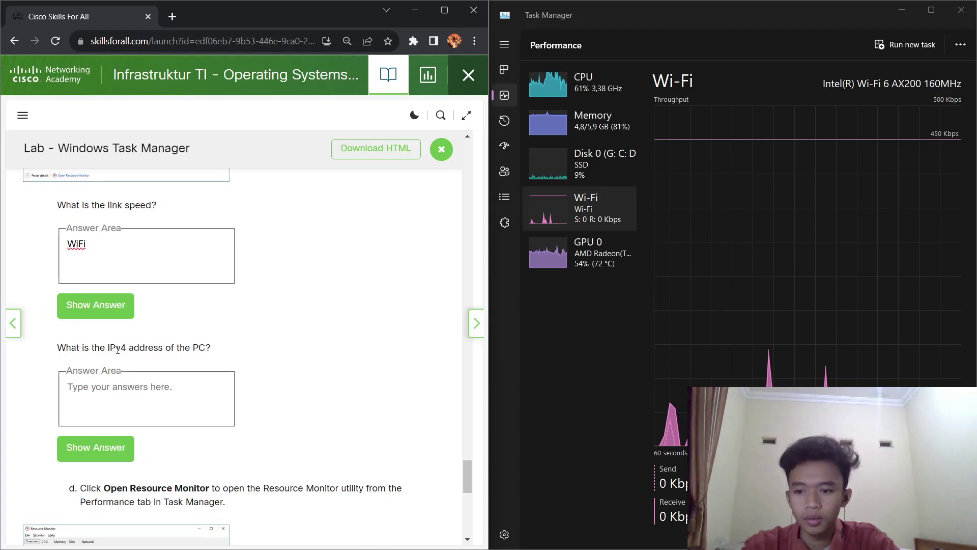
left_click_drag(140, 351, 208, 349)
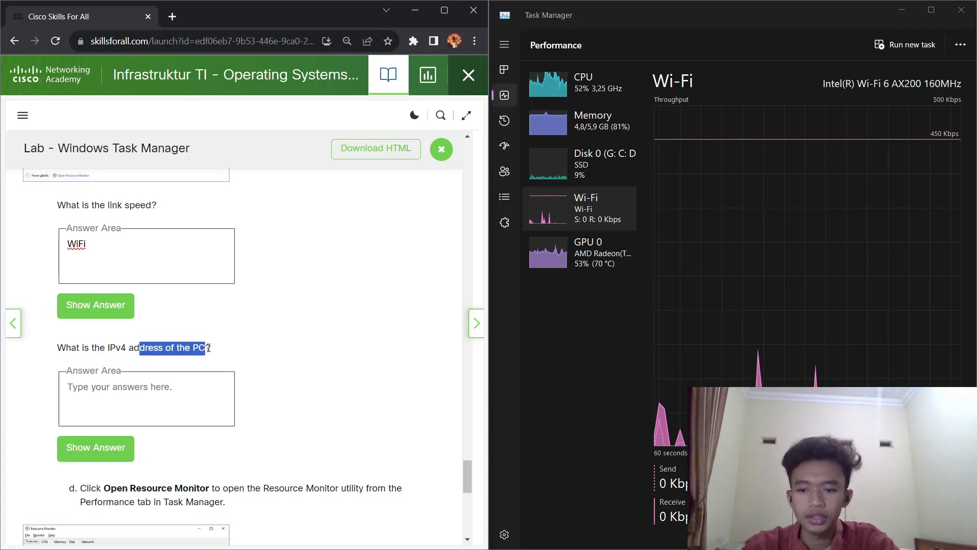
left_click(209, 349)
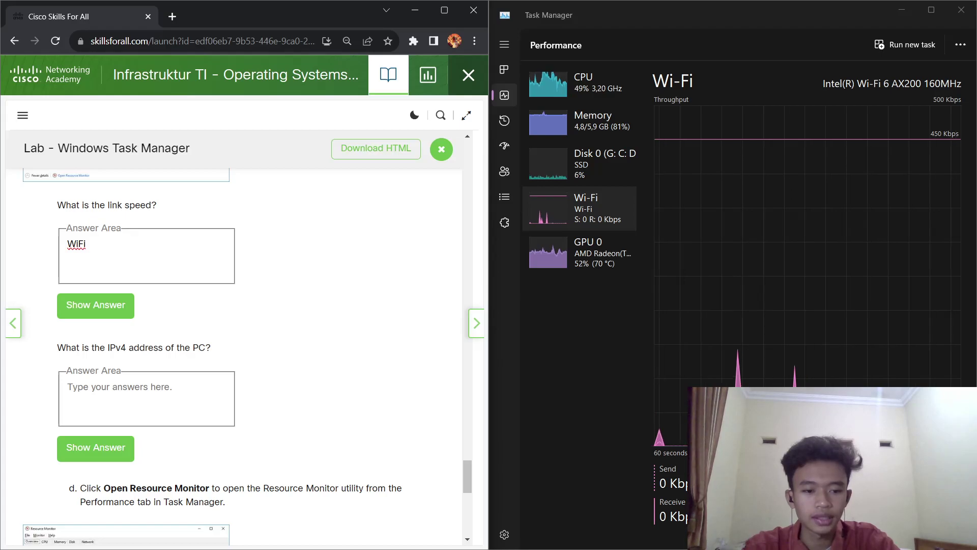
left_click(162, 386)
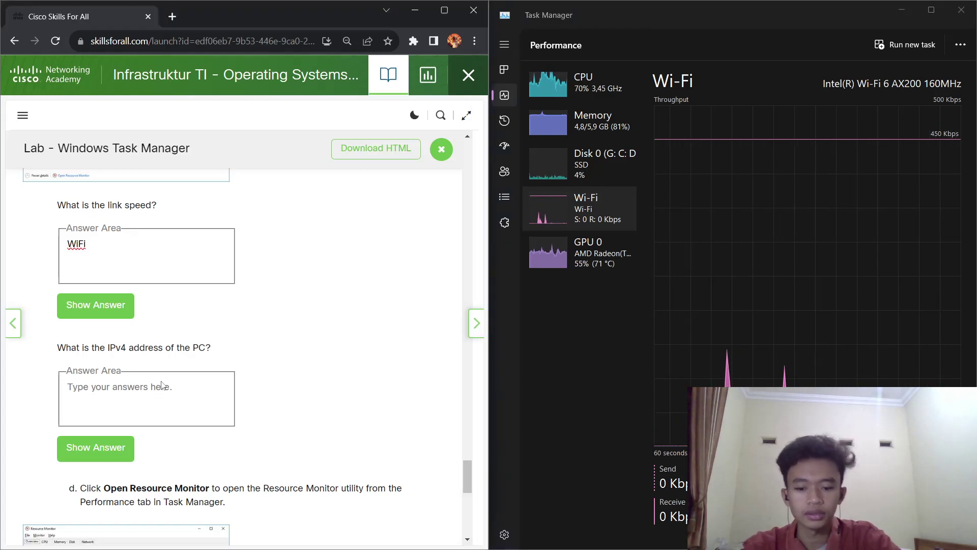
type("192.")
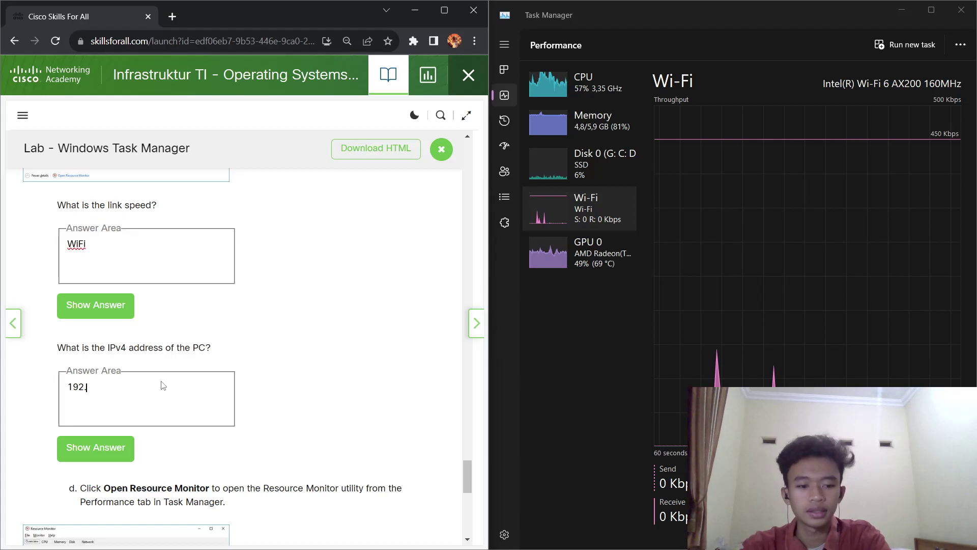
type("168")
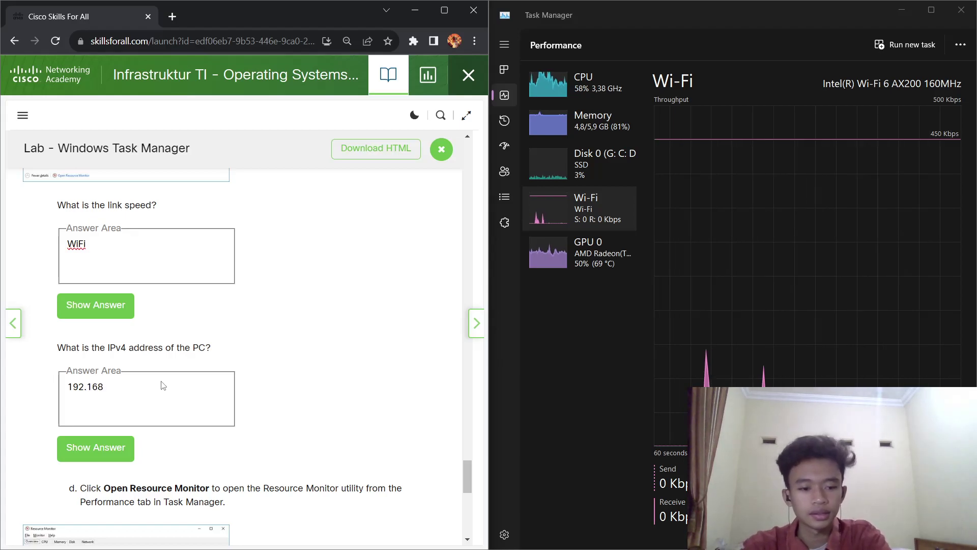
type(".1.9")
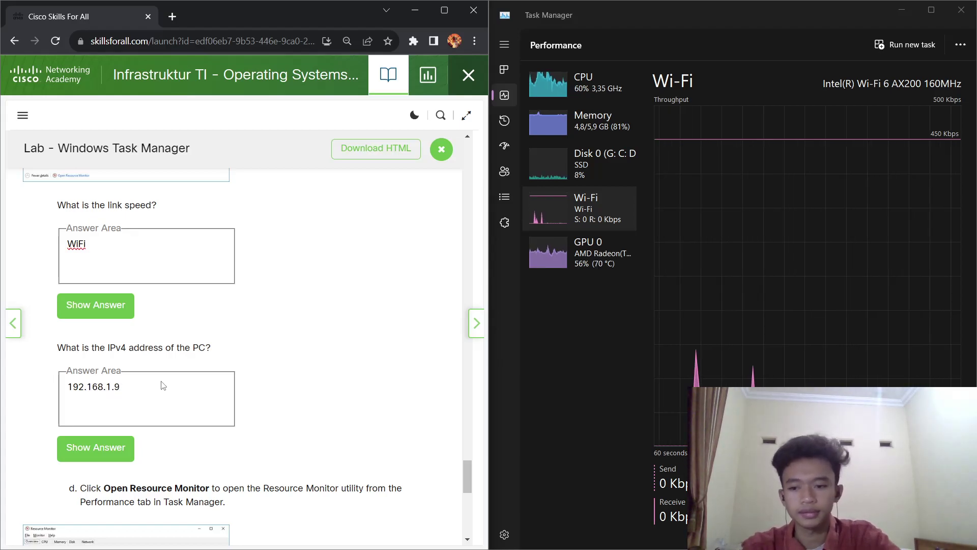
Step: Go to step d of the lab, open Resource Monitor from Task Manager, and minimize Task Manager so it sits beside the lab page
scroll(143, 382, "down", 3)
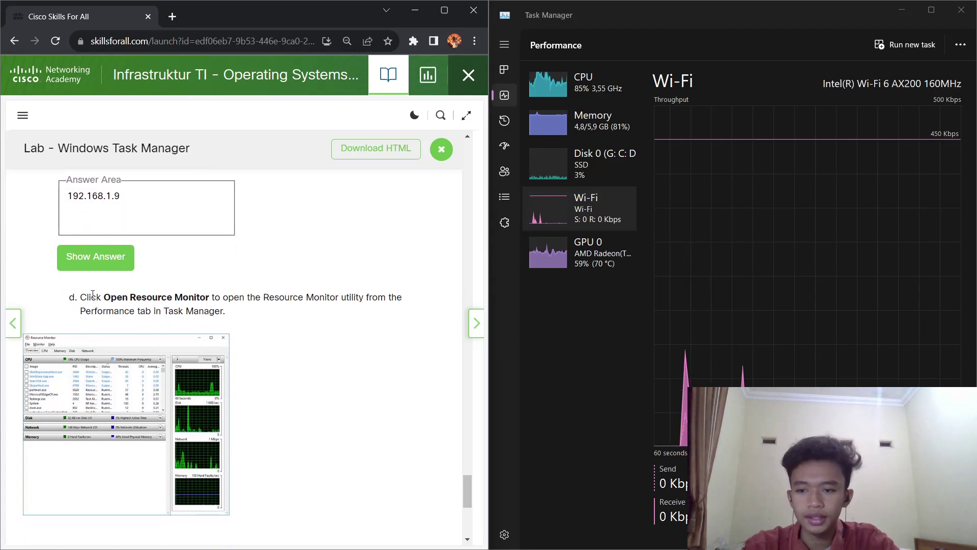
left_click_drag(108, 299, 211, 301)
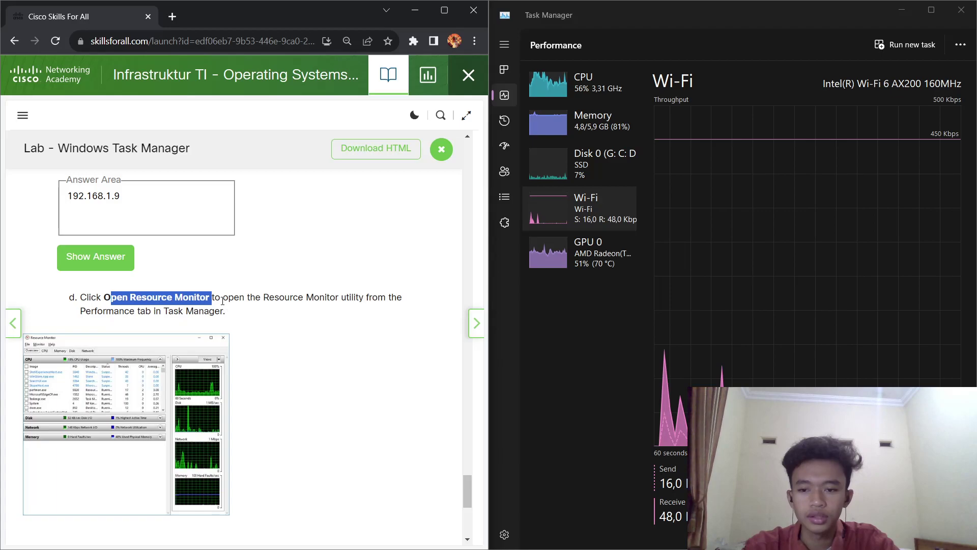
left_click_drag(104, 298, 235, 296)
left_click(271, 301)
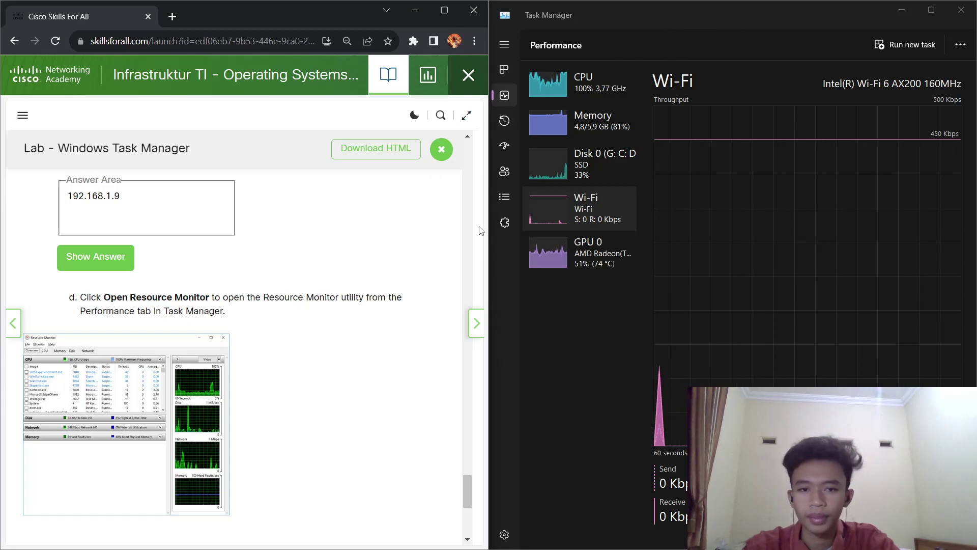
left_click(763, 23)
left_click(932, 10)
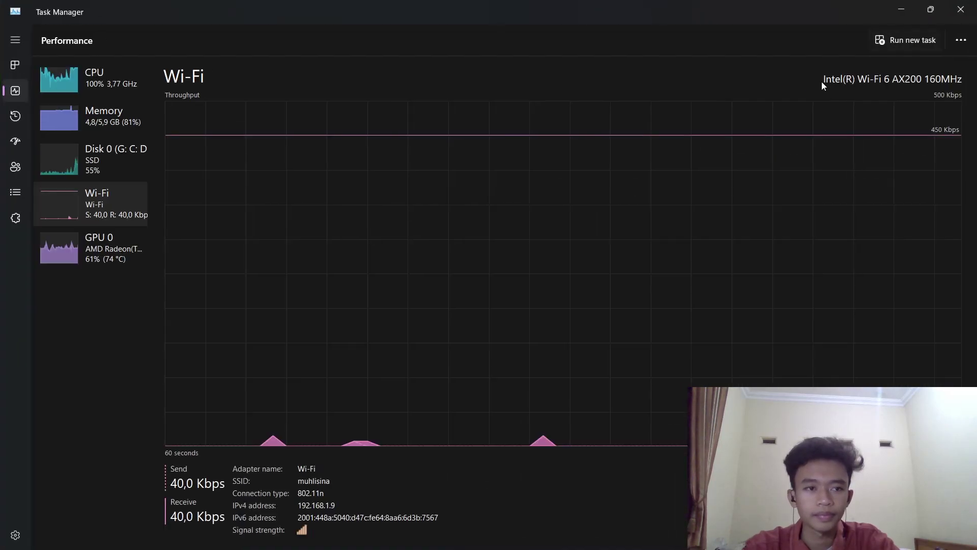
left_click(962, 40)
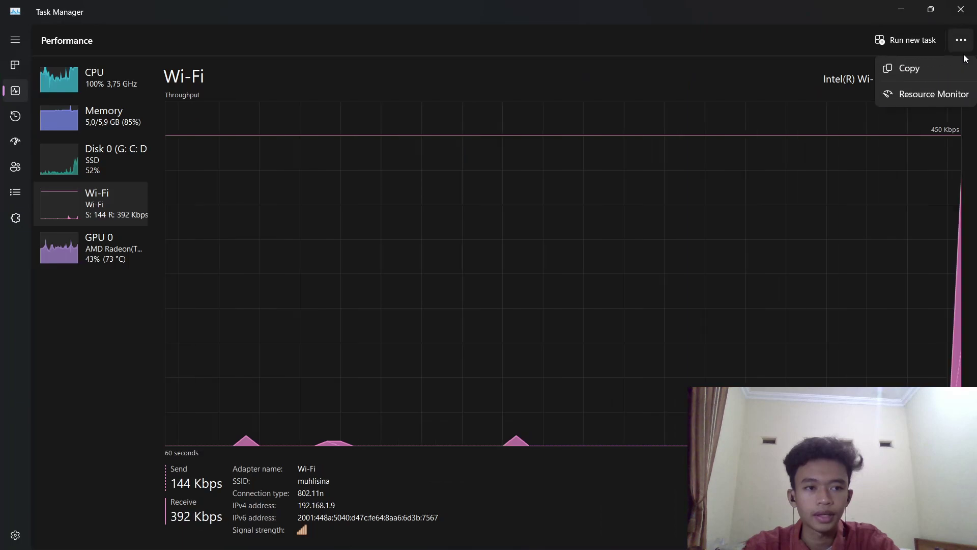
left_click(914, 97)
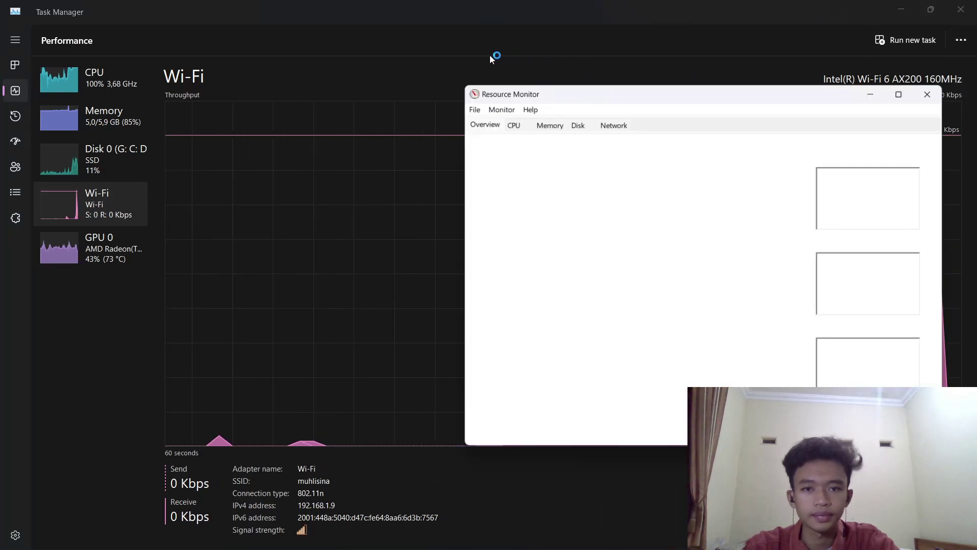
left_click(835, 42)
left_click(899, 19)
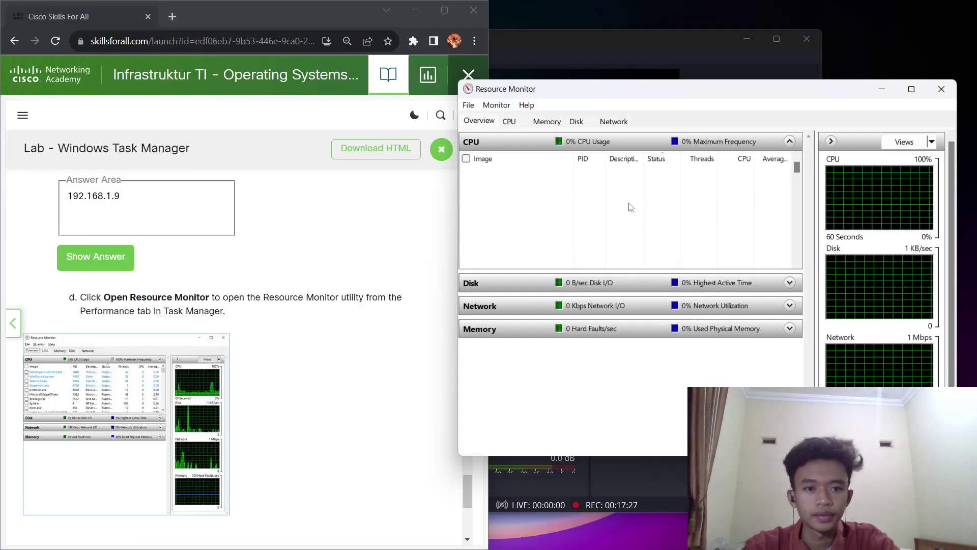
Step: Go to the Reflection Question at the end of the lab, hide its sample answer and place the cursor in its answer area
scroll(219, 321, "down", 6)
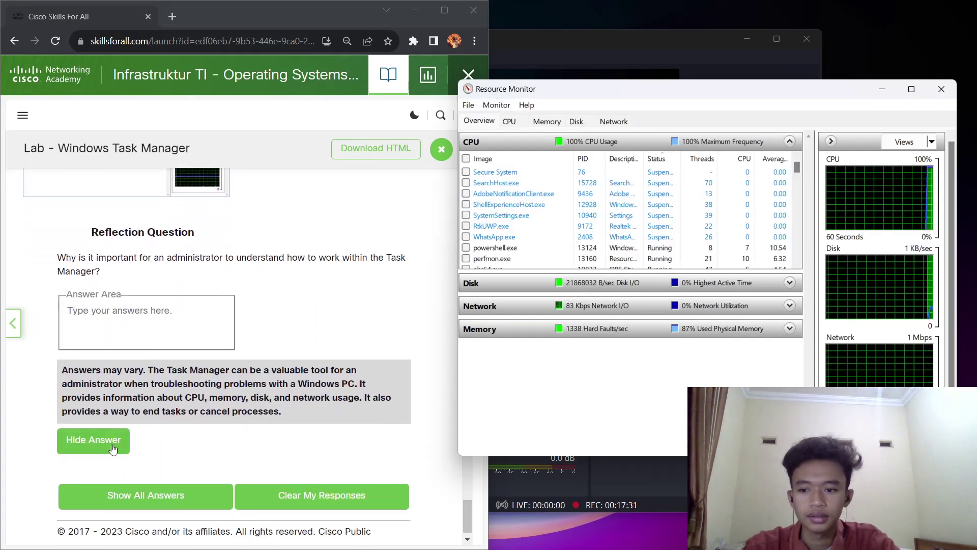
left_click(91, 439)
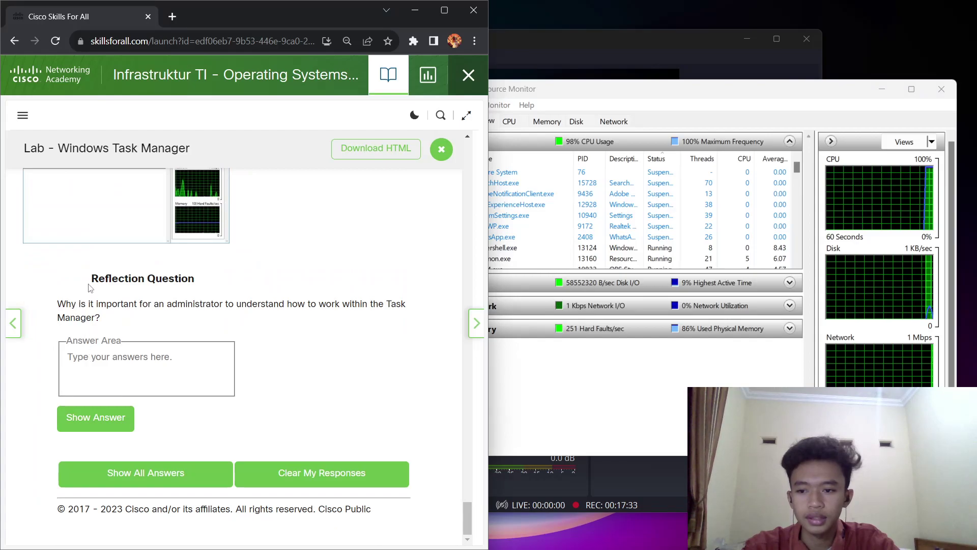
left_click_drag(57, 304, 342, 304)
left_click(180, 307)
left_click(88, 357)
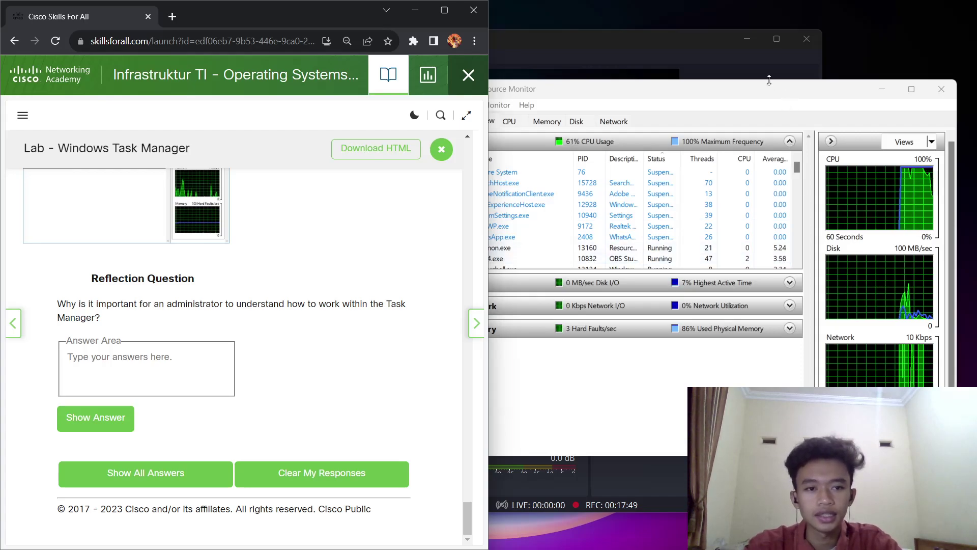
Step: Switch to Task Manager and restore it to a smaller window beside the lab page
key("alt+Tab")
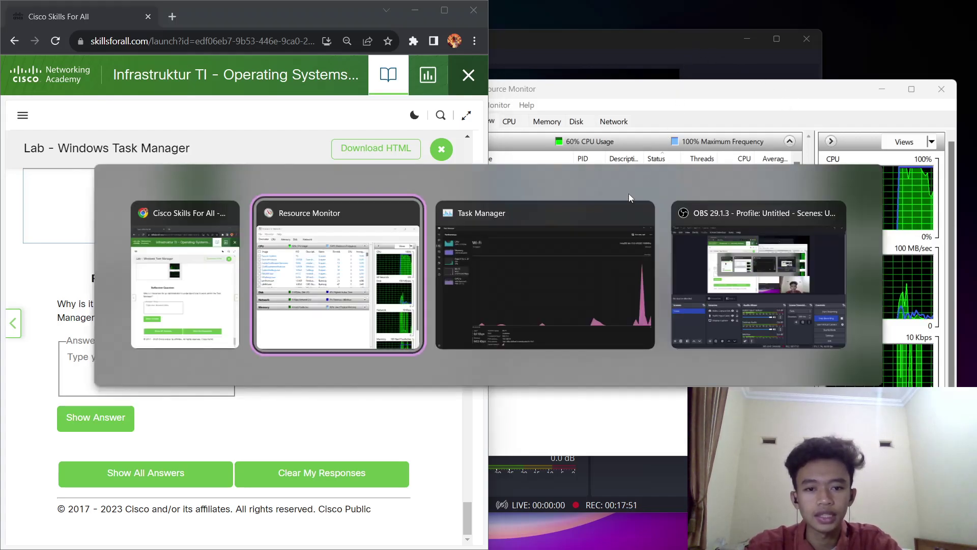
left_click(597, 262)
left_click(930, 10)
left_click_drag(710, 37, 768, 44)
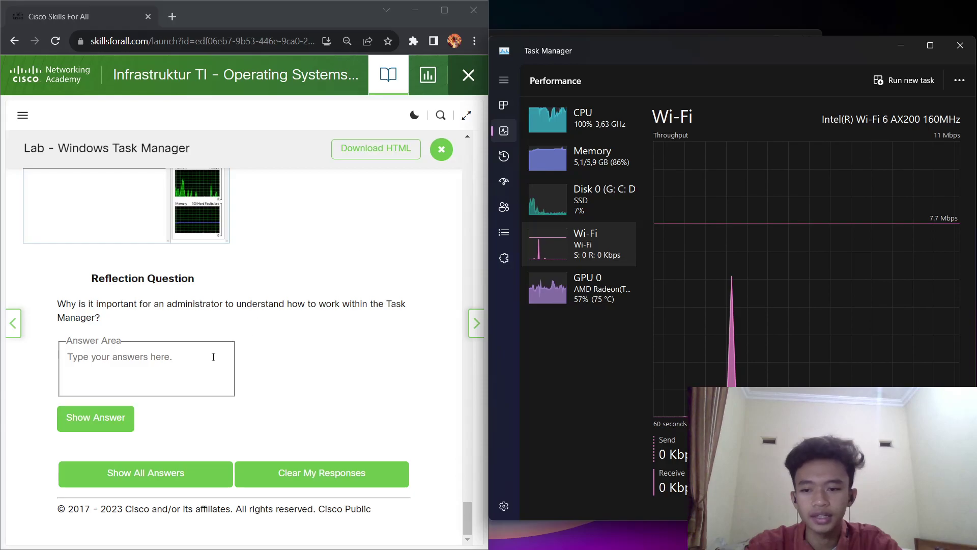
Step: Look through Task Manager's CPU, Memory, Disk 0, Wi-Fi and GPU 0 performance pages for the reflection answer
left_click(193, 353)
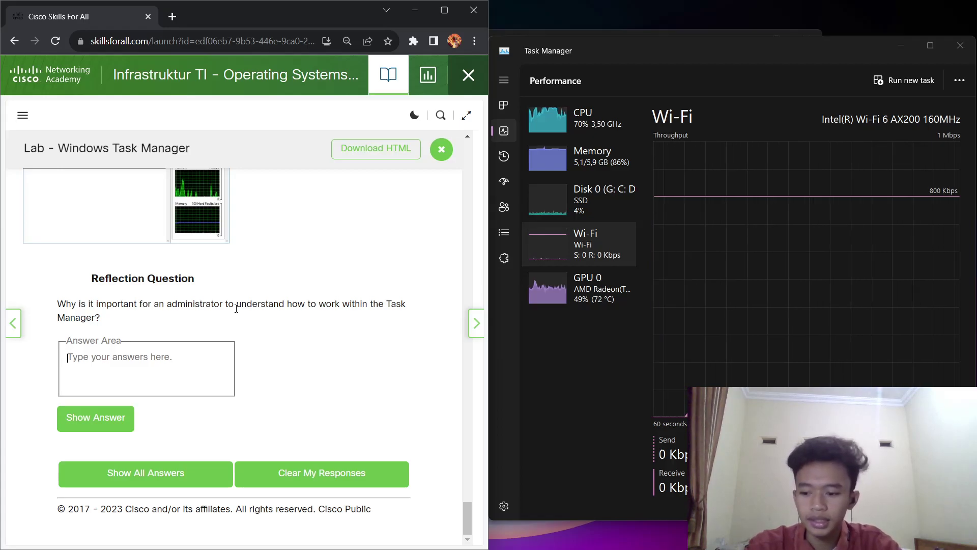
left_click(568, 124)
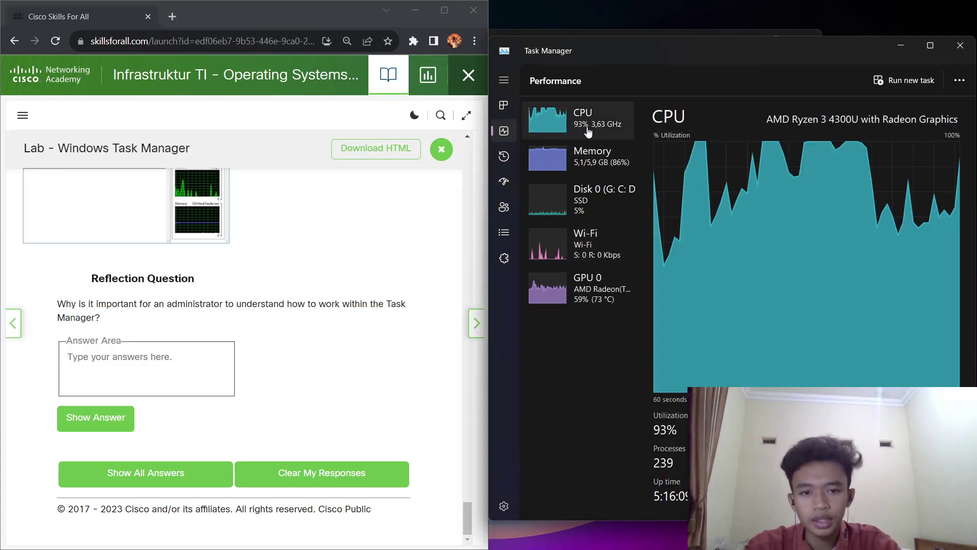
left_click(593, 151)
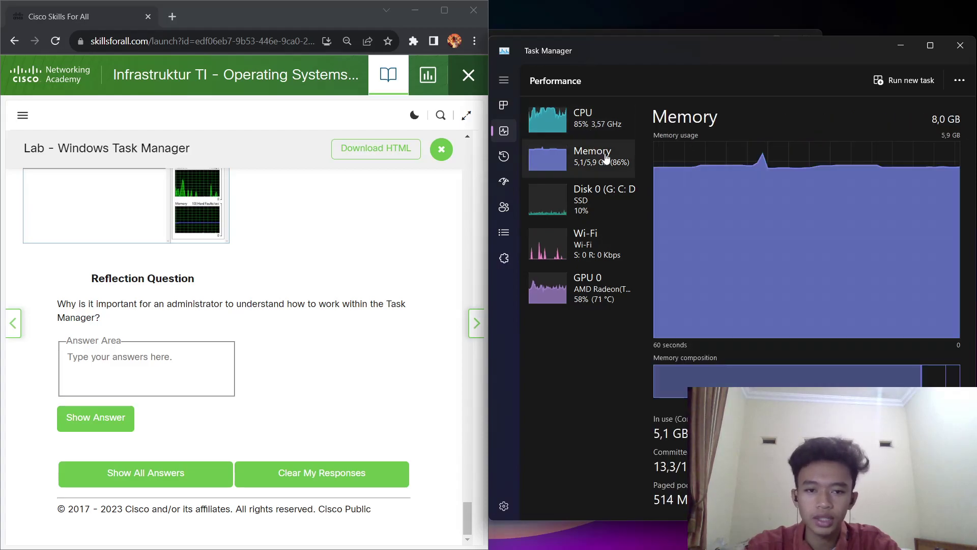
left_click(592, 205)
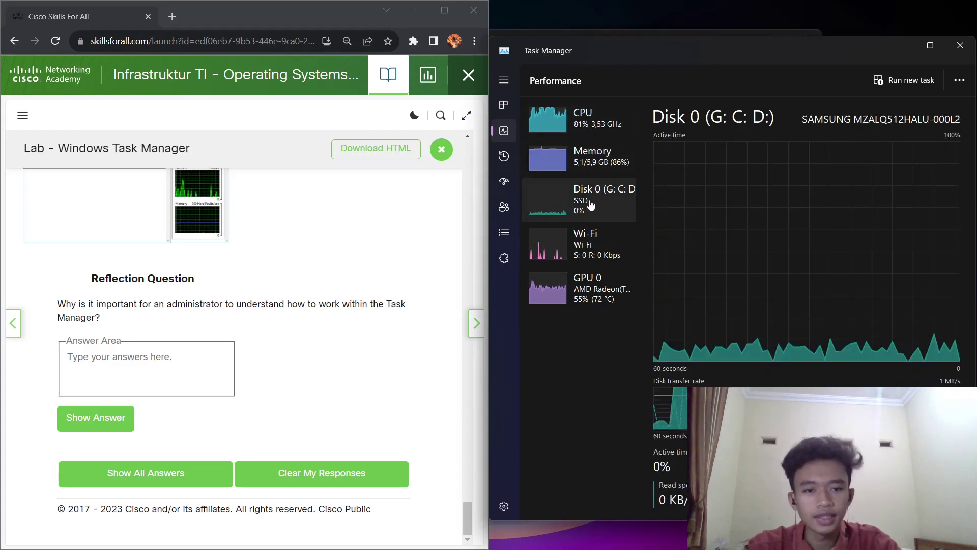
left_click(601, 249)
left_click(589, 276)
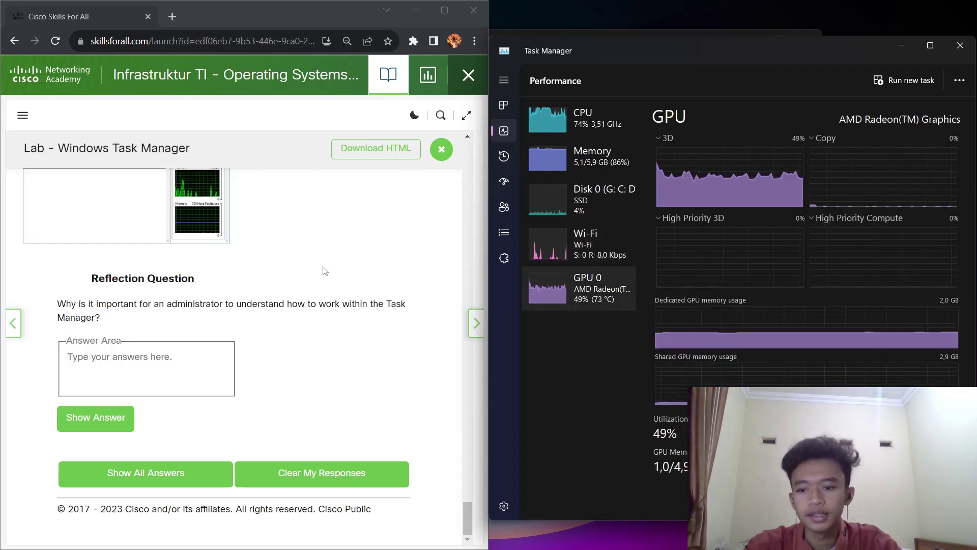
Step: Start the Reflection Question answer on the lab page with "valuable tools for an administrator when there is a troubleshooting. Also providing"
left_click(301, 275)
left_click(204, 354)
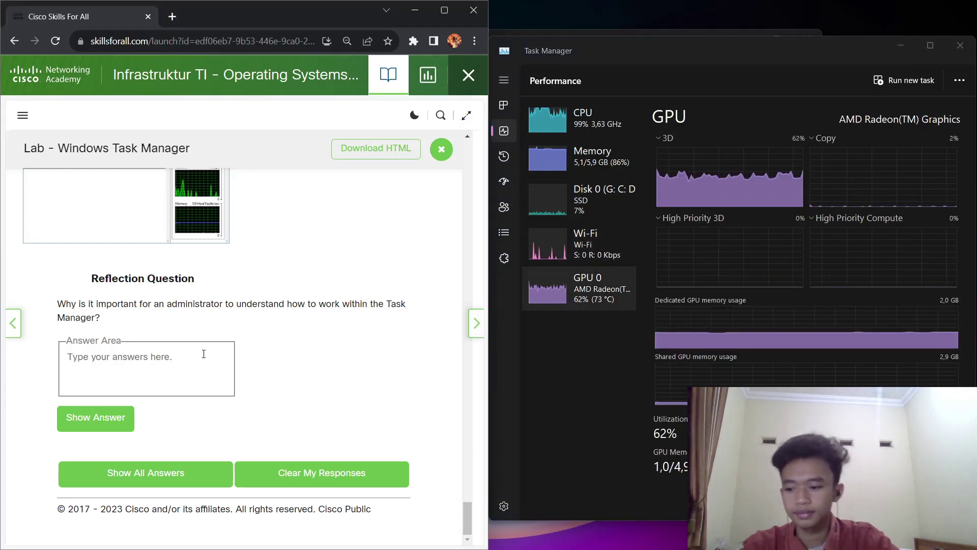
type("valuable t")
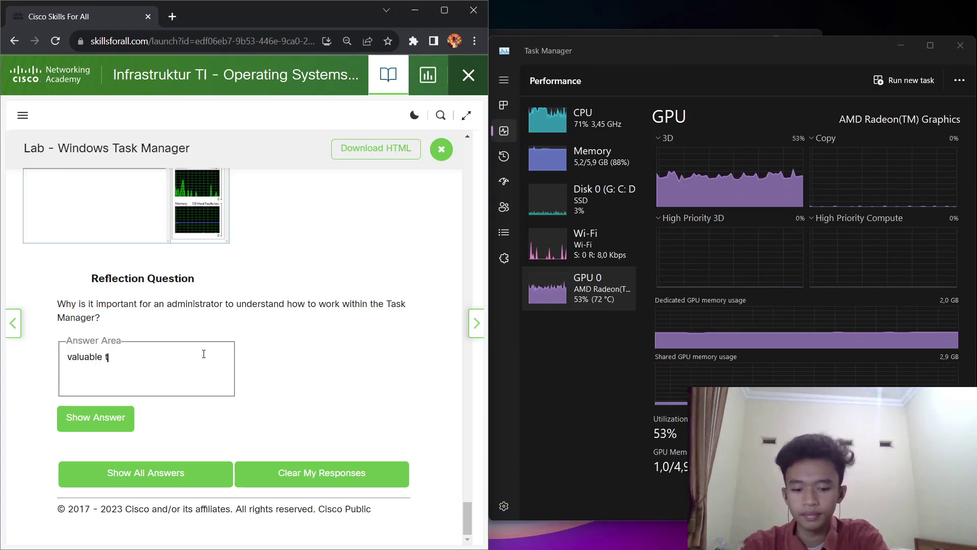
type("ools for an adminis")
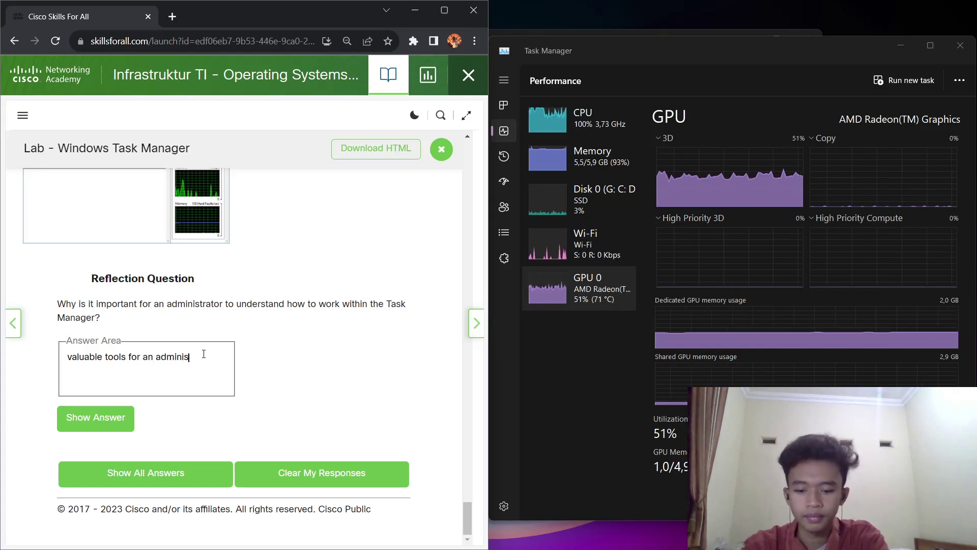
type("trator ")
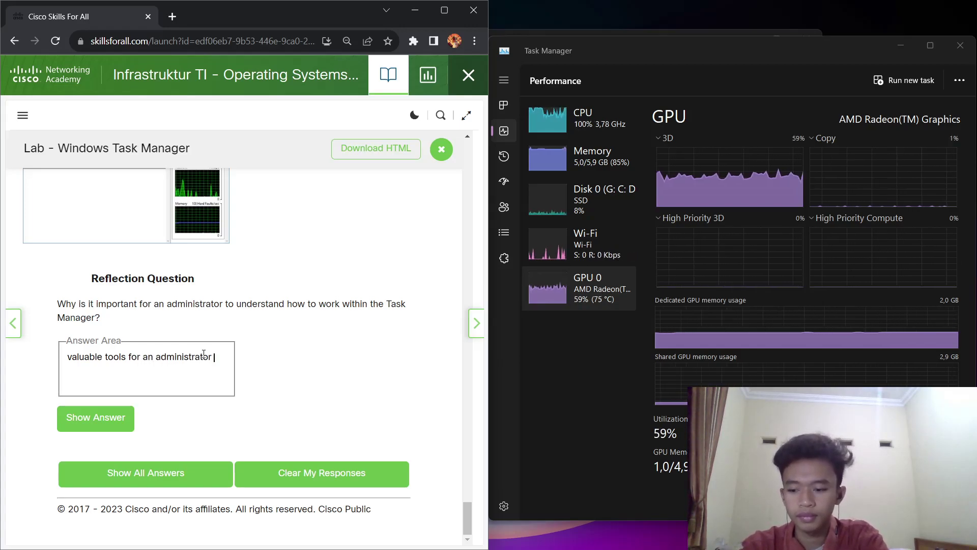
type("when ")
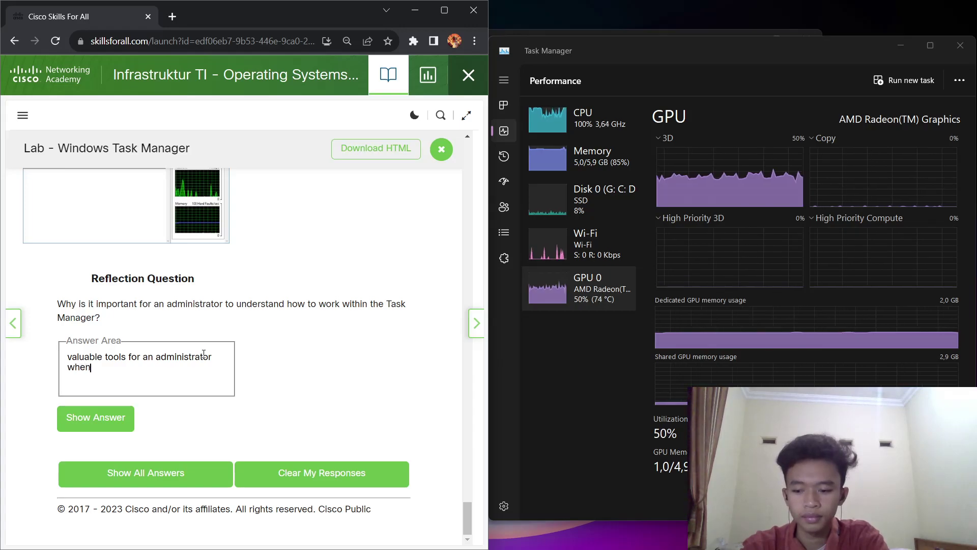
type("there is a troubleshooting. Also providing ")
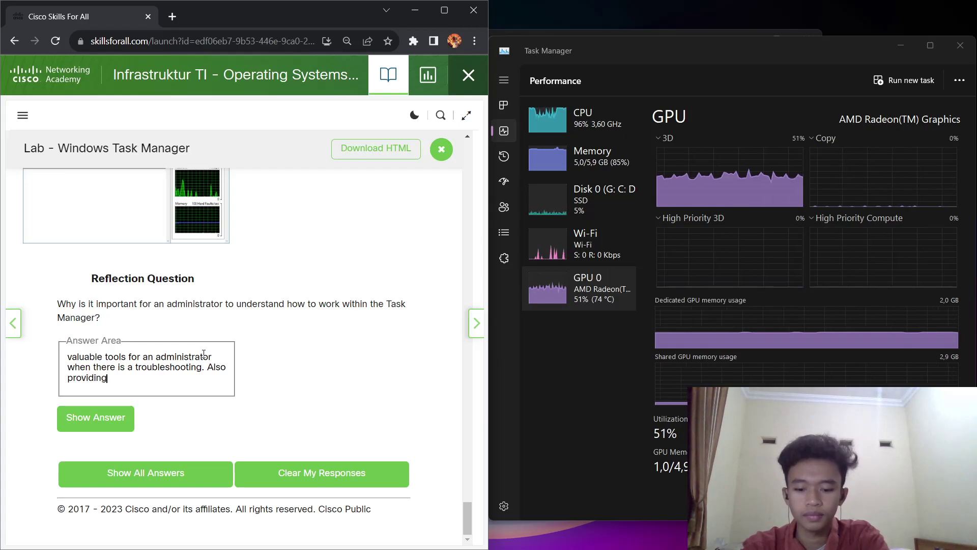
Step: Continue the reflection answer with "an information about CPU, Memory, Disk, WiFi, and GPU. And also"
type("an informa")
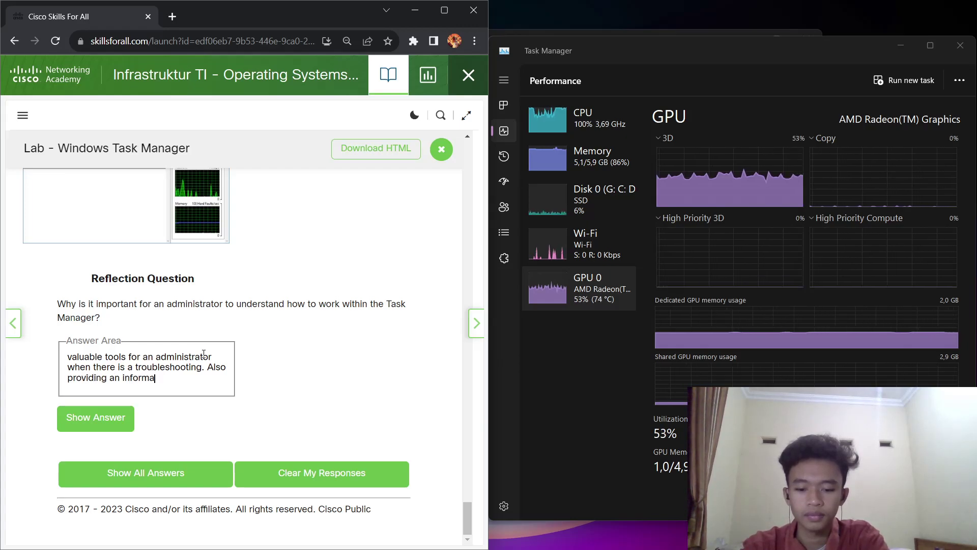
type("tion about c")
key("BackSpace")
type("CPU. ")
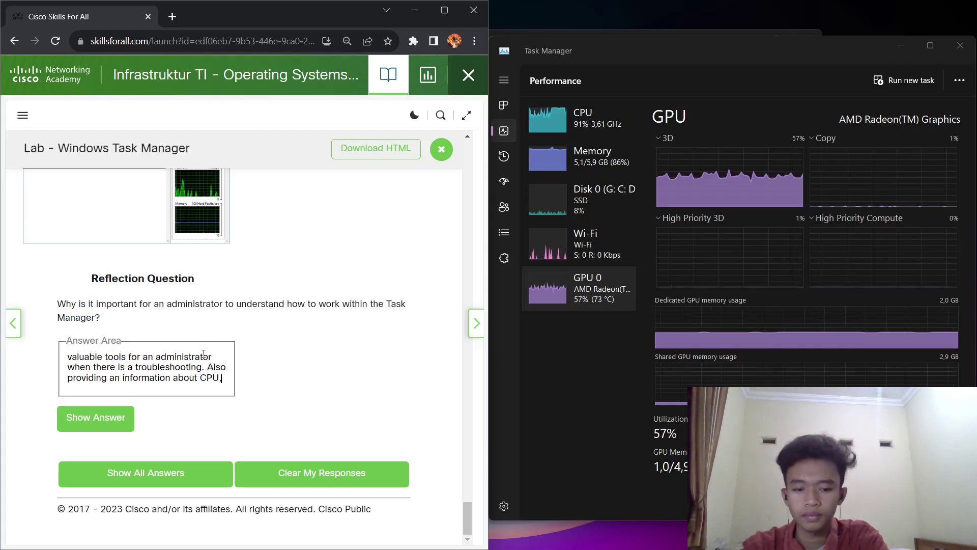
type("Memory, Disk, ")
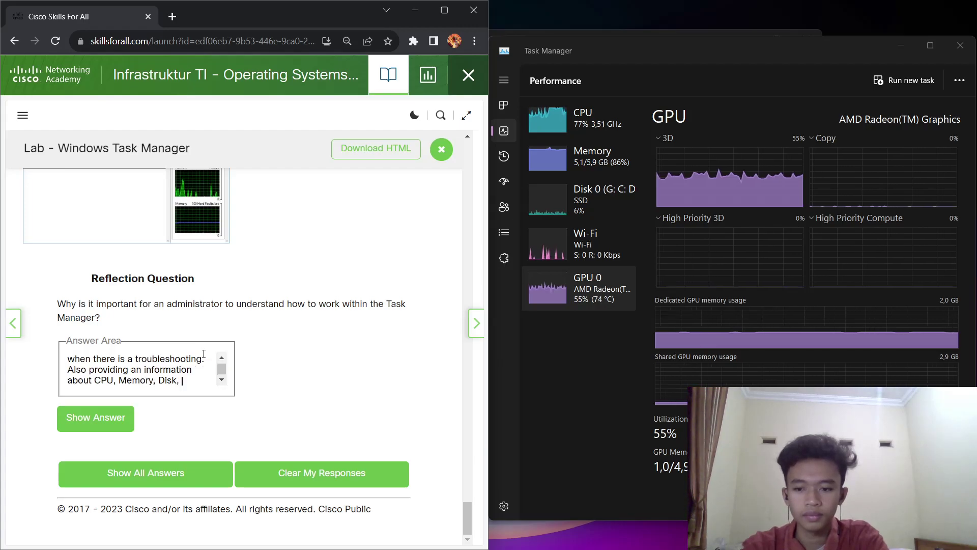
type("WiFI")
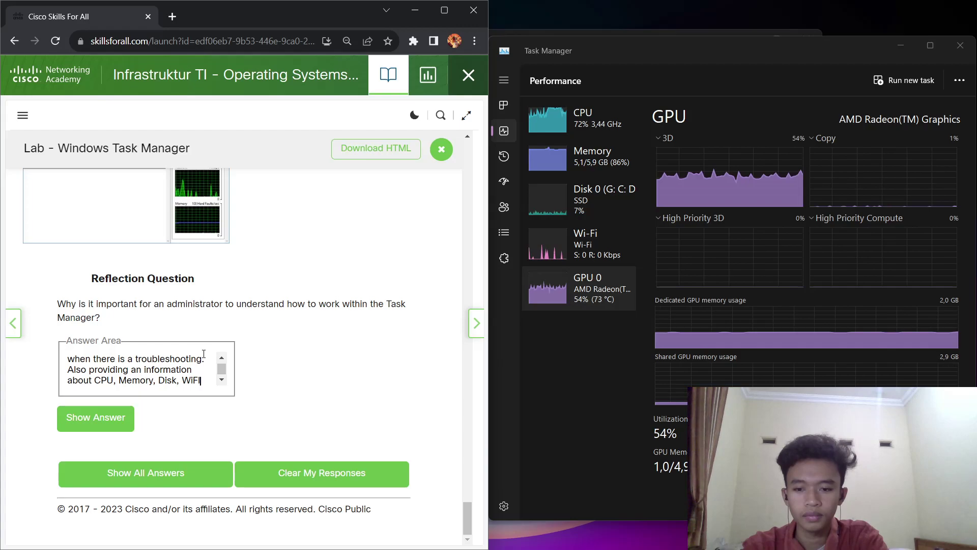
key("BackSpace")
type("i,")
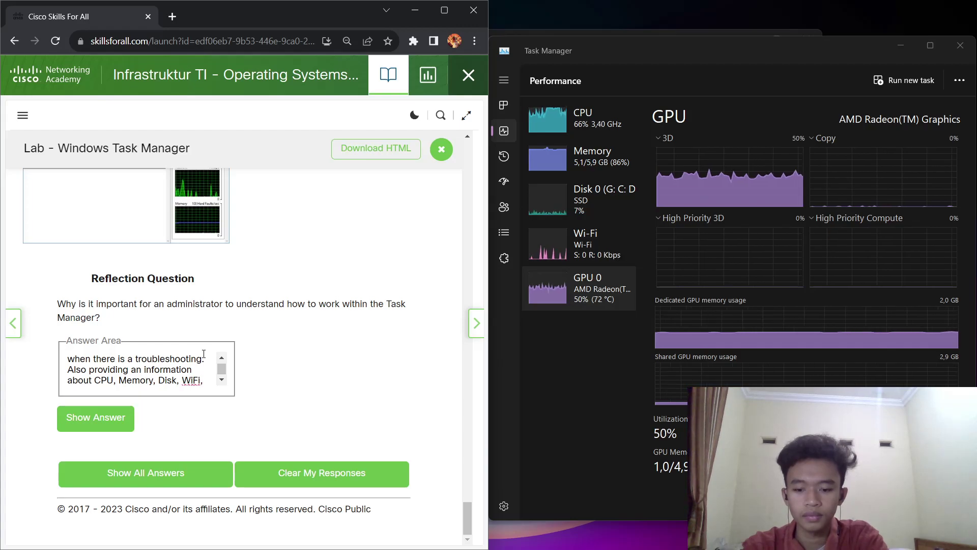
type(" and GP")
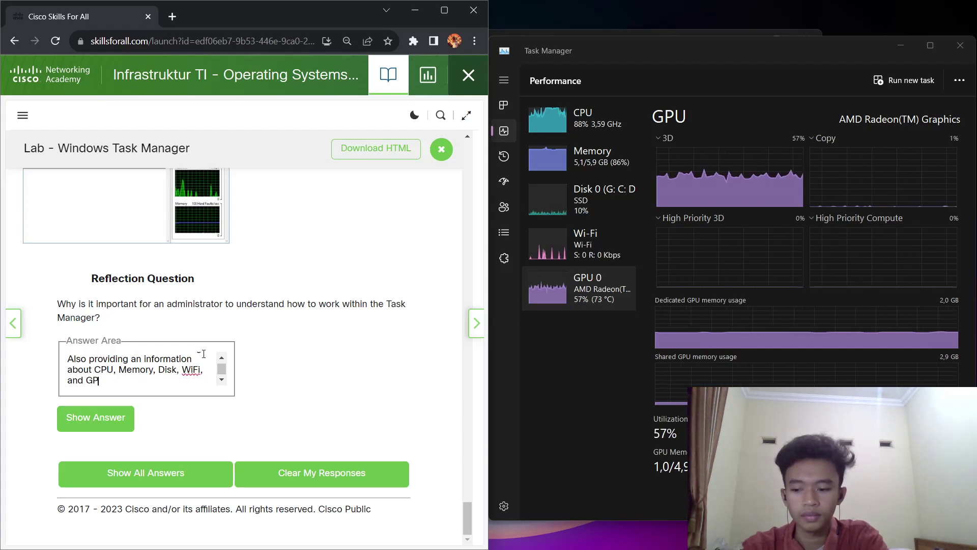
type("U. ")
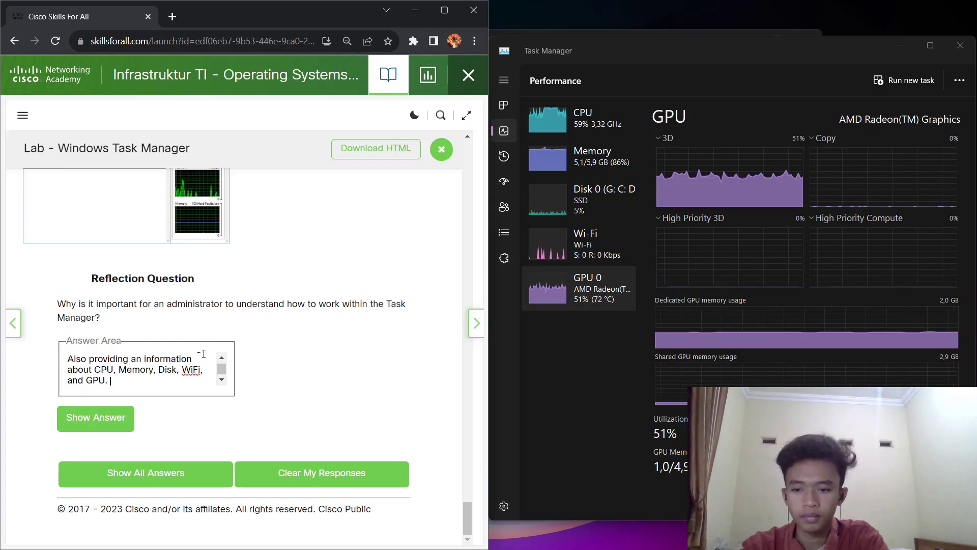
type("A")
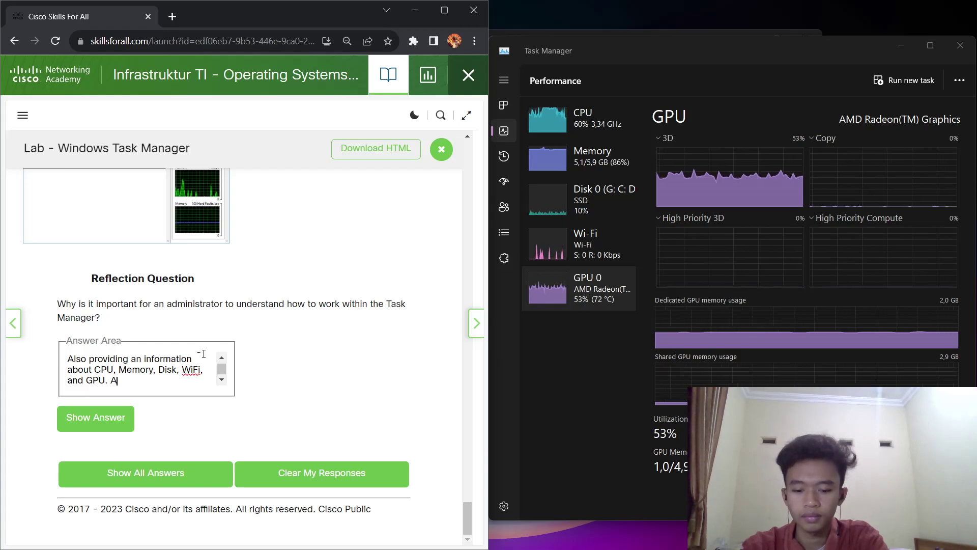
type("nd also")
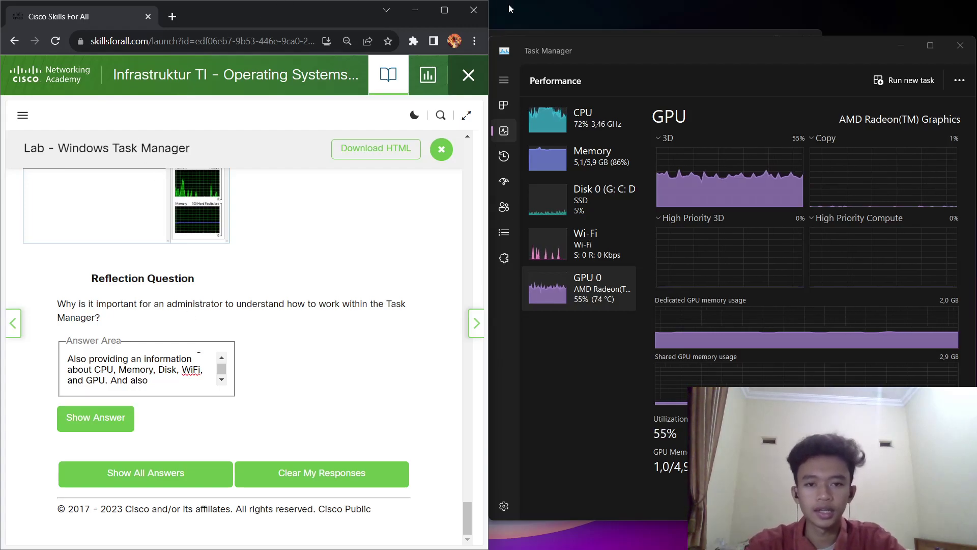
Step: Switch to Task Manager, expand its navigation labels and show the list of running processes
left_click(504, 80)
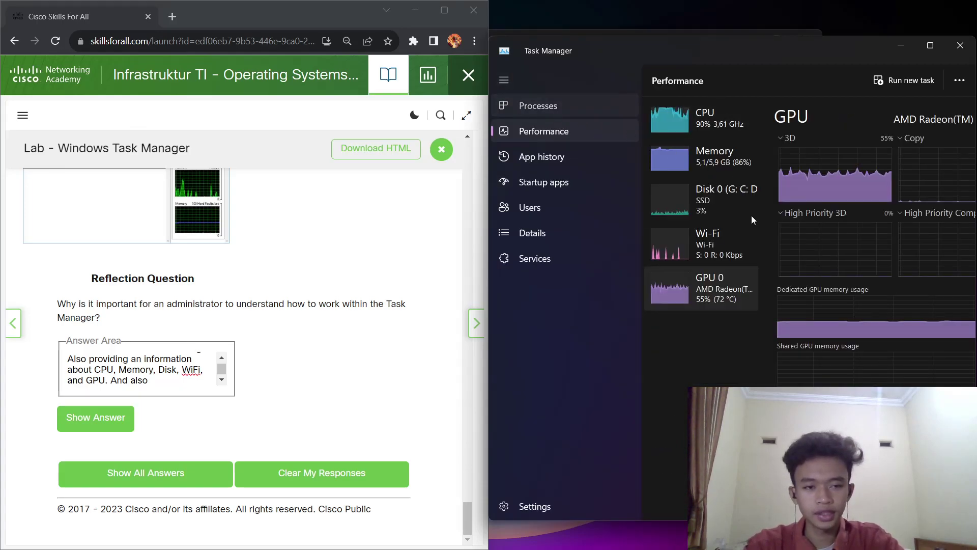
left_click(735, 164)
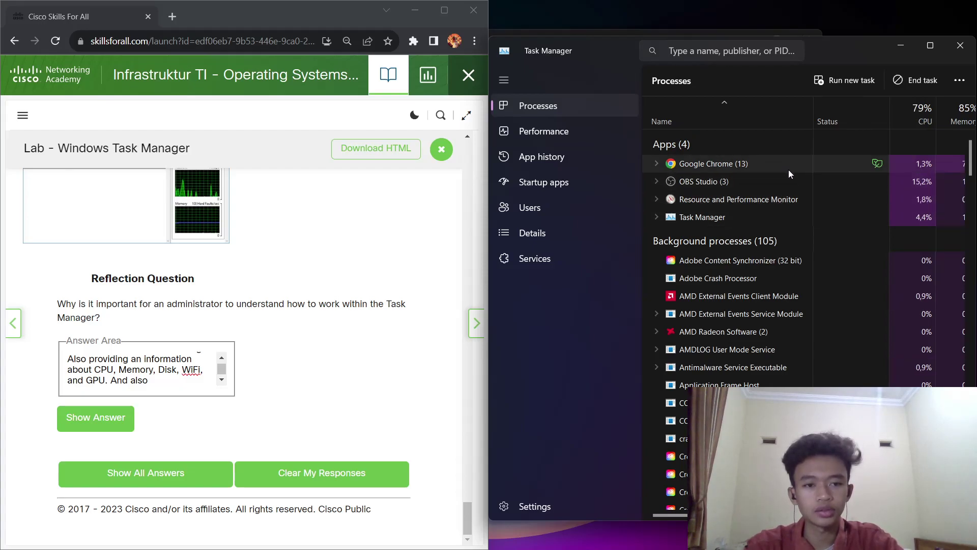
left_click(768, 217)
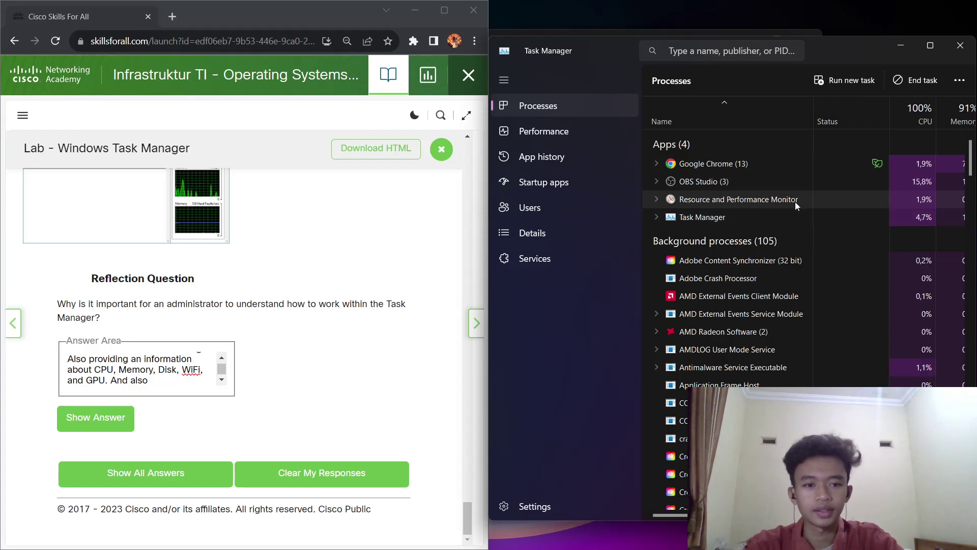
Step: Bring up Resource Monitor, move it over the lab page, and end its task from Task Manager's process list
key("alt+Tab")
key("Tab")
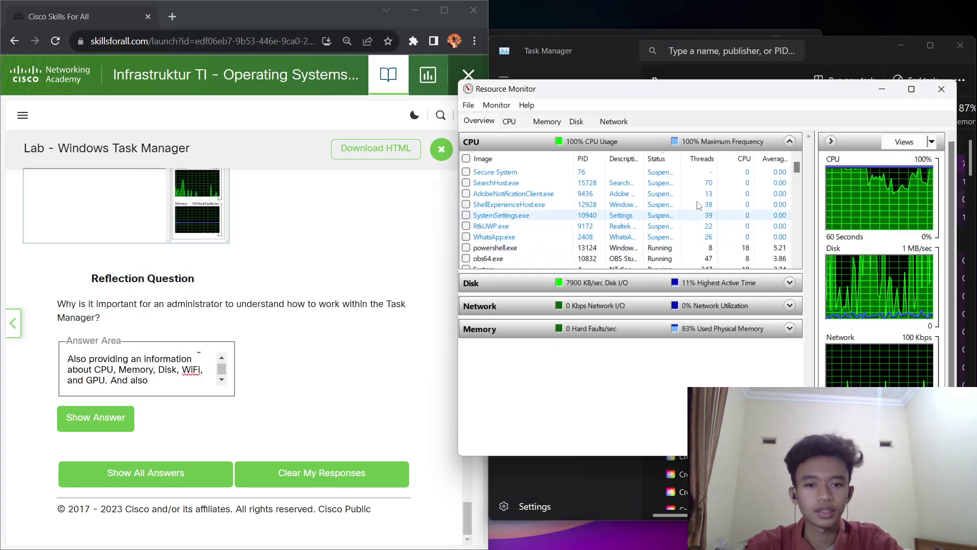
left_click_drag(704, 90, 386, 120)
left_click(737, 203)
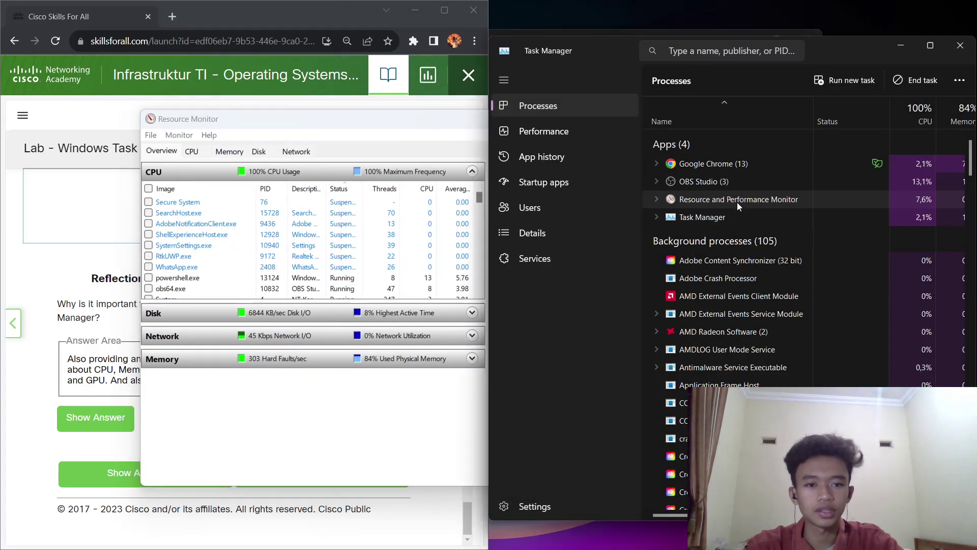
right_click(735, 201)
left_click(771, 225)
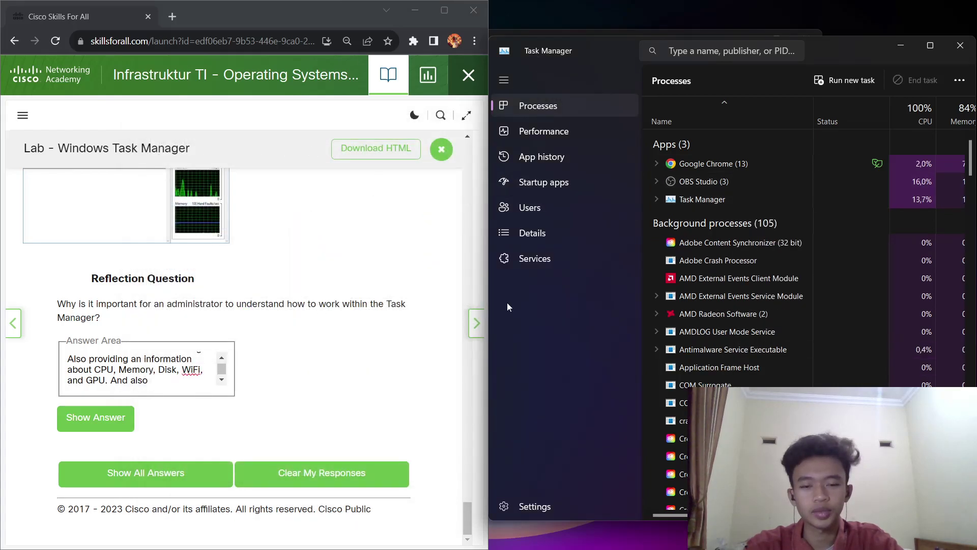
Step: Complete the reflection answer on the lab page with "provide a way to end task or cancel process"
left_click(169, 383)
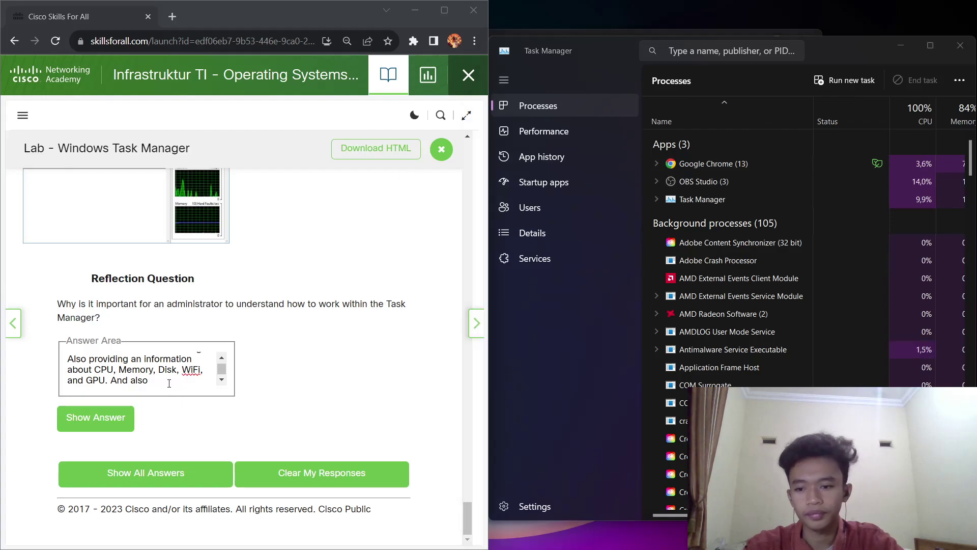
type("provides")
type("a w")
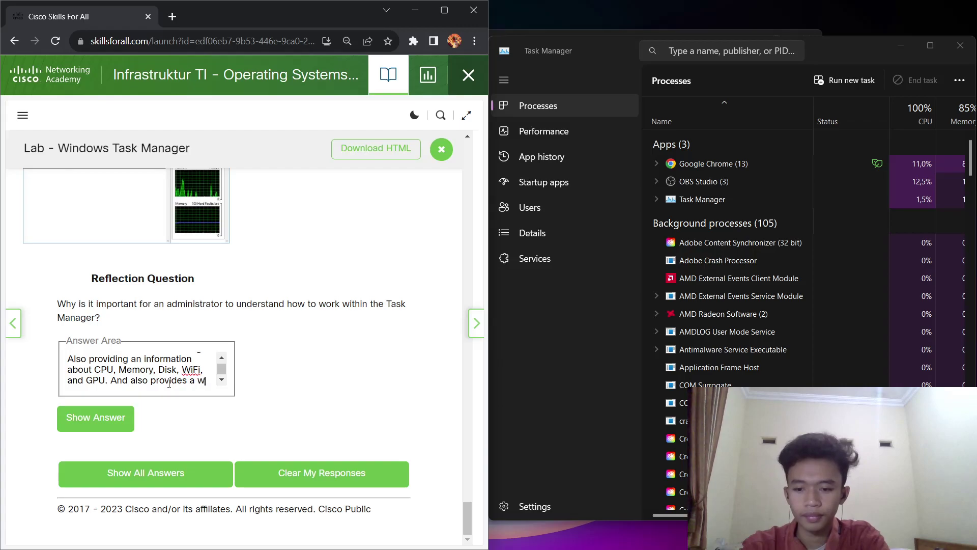
key("BackSpace")
key("BackSpace")
key("BackSpace")
type("way ")
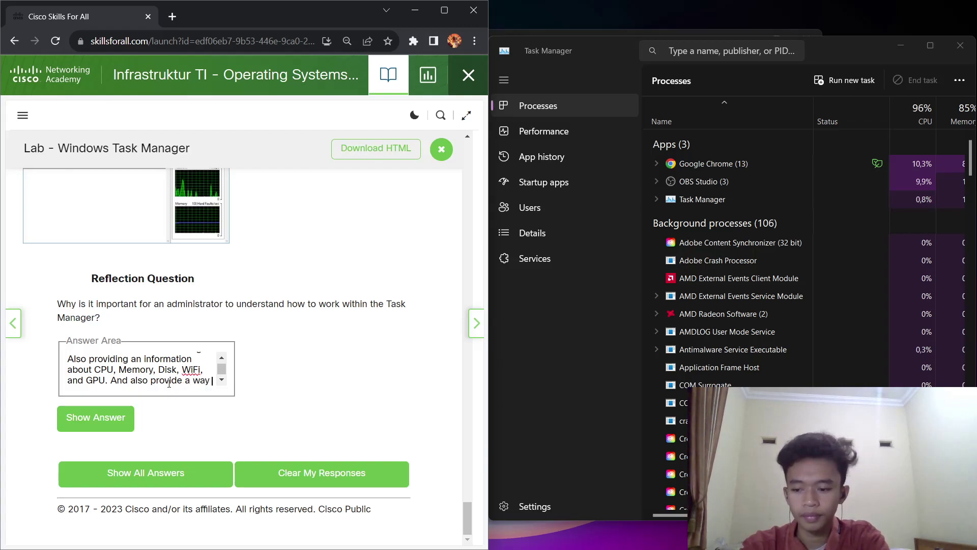
type("to end ")
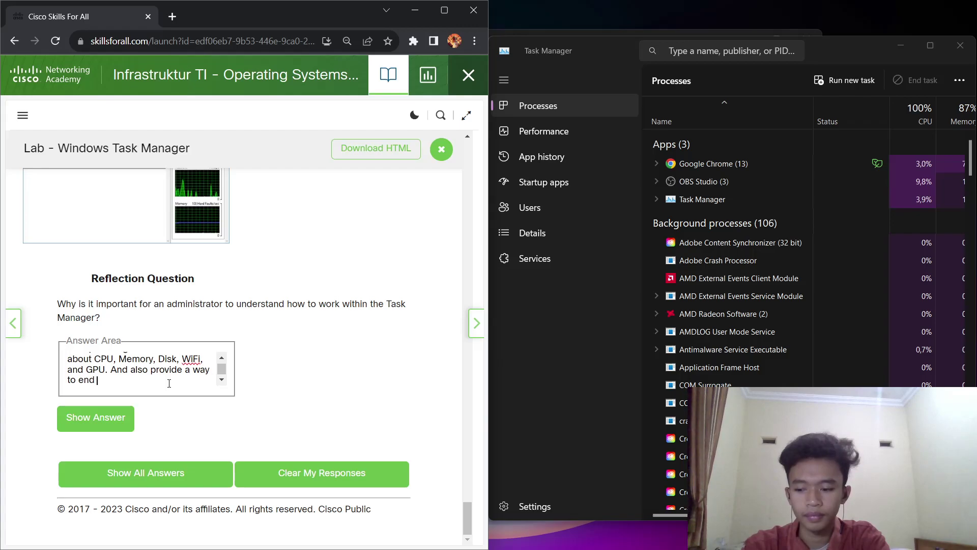
type("task or cancel process")
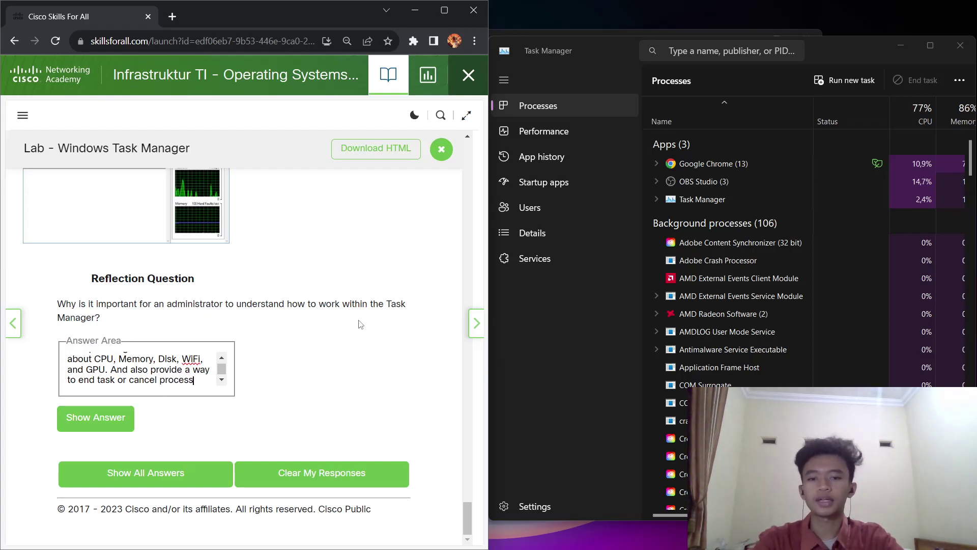
Step: Maximize the browser window with the lab page and bring Task Manager in front of it
left_click(445, 10)
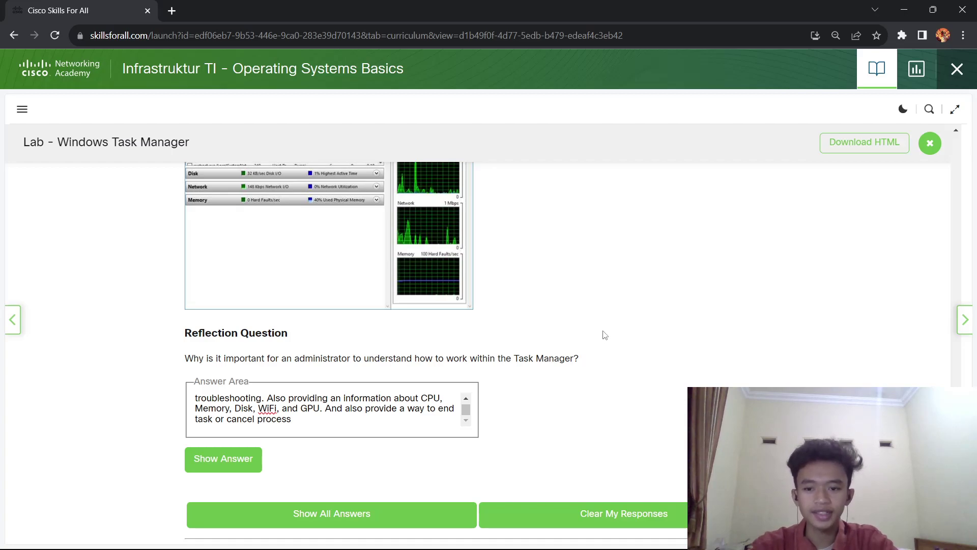
key("alt+Tab")
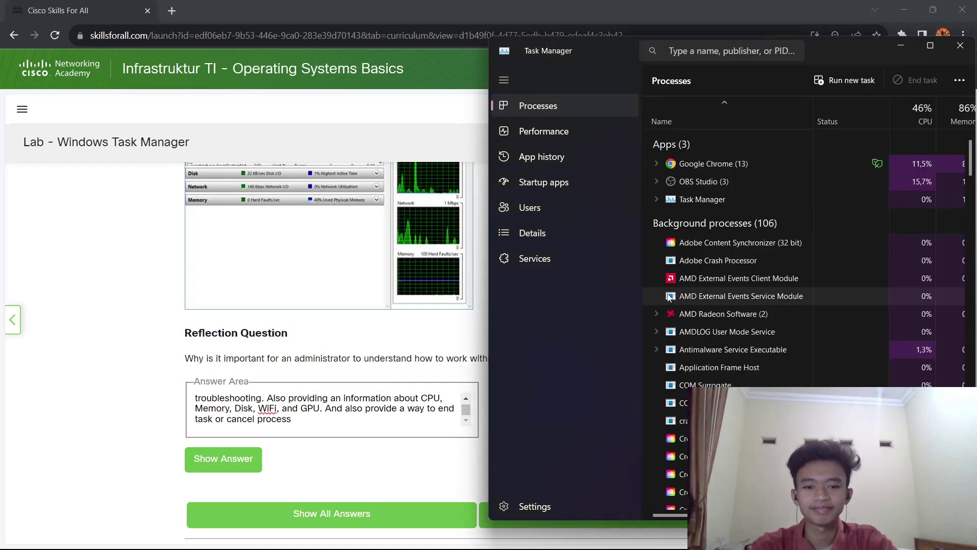